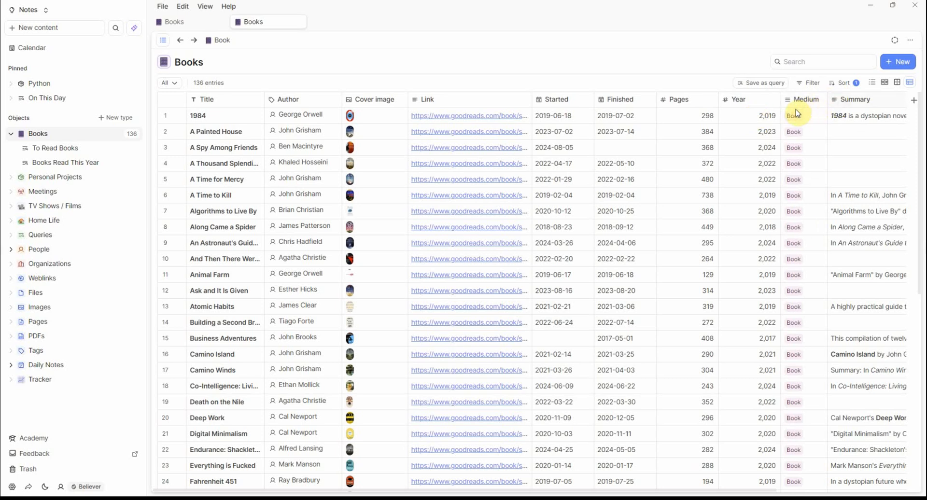
Rearrange the Books table columns so that Summary directly follows Year, without Medium between them.
{"action": "left_click_drag", "start_coordinate": [784, 101], "coordinate": [783, 101]}
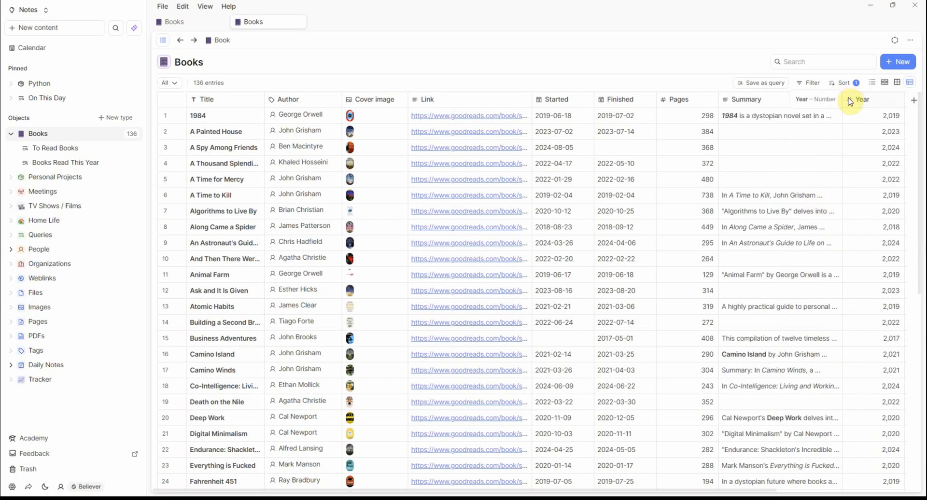
{"action": "left_click_drag", "start_coordinate": [729, 102], "coordinate": [770, 166]}
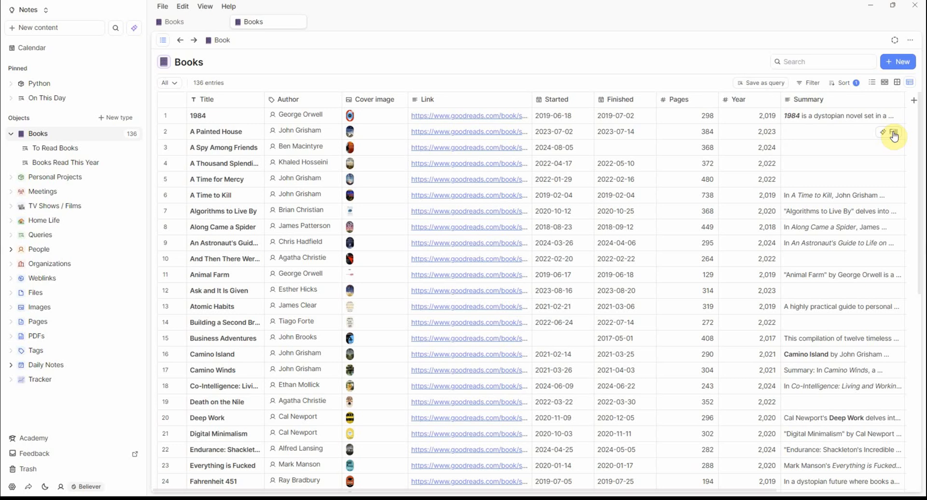
Auto-fill the empty Summary of A Painted House and expand the existing summary of 1984 to read it.
{"action": "left_click", "coordinate": [894, 135]}
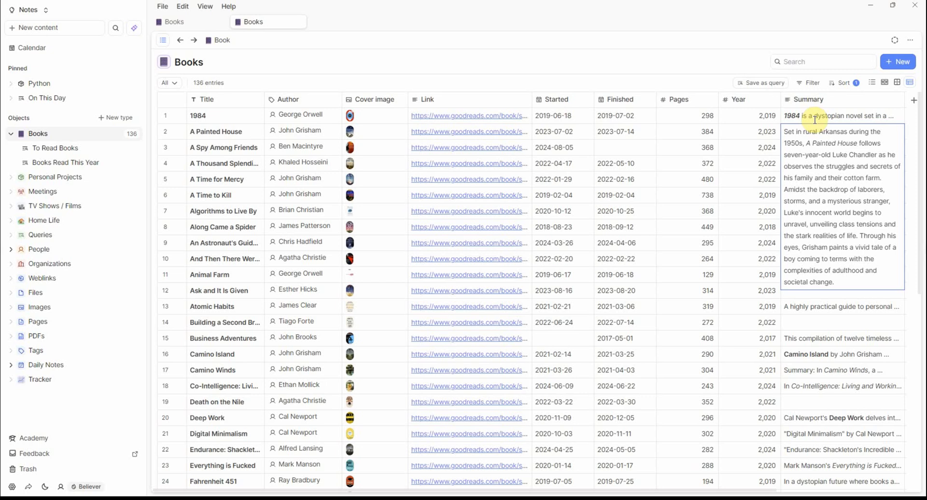
{"action": "left_click", "coordinate": [815, 120]}
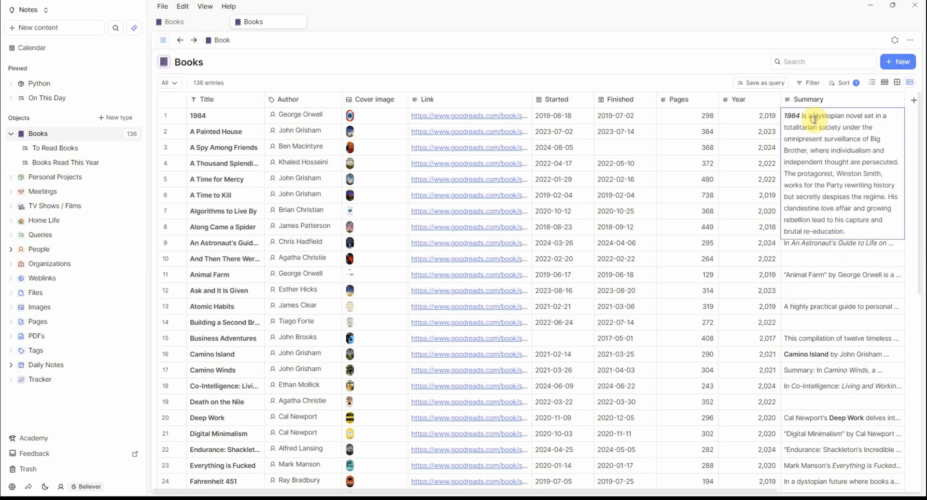
{"action": "left_click", "coordinate": [815, 262]}
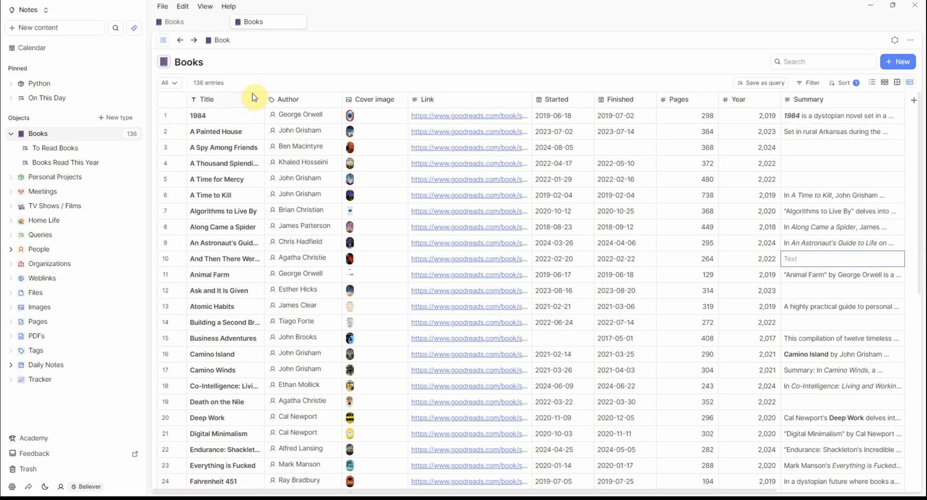
Look through the Books table entries, checking which ones have summaries, dates and cover images.
{"action": "scroll", "coordinate": [441, 269], "scroll_direction": "down", "scroll_amount": 8}
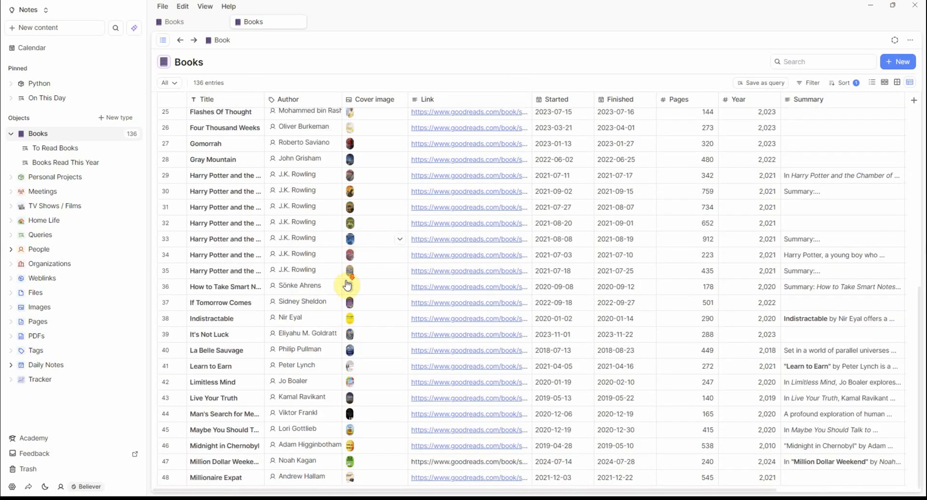
{"action": "scroll", "coordinate": [797, 112], "scroll_direction": "up", "scroll_amount": 3}
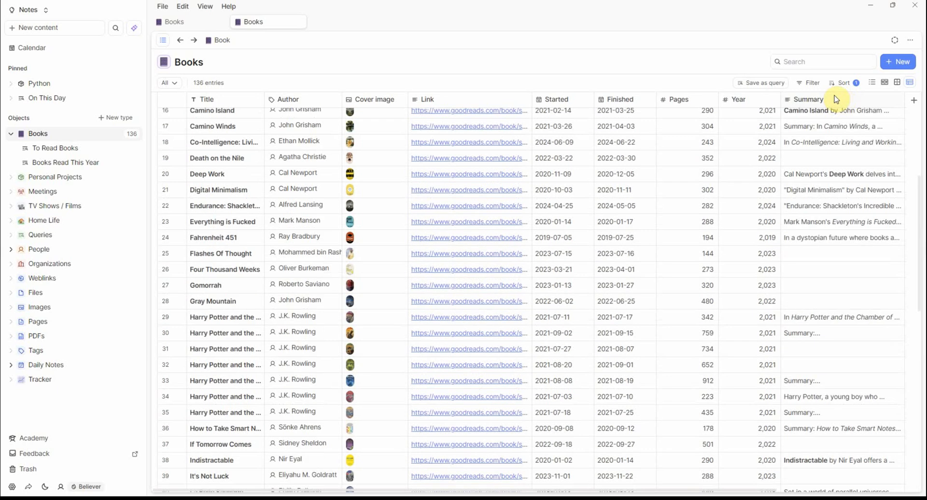
{"action": "scroll", "coordinate": [836, 99], "scroll_direction": "up", "scroll_amount": 5}
{"action": "scroll", "coordinate": [503, 247], "scroll_direction": "down", "scroll_amount": 3}
{"action": "scroll", "coordinate": [566, 233], "scroll_direction": "down", "scroll_amount": 10}
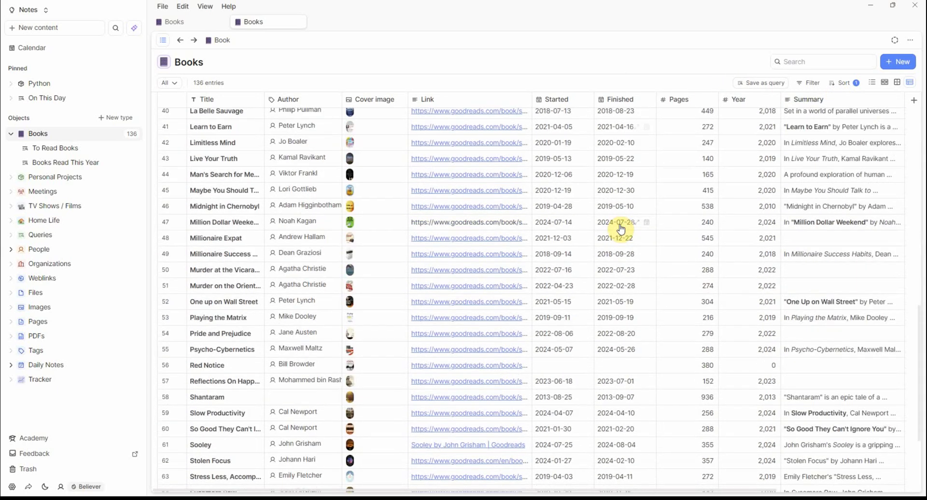
{"action": "scroll", "coordinate": [622, 230], "scroll_direction": "down", "scroll_amount": 2}
{"action": "scroll", "coordinate": [621, 230], "scroll_direction": "down", "scroll_amount": 7}
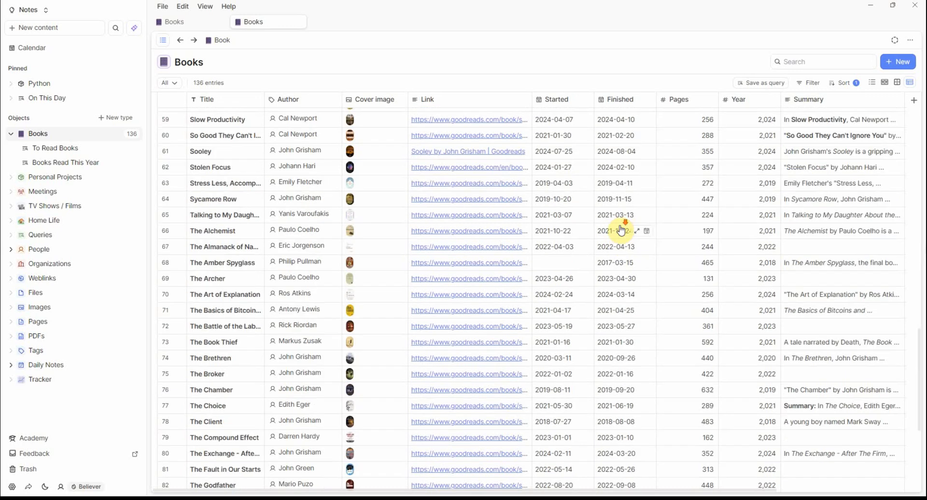
{"action": "scroll", "coordinate": [621, 230], "scroll_direction": "down", "scroll_amount": 2}
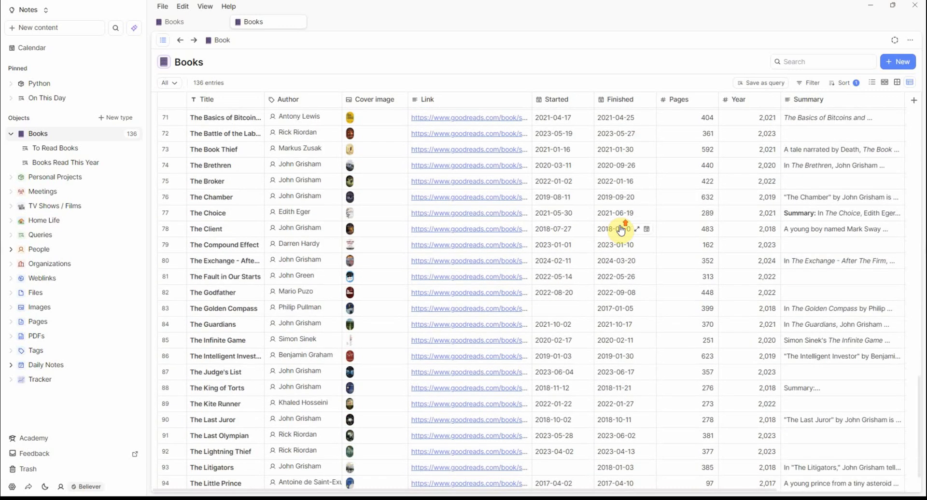
{"action": "scroll", "coordinate": [623, 223], "scroll_direction": "up", "scroll_amount": 20}
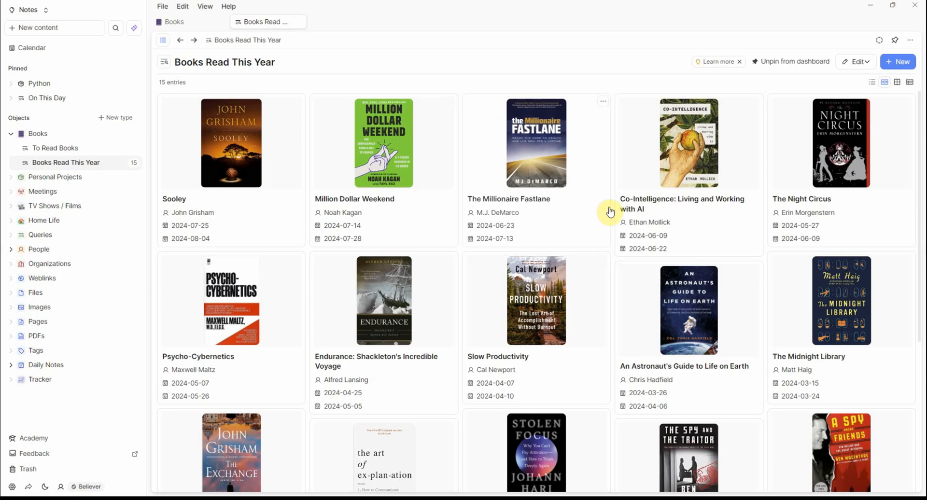
Inspect the filter and sort settings of the Books Read This Year query without changing them.
{"action": "left_click", "coordinate": [864, 61]}
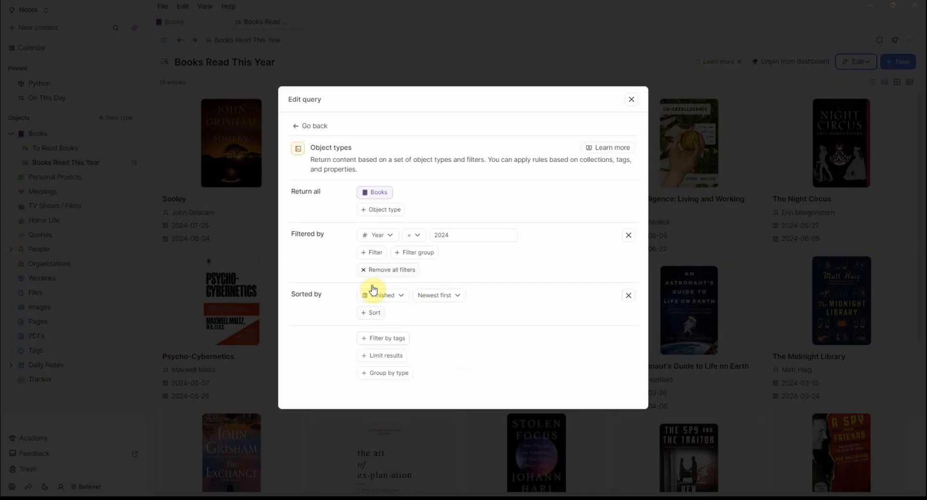
{"action": "left_click", "coordinate": [737, 288]}
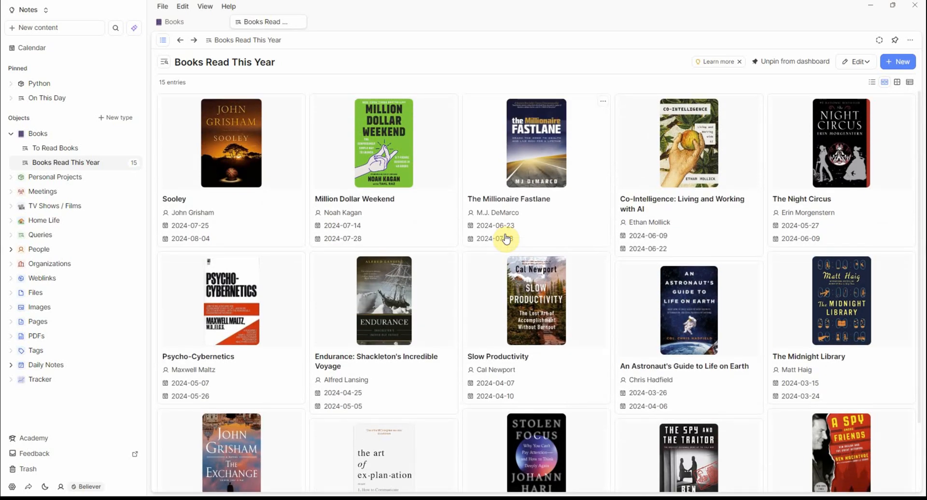
Open the To Read Books query and show its entries as cards with cover images.
{"action": "left_click", "coordinate": [86, 149]}
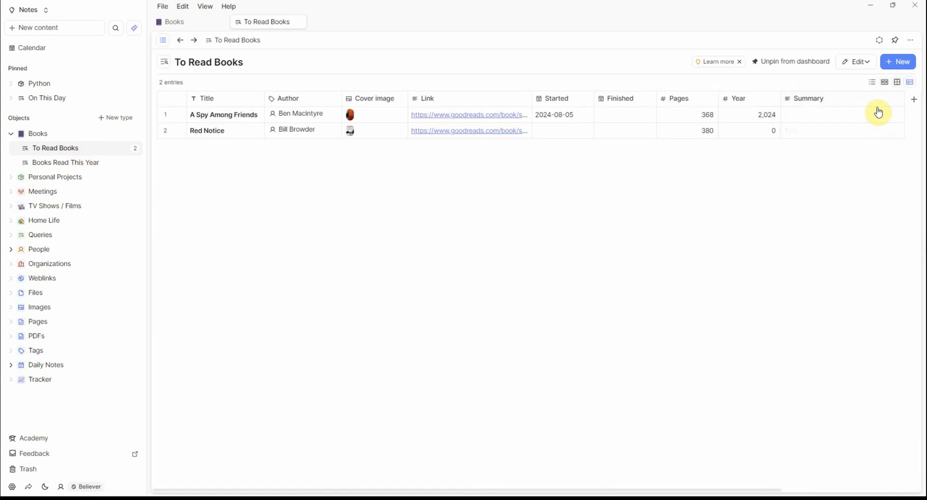
{"action": "left_click", "coordinate": [898, 82]}
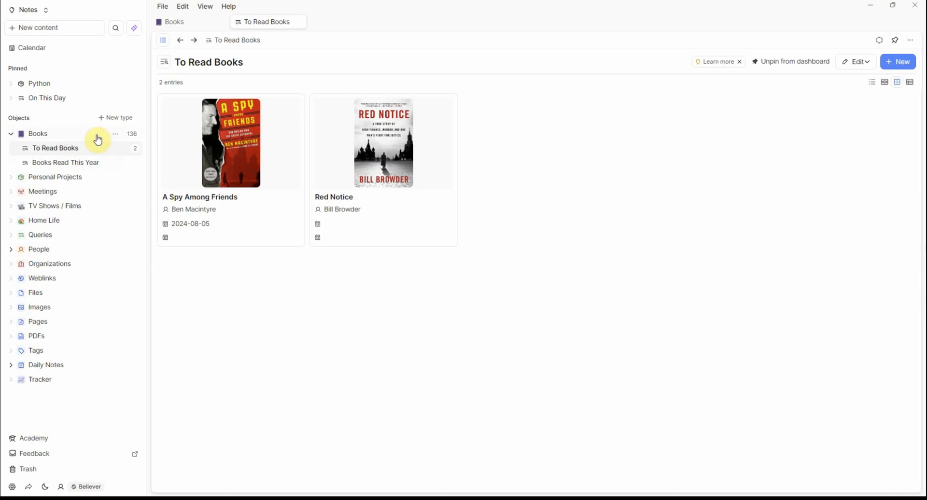
Return to the full Books table and switch from the Notes space to the Tests space.
{"action": "left_click", "coordinate": [47, 135]}
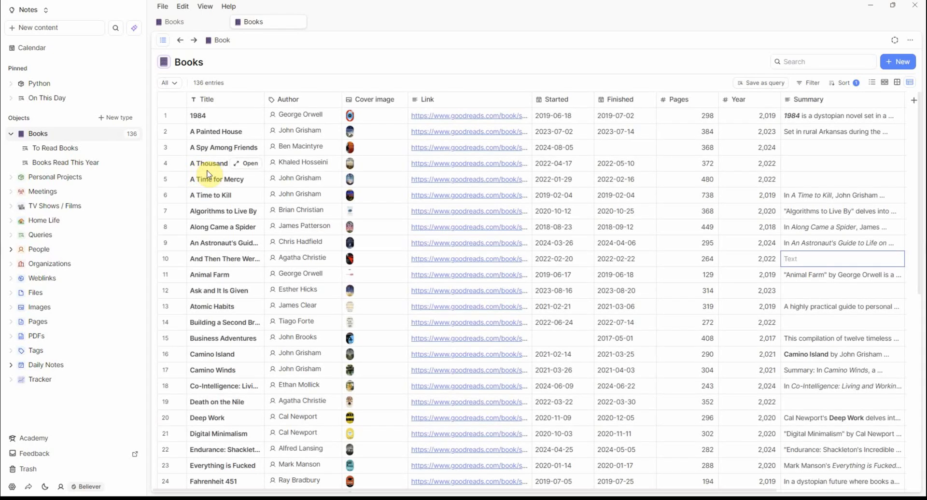
{"action": "left_click", "coordinate": [45, 13]}
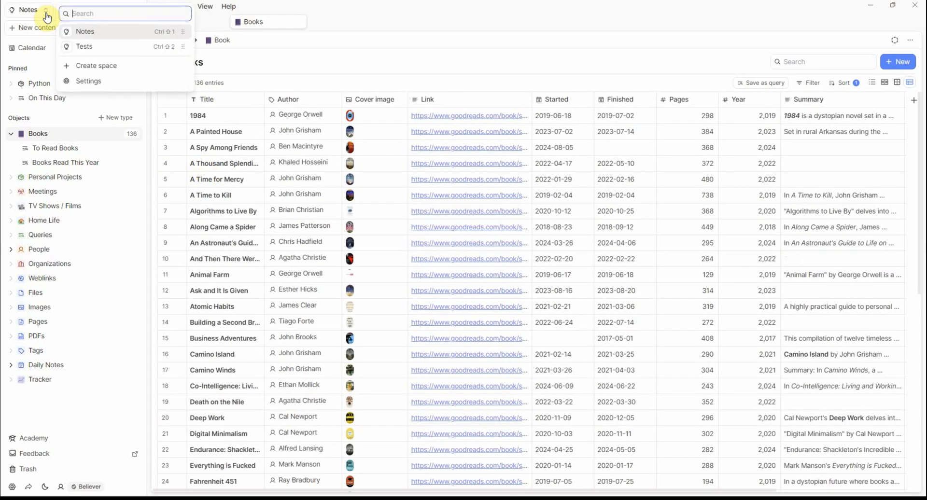
{"action": "left_click", "coordinate": [87, 50]}
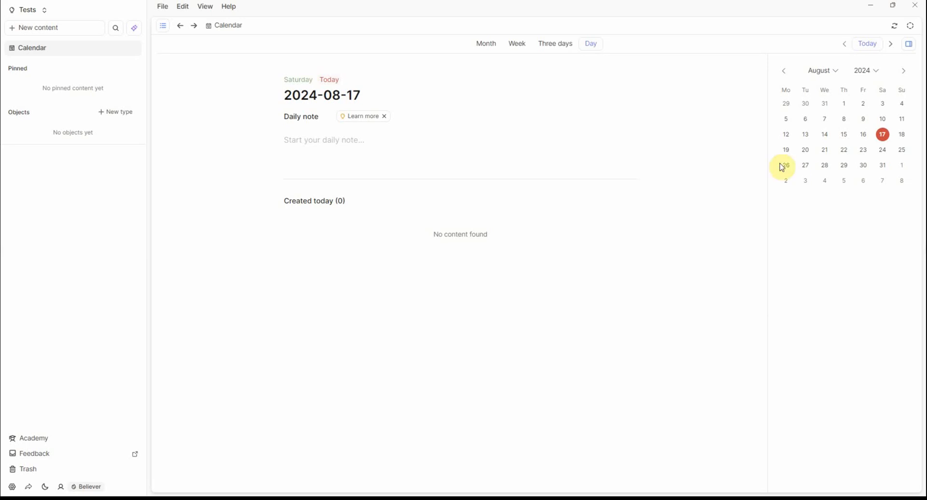
Create a new object type in the Tests space from the Book template.
{"action": "left_click", "coordinate": [129, 109]}
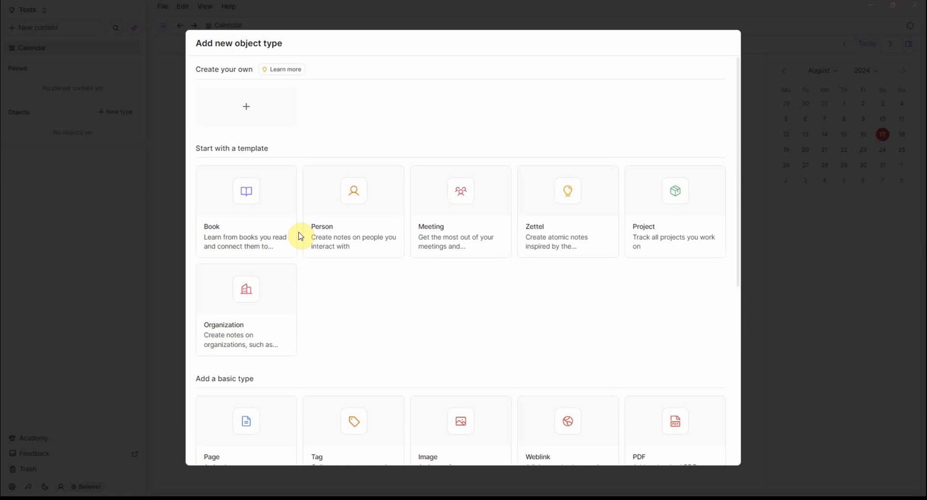
{"action": "scroll", "coordinate": [299, 237], "scroll_direction": "down", "scroll_amount": 3}
{"action": "scroll", "coordinate": [314, 290], "scroll_direction": "down", "scroll_amount": 3}
{"action": "scroll", "coordinate": [362, 356], "scroll_direction": "up", "scroll_amount": 6}
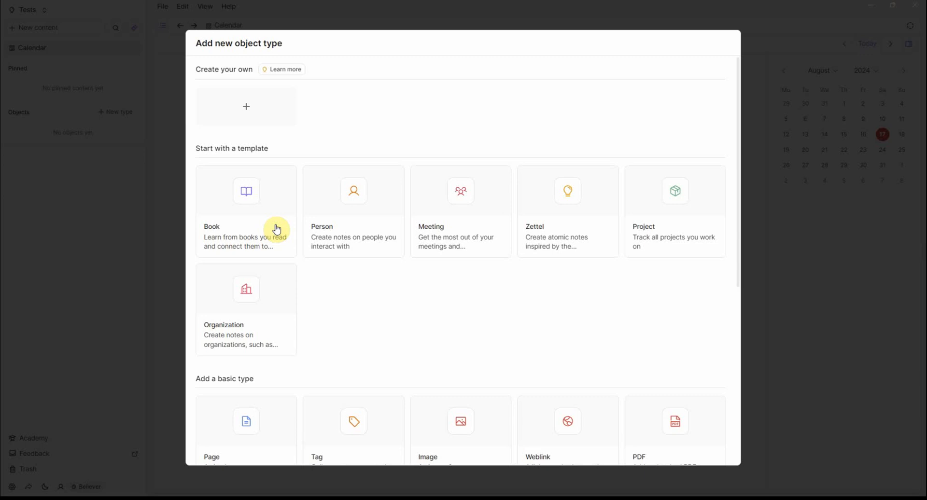
{"action": "left_click", "coordinate": [259, 198]}
{"action": "left_click", "coordinate": [598, 218]}
{"action": "left_click", "coordinate": [553, 220]}
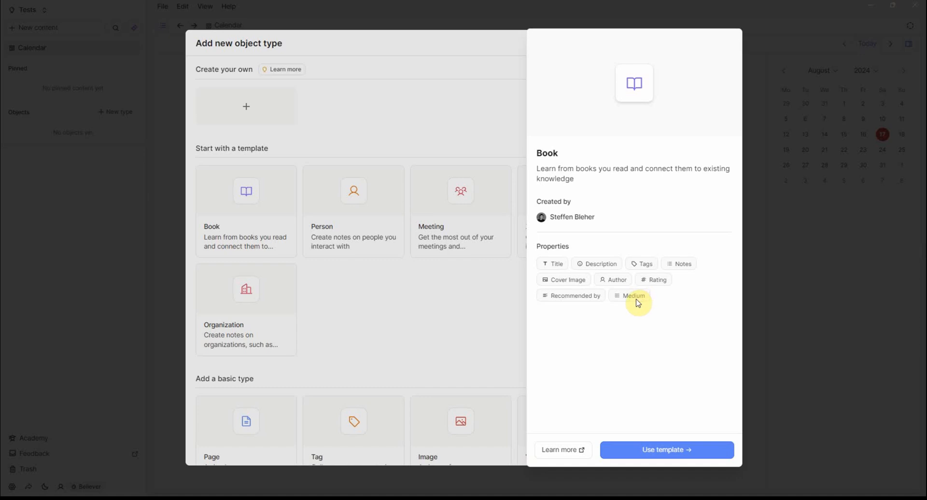
{"action": "left_click", "coordinate": [649, 449]}
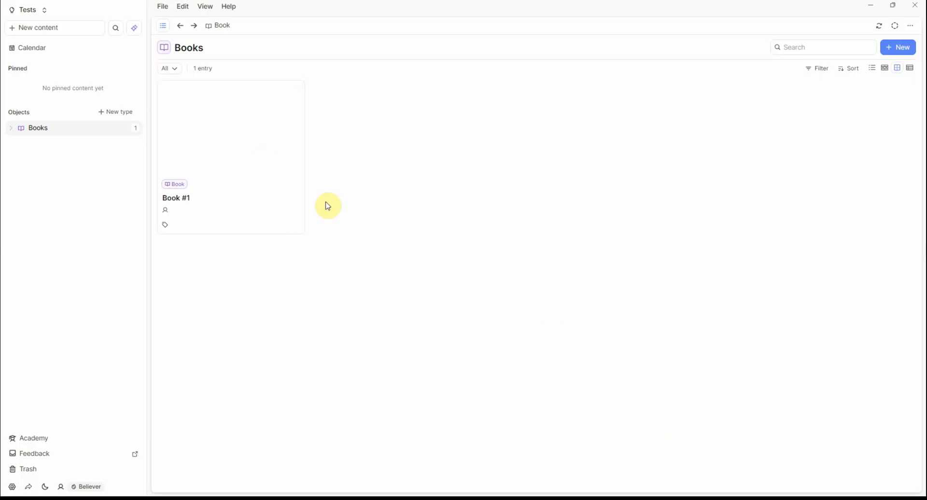
Open the sample entry Book #1 to review its template properties, and close it again.
{"action": "left_click", "coordinate": [253, 152]}
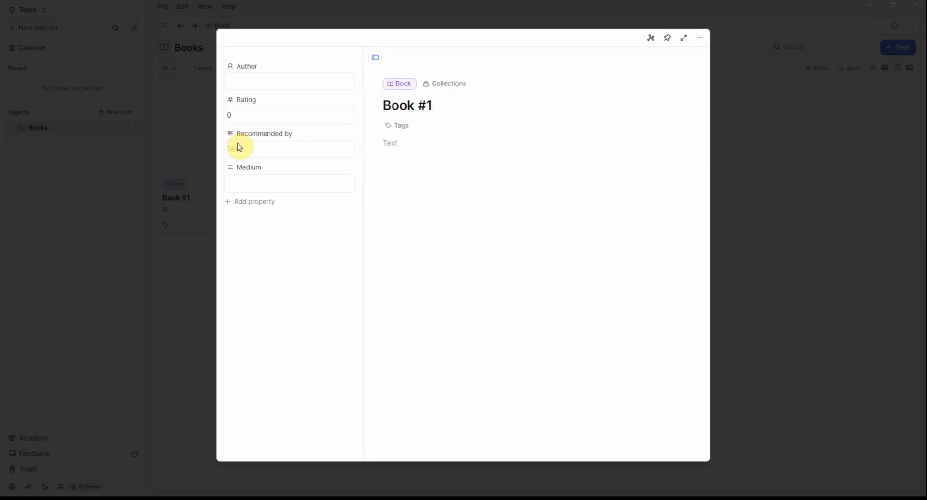
{"action": "left_click", "coordinate": [725, 121]}
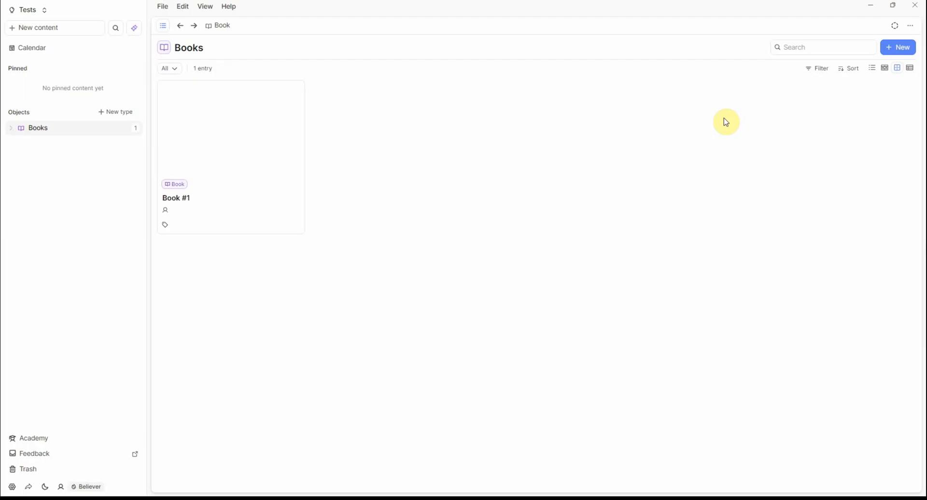
Delete the Description and Tags properties from the Book object type in its object settings.
{"action": "left_click", "coordinate": [913, 30]}
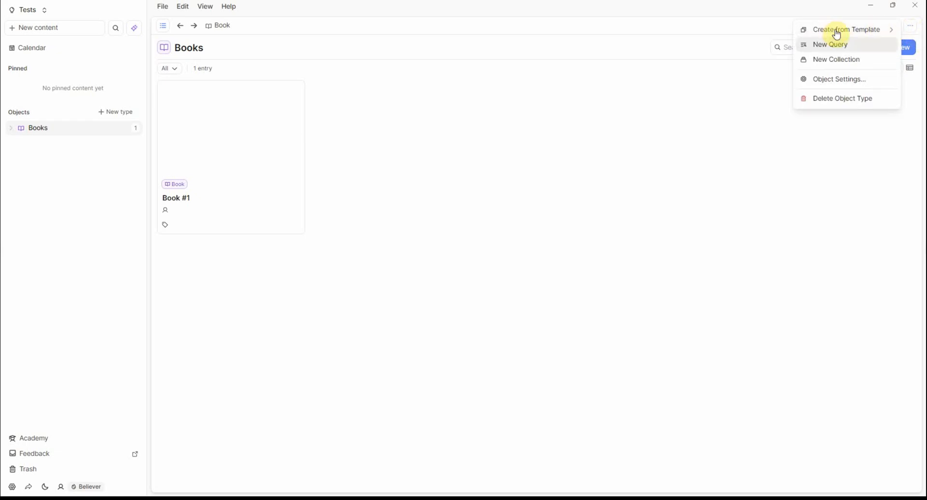
{"action": "left_click", "coordinate": [831, 87]}
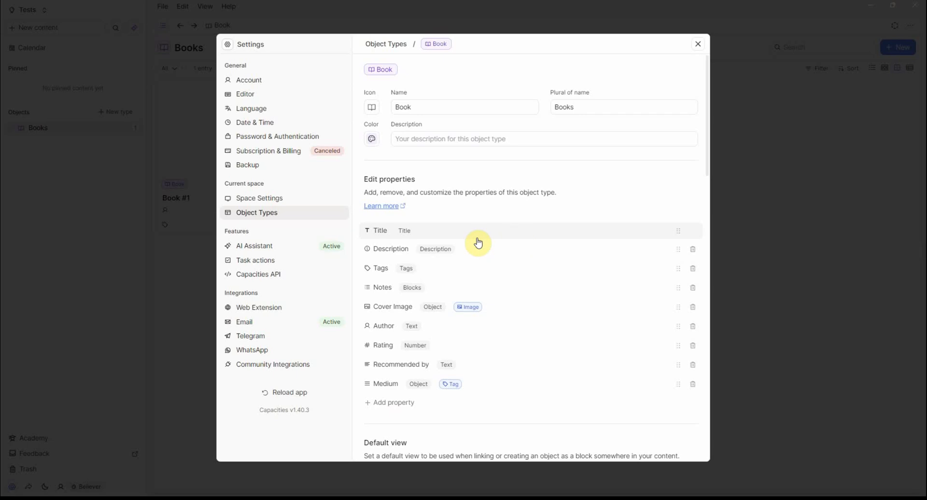
{"action": "scroll", "coordinate": [477, 230], "scroll_direction": "down", "scroll_amount": 2}
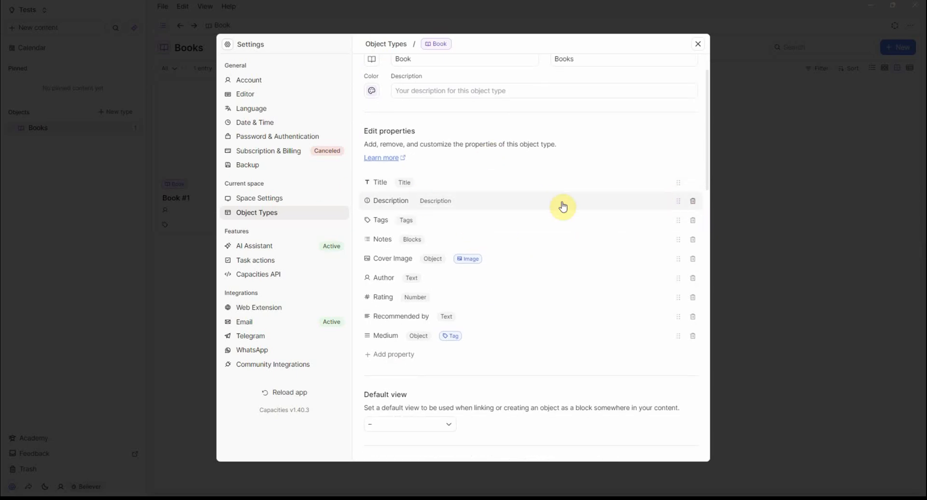
{"action": "left_click", "coordinate": [694, 202]}
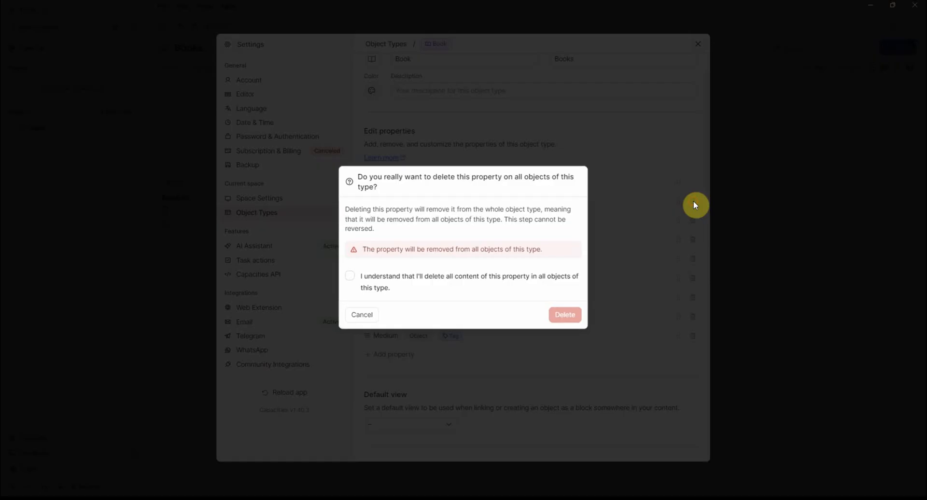
{"action": "left_click", "coordinate": [370, 277]}
{"action": "left_click", "coordinate": [564, 314]}
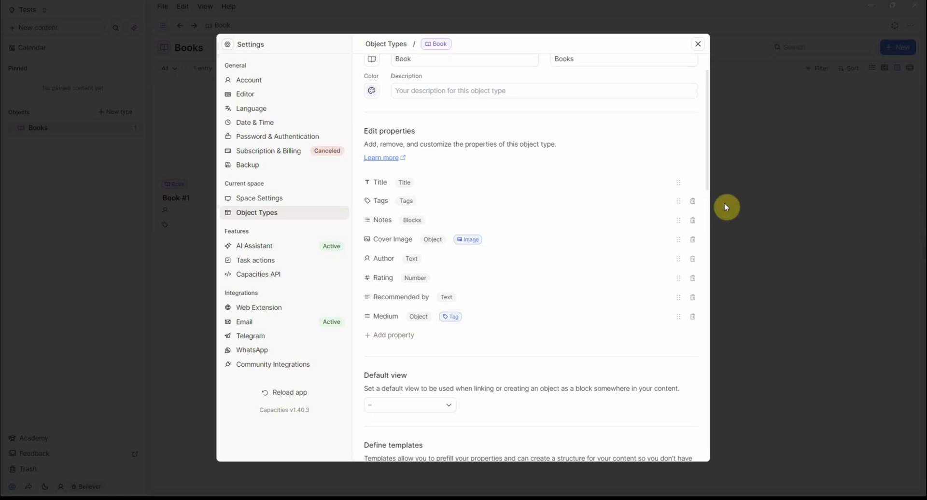
{"action": "left_click", "coordinate": [694, 203]}
{"action": "left_click", "coordinate": [482, 279]}
{"action": "left_click", "coordinate": [563, 315]}
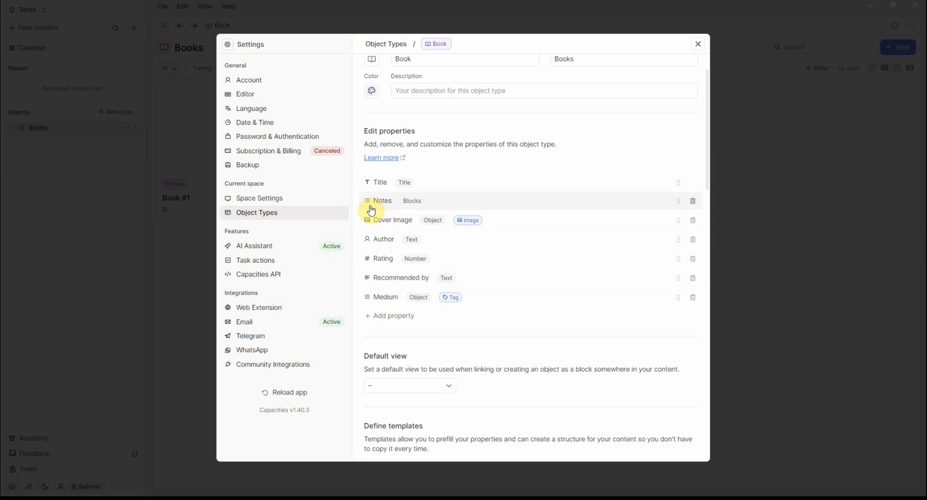
Reorder the Book properties by moving Notes to the end of the list and Author above Cover Image.
{"action": "left_click_drag", "start_coordinate": [678, 201], "coordinate": [677, 296]}
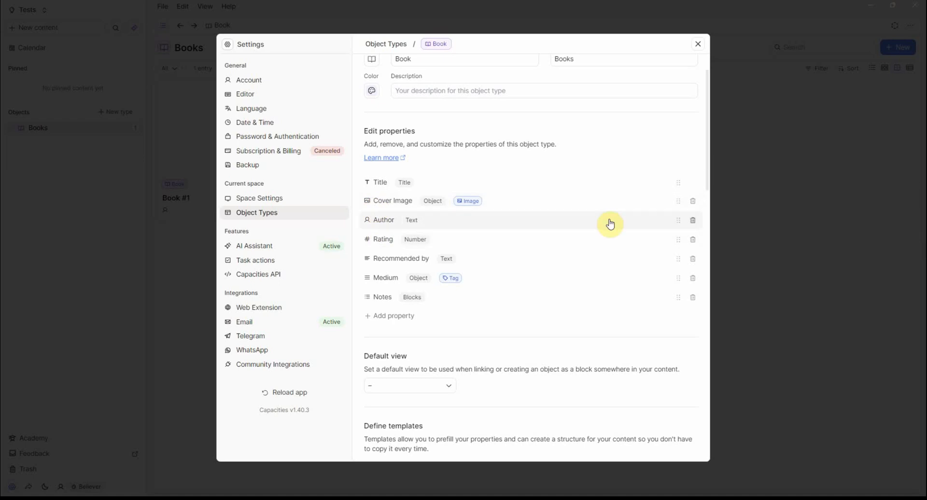
{"action": "left_click_drag", "start_coordinate": [675, 218], "coordinate": [679, 198]}
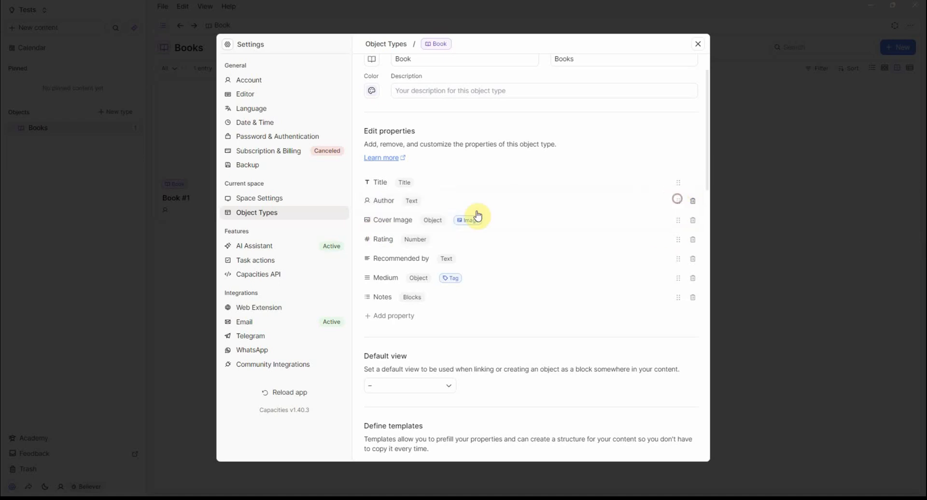
Delete the Rating property from all objects of the Book type.
{"action": "left_click", "coordinate": [692, 240]}
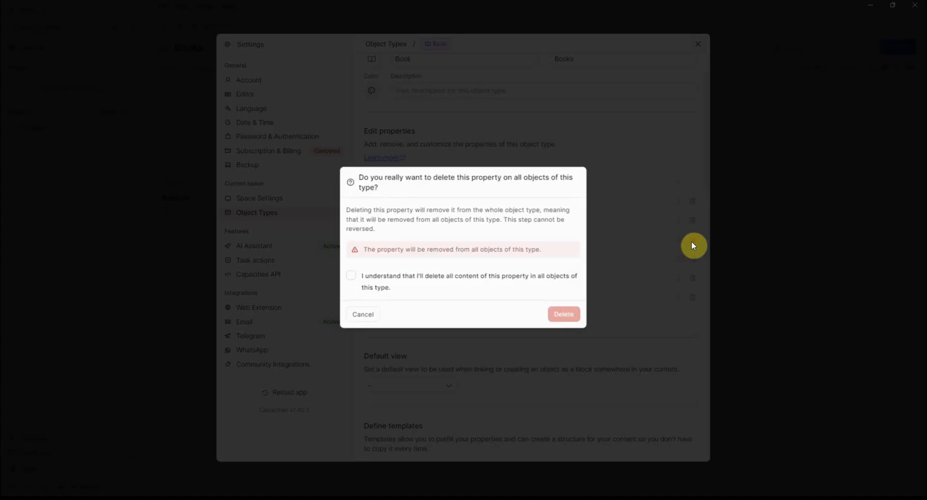
{"action": "left_click", "coordinate": [357, 277]}
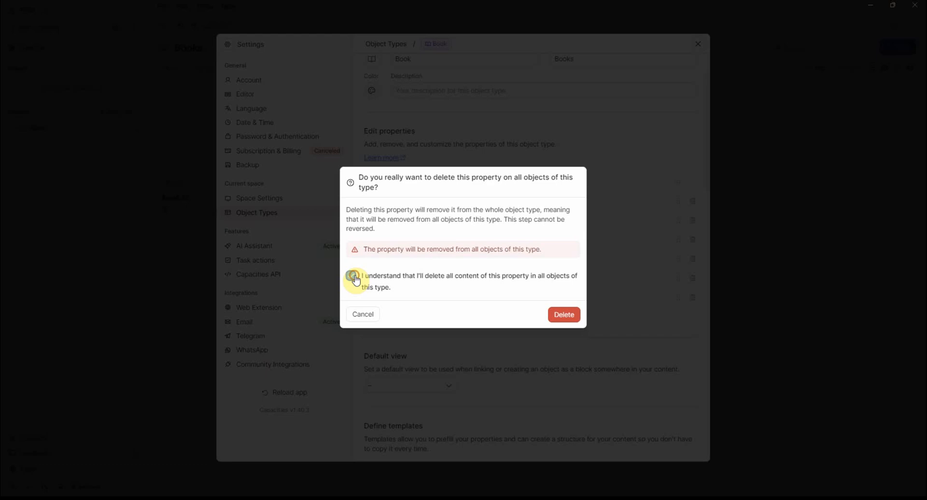
{"action": "left_click", "coordinate": [559, 315]}
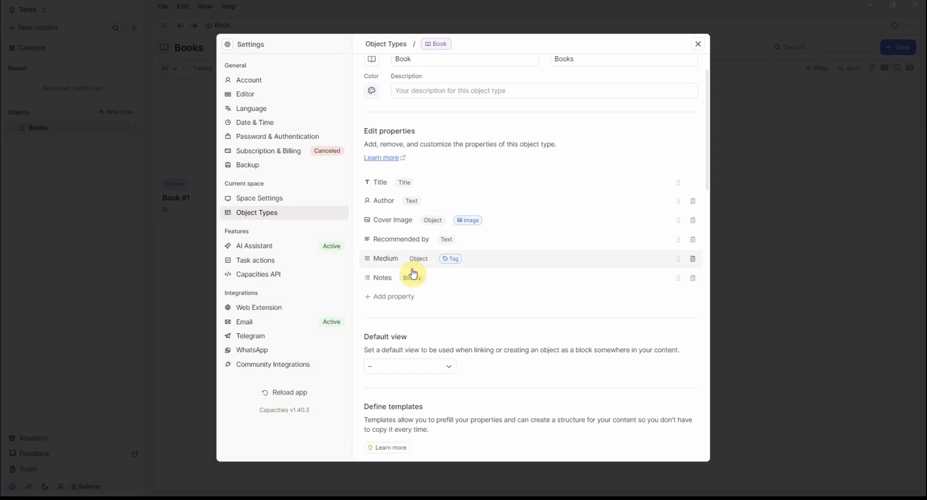
Delete the Recommended by property from all objects of the Book type.
{"action": "left_click", "coordinate": [693, 239]}
{"action": "left_click", "coordinate": [418, 285]}
{"action": "left_click", "coordinate": [577, 317]}
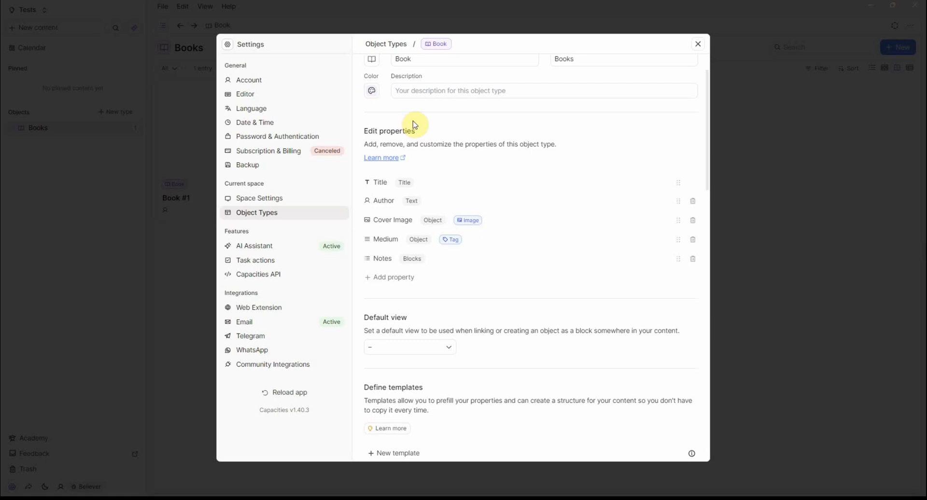
Add a Date time property named Started with the description "The date I stared reading the book" to the Book object type.
{"action": "left_click", "coordinate": [388, 277]}
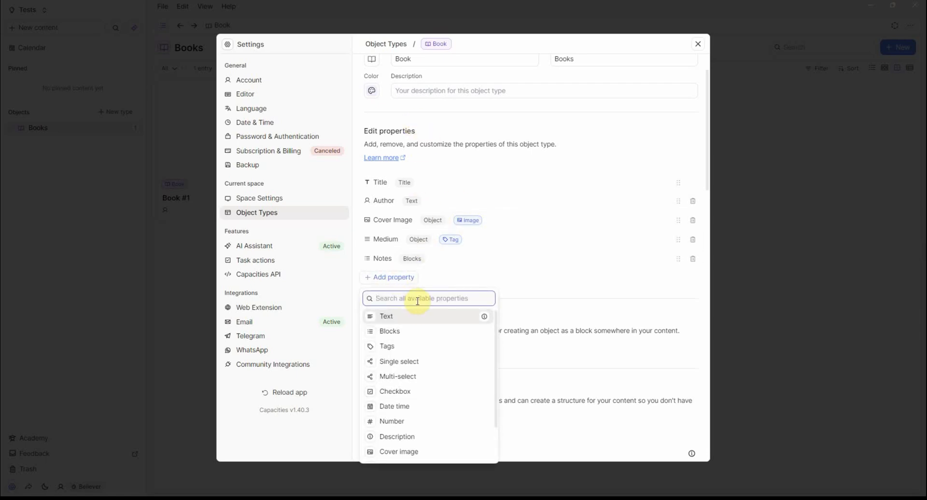
{"action": "type", "text": "date"}
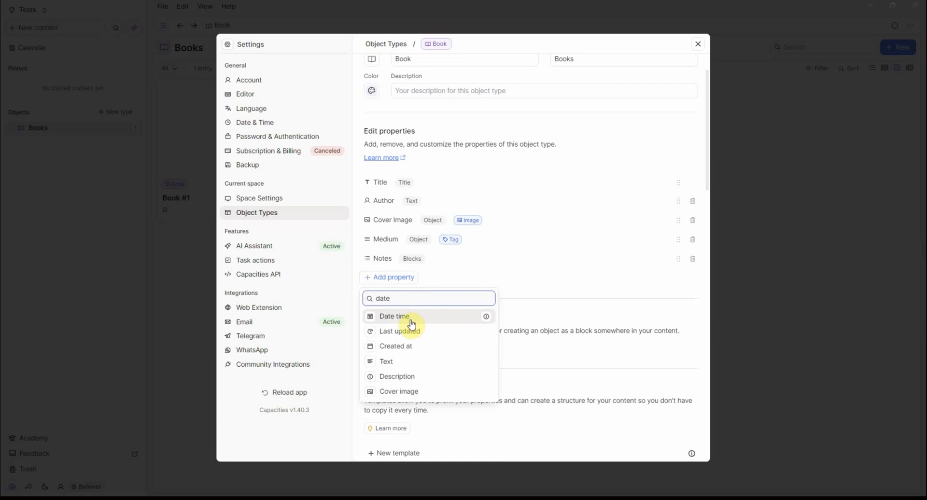
{"action": "left_click", "coordinate": [410, 321]}
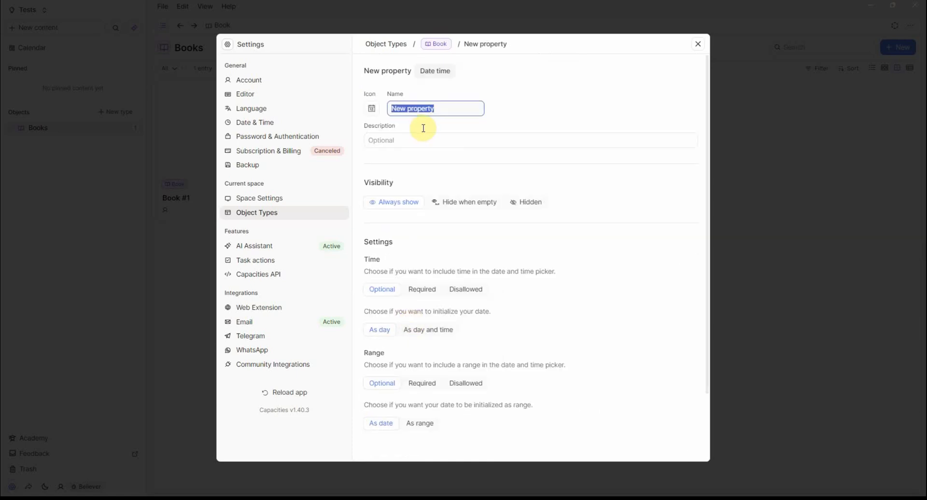
{"action": "type", "text": "Started"}
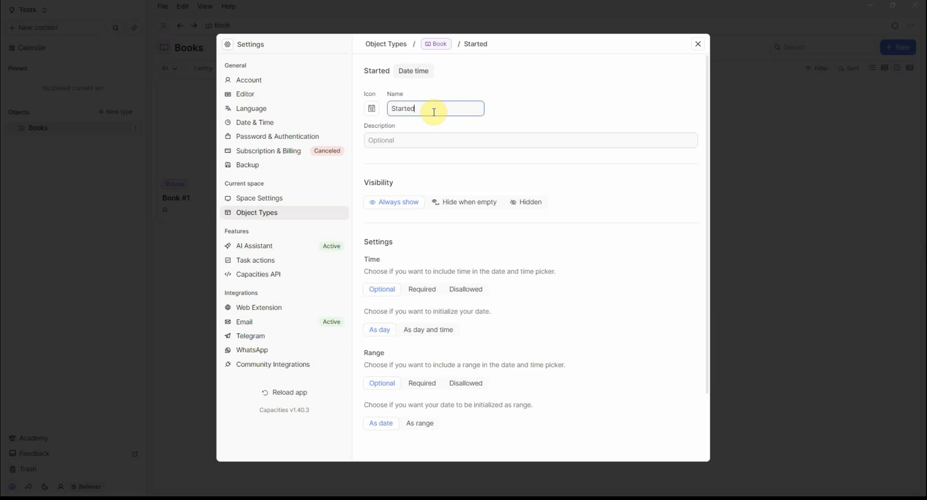
{"action": "left_click", "coordinate": [421, 140]}
{"action": "type", "text": "The date I sa"}
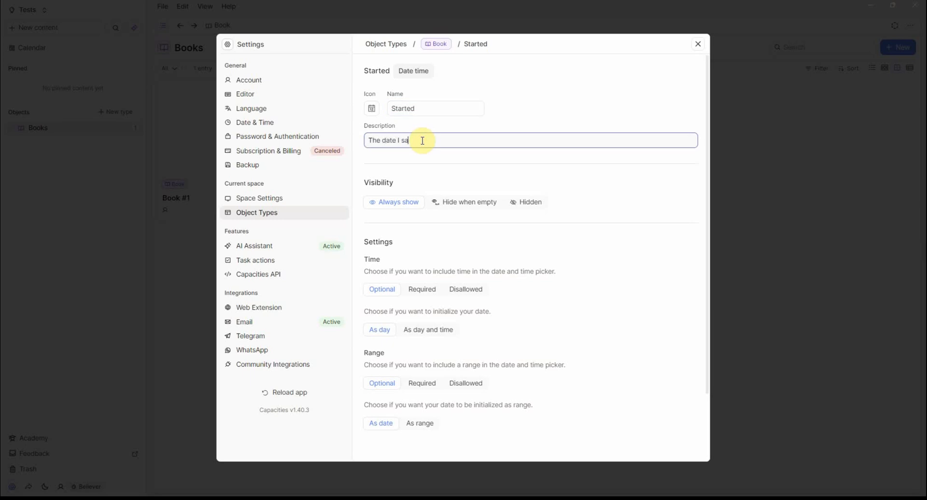
{"action": "key", "text": "BackSpace"}
{"action": "type", "text": "tared reading hte book"}
{"action": "key", "text": "ctrl+shift+Left"}
{"action": "type", "text": "the"}
Disallow both time and range for the Started property, and return to the Book object type settings.
{"action": "left_click", "coordinate": [420, 290]}
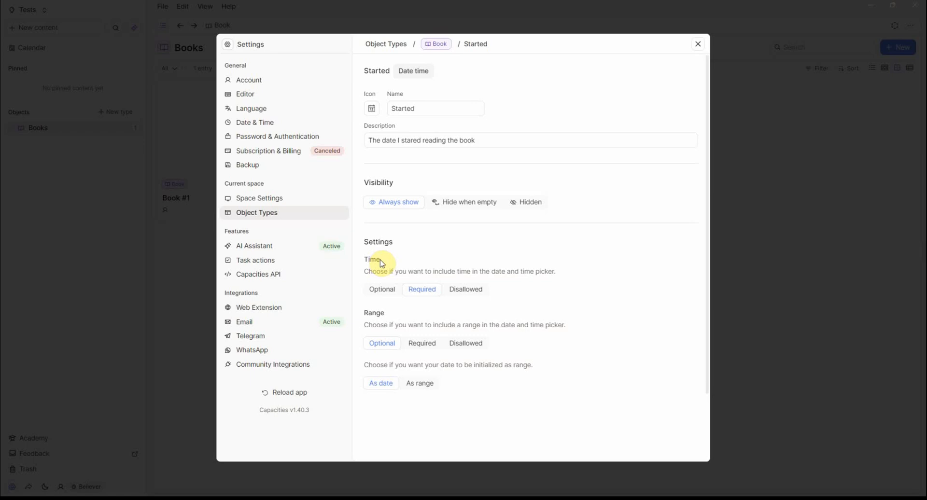
{"action": "left_click", "coordinate": [466, 290]}
{"action": "left_click", "coordinate": [466, 343]}
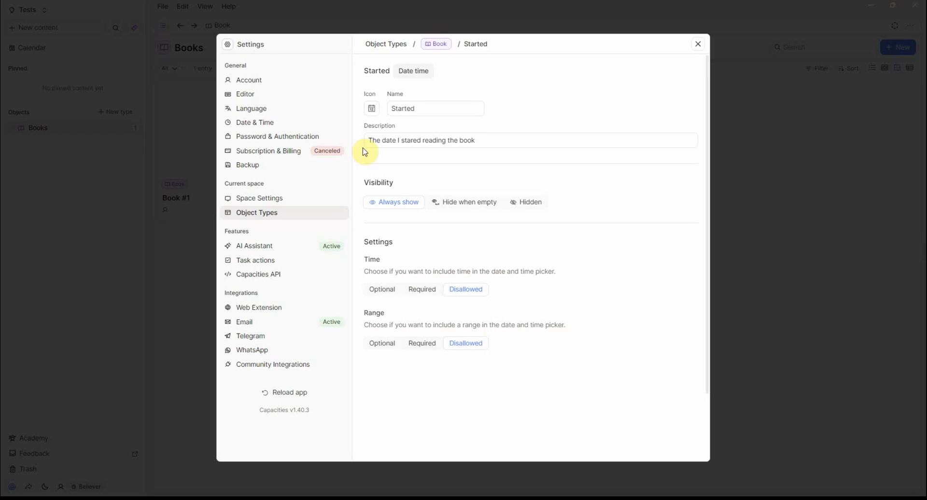
{"action": "left_click", "coordinate": [440, 46]}
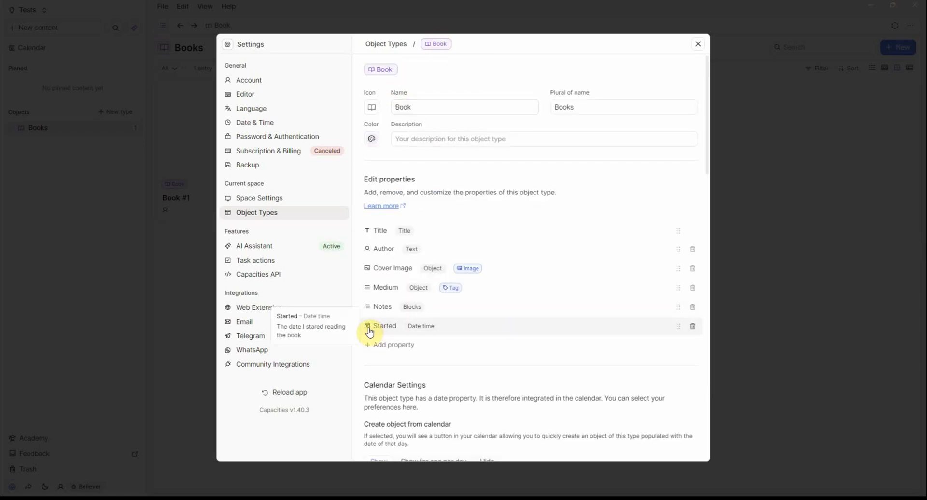
Add a Date time property named Finished with the description "When did I finish the book", disallowing both time and range.
{"action": "left_click", "coordinate": [379, 348]}
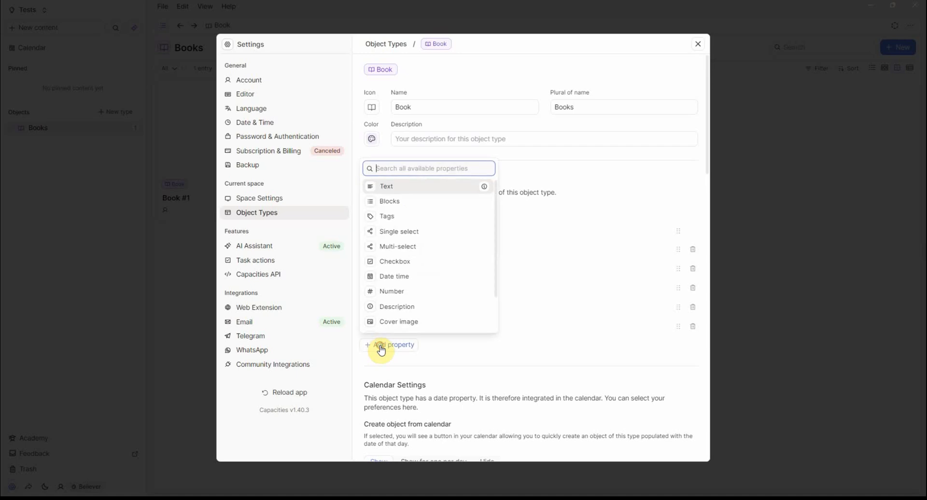
{"action": "type", "text": "Date"}
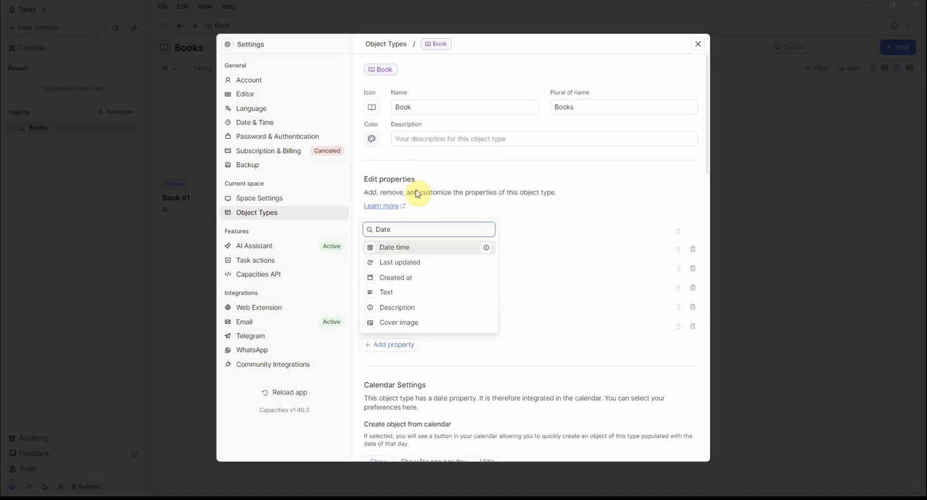
{"action": "left_click", "coordinate": [406, 246]}
{"action": "type", "text": "Finished"}
{"action": "key", "text": "Tab"}
{"action": "type", "text": "When did I finish the biook"}
{"action": "key", "text": "Left"}
{"action": "key", "text": "Left"}
{"action": "key", "text": "Left"}
{"action": "key", "text": "BackSpace"}
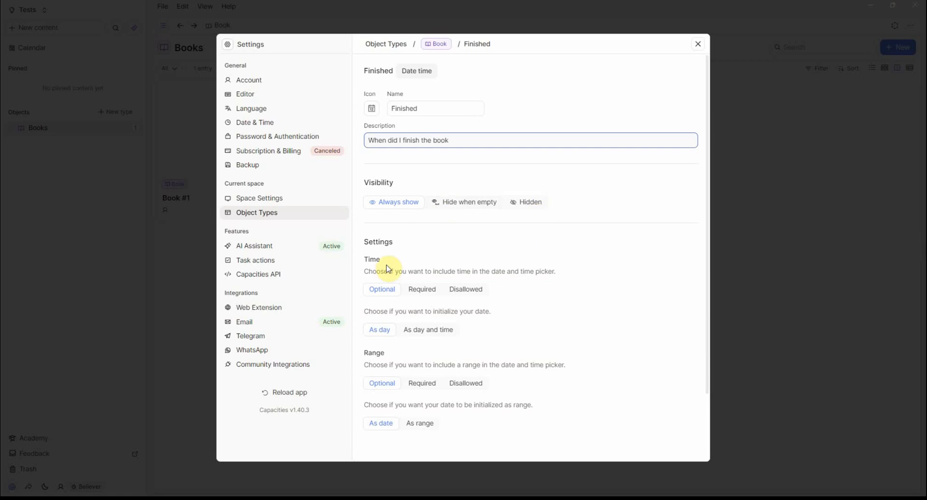
{"action": "left_click", "coordinate": [466, 291]}
{"action": "left_click", "coordinate": [465, 344]}
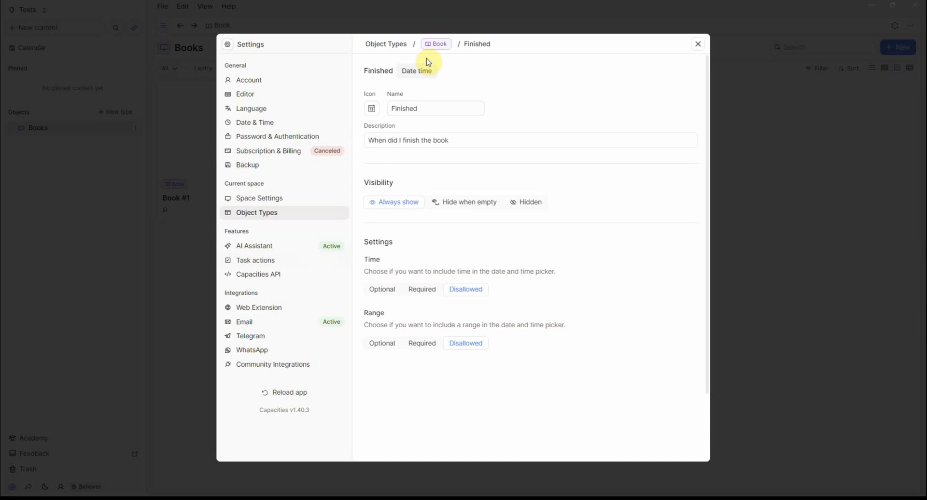
Reorder the Book properties so that Started and Finished come directly above Medium.
{"action": "left_click", "coordinate": [433, 44]}
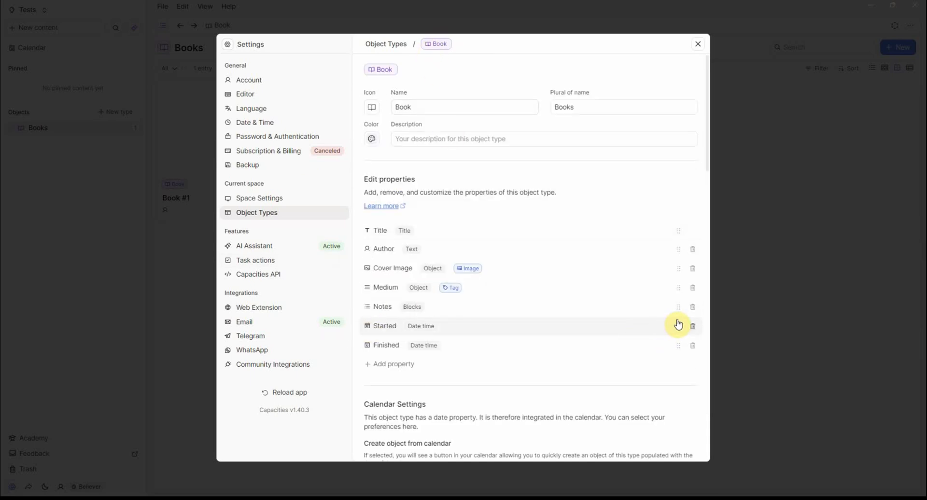
{"action": "left_click_drag", "start_coordinate": [678, 325], "coordinate": [681, 288]}
{"action": "left_click_drag", "start_coordinate": [681, 344], "coordinate": [679, 303]}
Add a new Text property to the Book object type.
{"action": "left_click", "coordinate": [387, 366]}
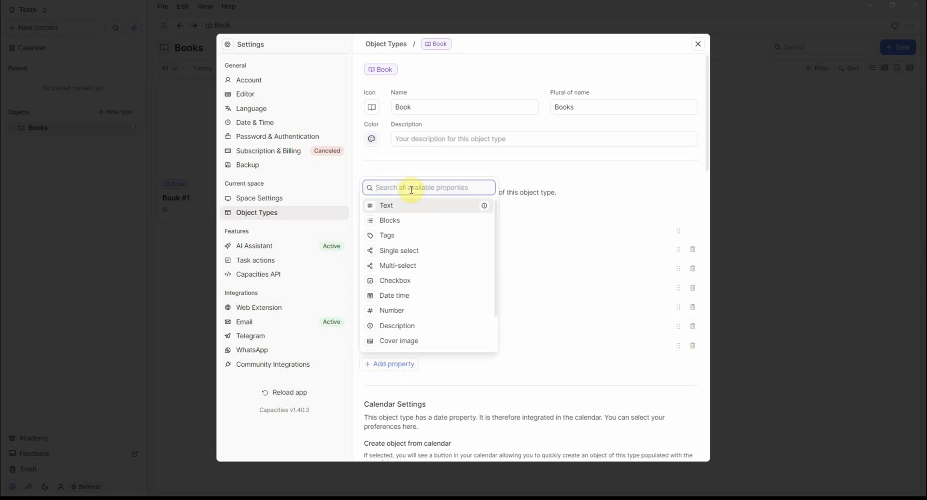
{"action": "type", "text": "link"}
{"action": "key", "text": "ctrl+a"}
{"action": "type", "text": "ur"}
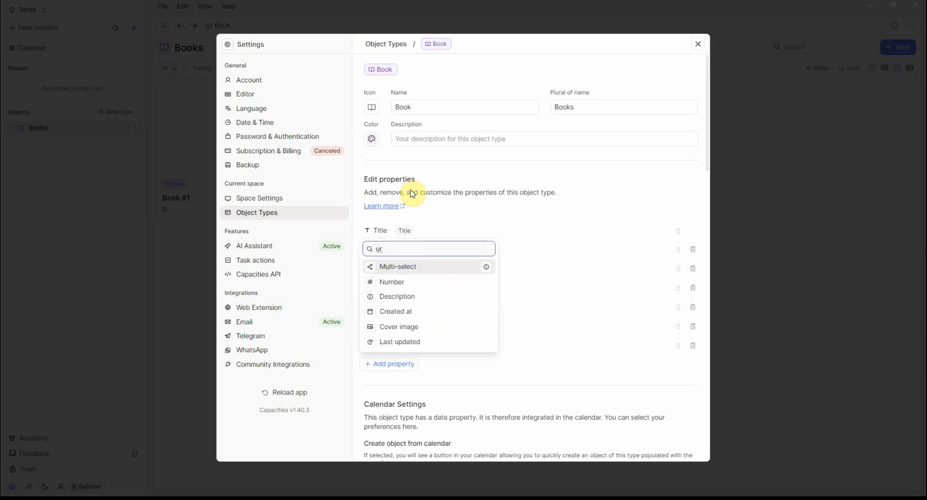
{"action": "key", "text": "BackSpace"}
{"action": "key", "text": "BackSpace"}
{"action": "type", "text": "text"}
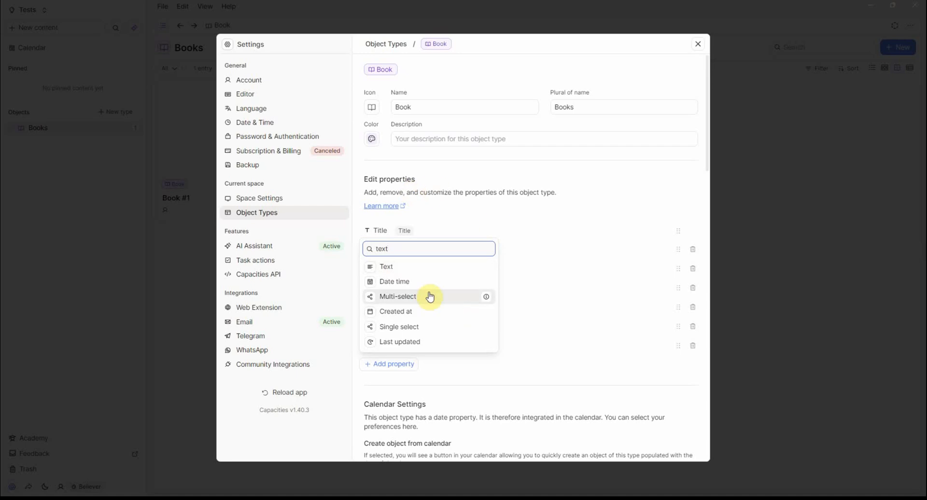
{"action": "left_click", "coordinate": [414, 268]}
Name the new text property Link with a Goodreads description, and place it directly below Cover Image.
{"action": "type", "text": "Link"}
{"action": "left_click", "coordinate": [447, 136]}
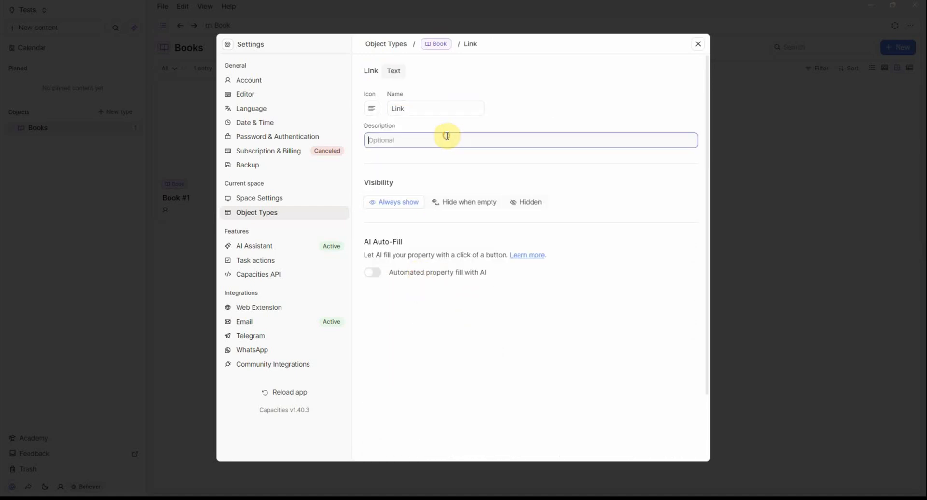
{"action": "type", "text": "GoodreDS"}
{"action": "key", "text": "BackSpace"}
{"action": "key", "text": "BackSpace"}
{"action": "type", "text": "as"}
{"action": "left_click", "coordinate": [437, 43]}
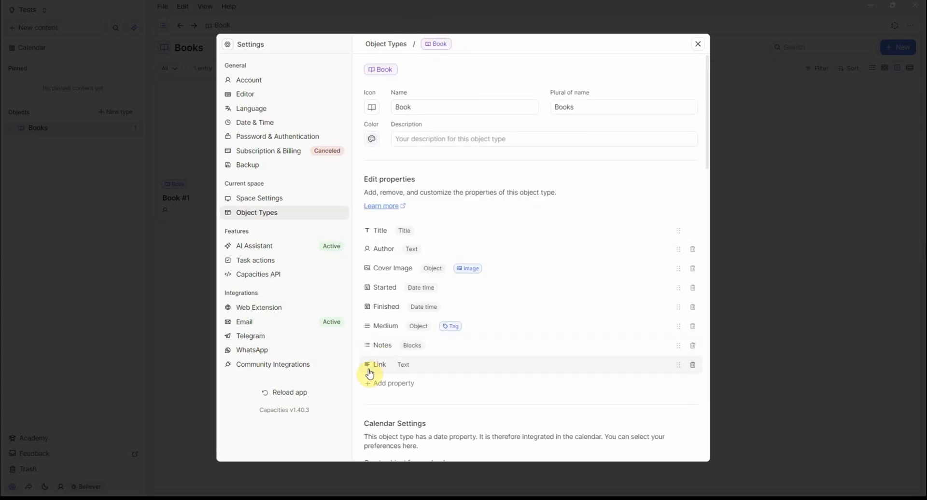
{"action": "left_click_drag", "start_coordinate": [677, 366], "coordinate": [674, 286]}
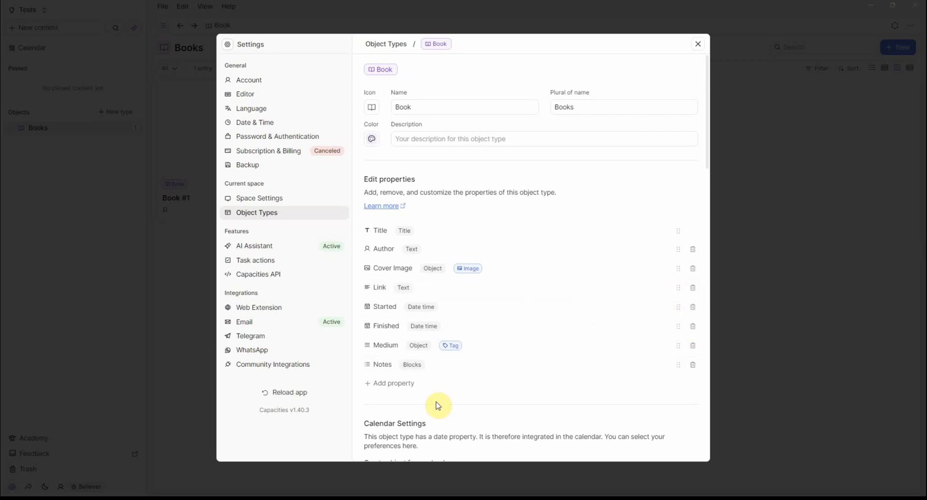
Add a Number property to the Book object type and close the settings.
{"action": "left_click", "coordinate": [412, 385]}
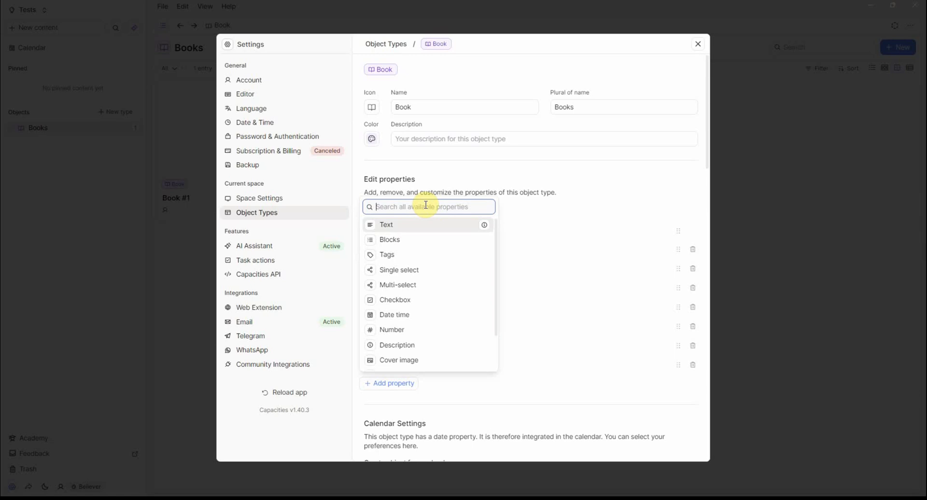
{"action": "type", "text": "pages"}
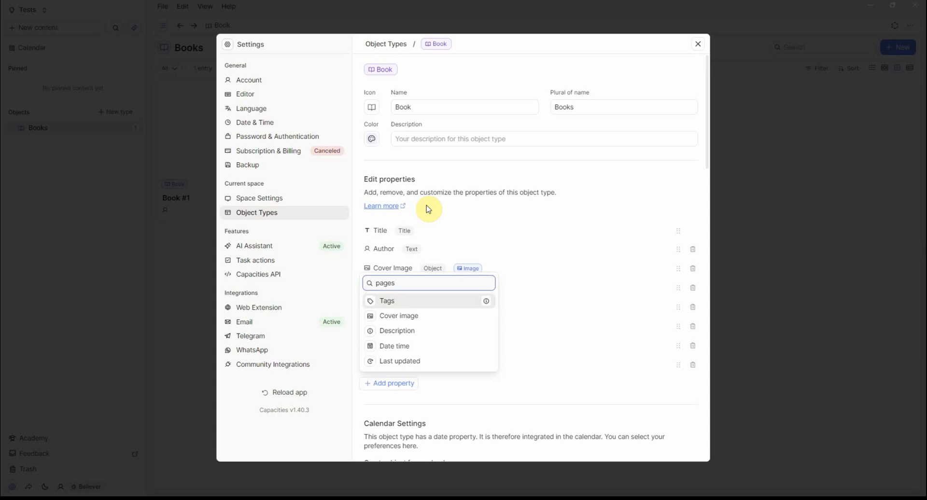
{"action": "key", "text": "ctrl+a"}
{"action": "type", "text": "Numb"}
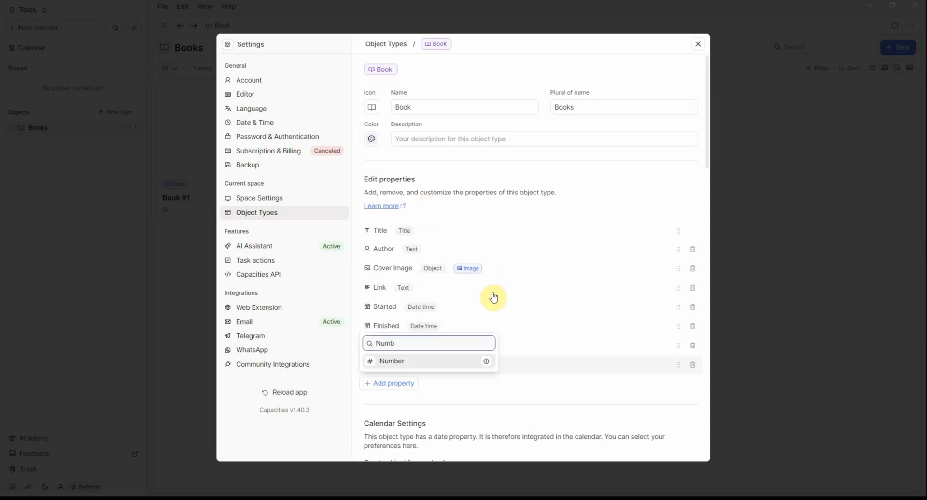
{"action": "left_click", "coordinate": [417, 363]}
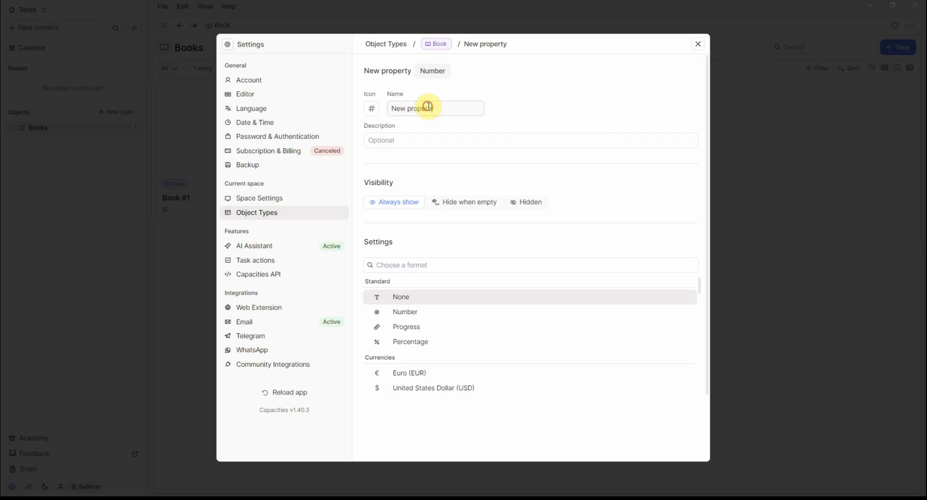
{"action": "key", "text": "Escape"}
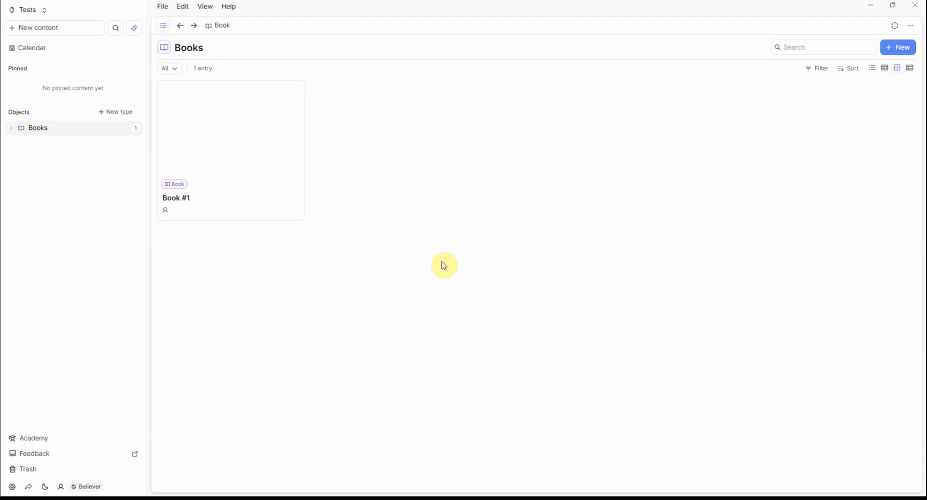
Reopen the Book object settings and rename the new number property as Pages, using the Number format.
{"action": "left_click", "coordinate": [908, 30]}
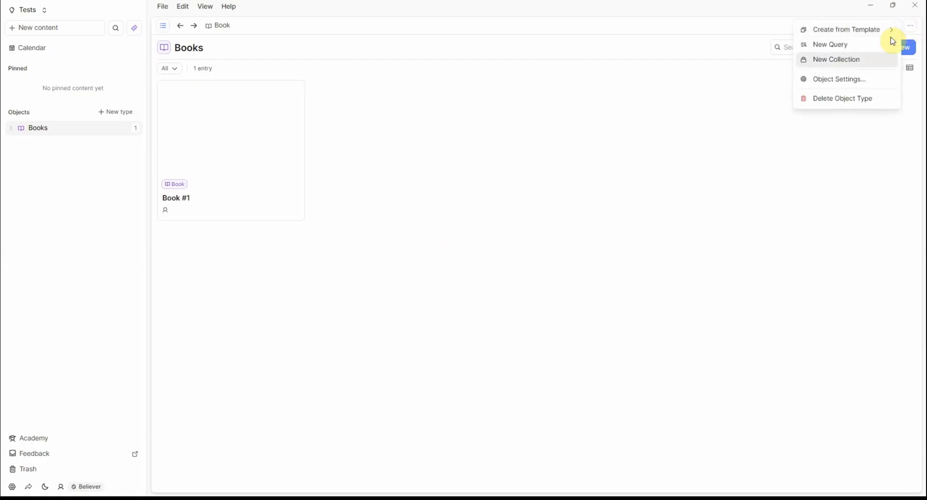
{"action": "left_click", "coordinate": [844, 80]}
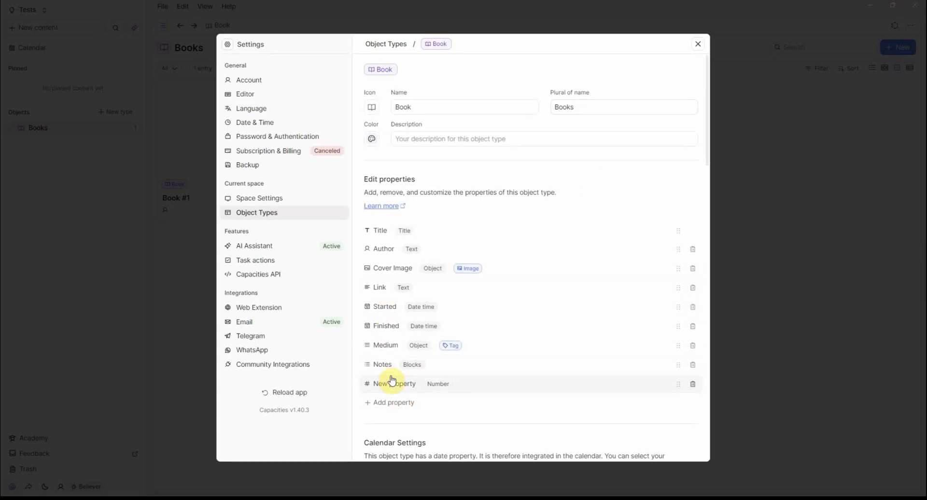
{"action": "left_click", "coordinate": [408, 384]}
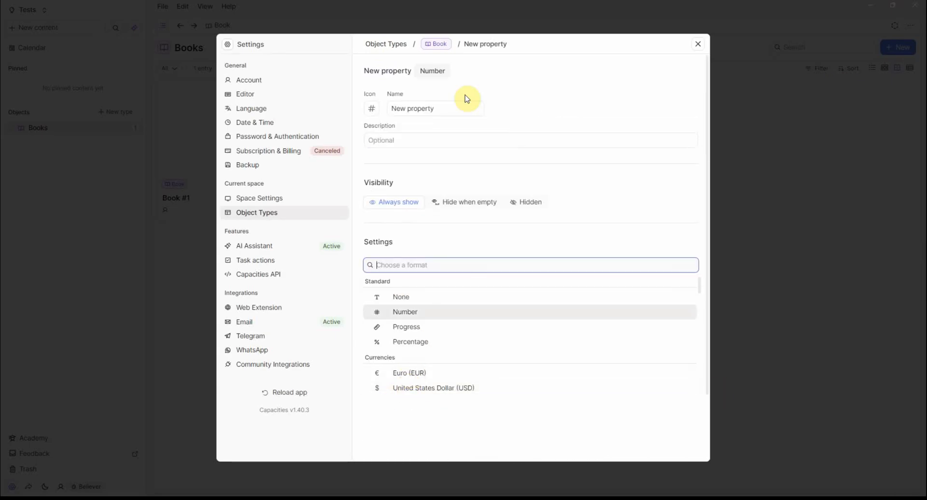
{"action": "left_click", "coordinate": [447, 108]}
{"action": "key", "text": "ctrl+a"}
{"action": "type", "text": "Pages"}
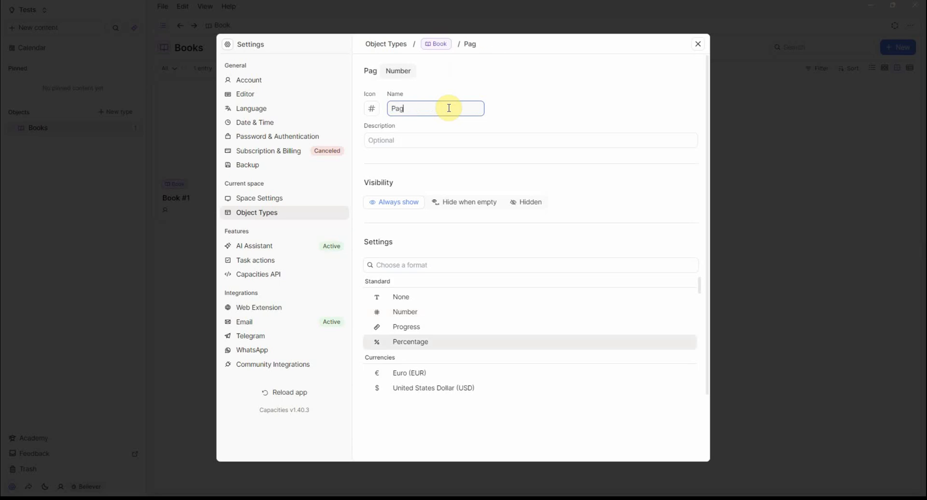
{"action": "left_click", "coordinate": [432, 313]}
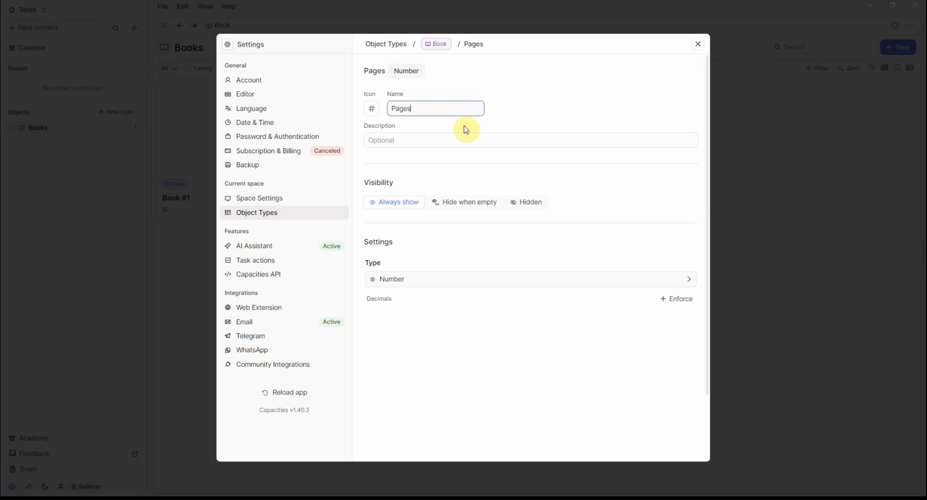
{"action": "left_click", "coordinate": [437, 44]}
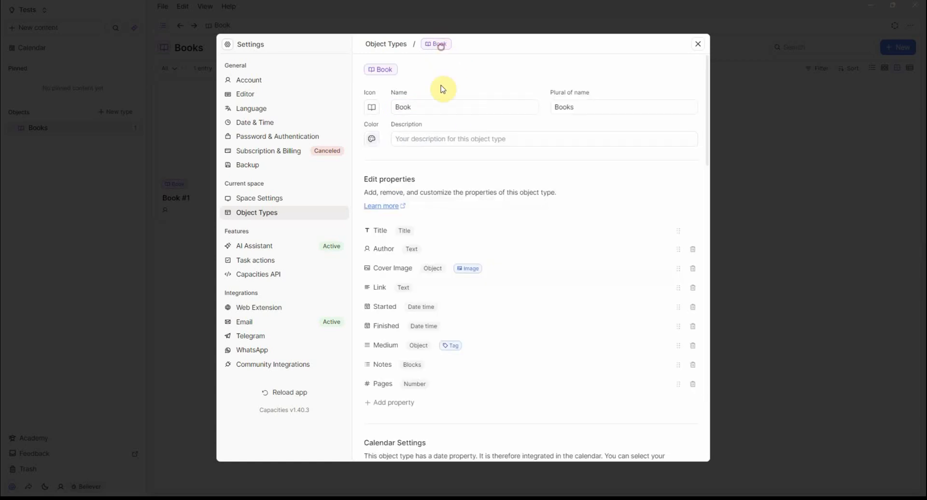
Add a Number property named Year, in Number format, to the Book object type.
{"action": "left_click", "coordinate": [375, 403]}
{"action": "type", "text": "Year"}
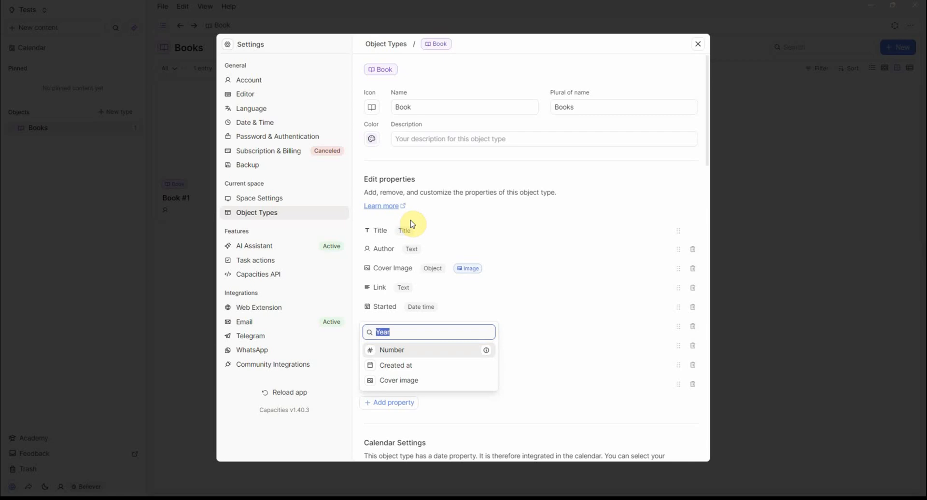
{"action": "type", "text": "numb"}
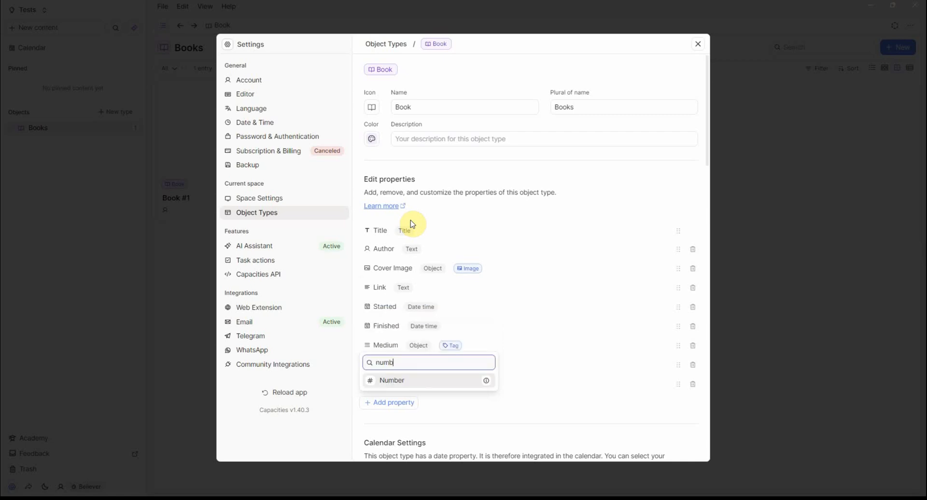
{"action": "left_click", "coordinate": [411, 381]}
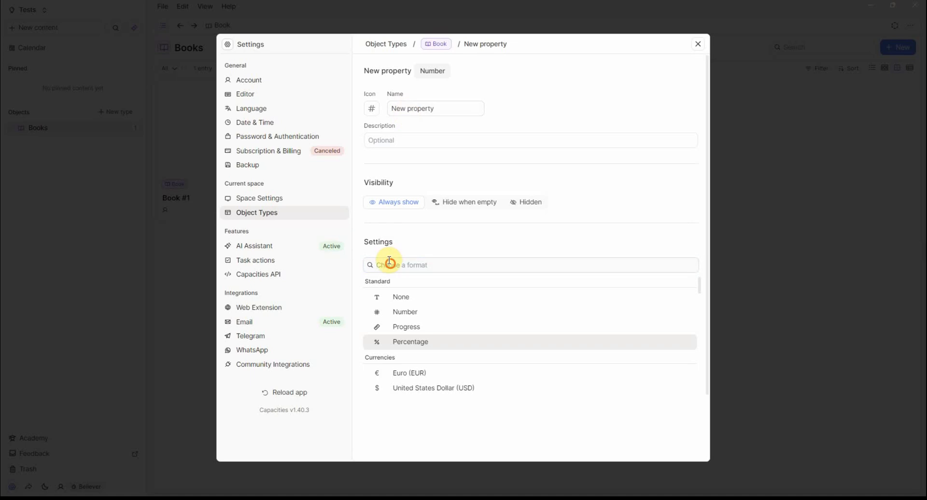
{"action": "left_click", "coordinate": [406, 312]}
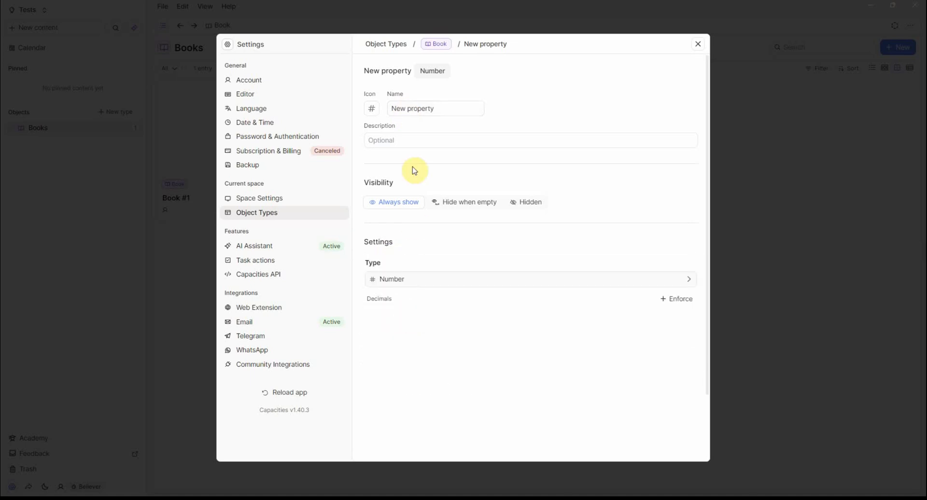
{"action": "double_click", "coordinate": [425, 108]}
{"action": "key", "text": "ctrl+a"}
{"action": "type", "text": "Year"}
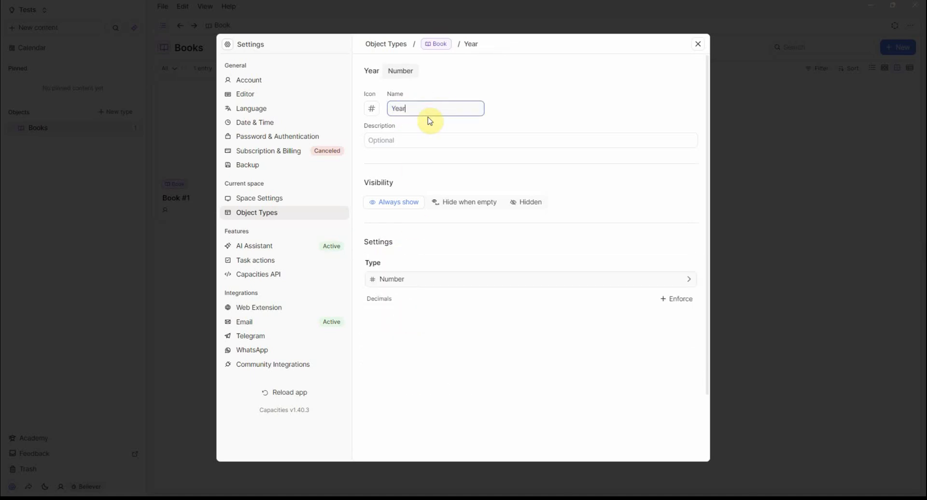
{"action": "left_click", "coordinate": [438, 44]}
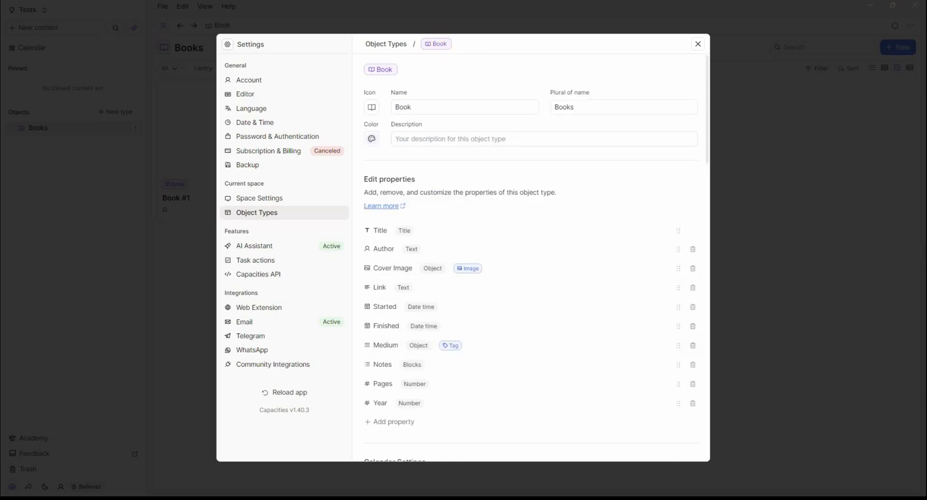
Add a Checkbox property named Read to the Book object type.
{"action": "left_click", "coordinate": [401, 423]}
{"action": "type", "text": "chec"}
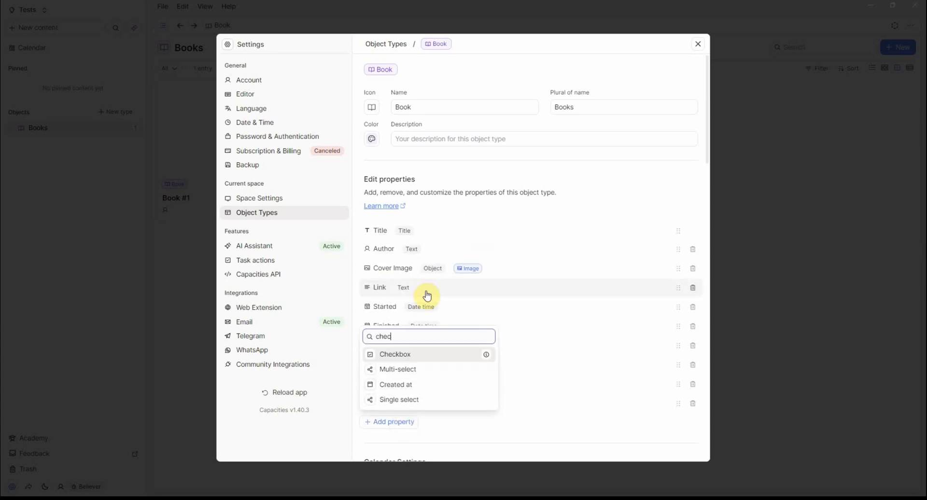
{"action": "left_click", "coordinate": [442, 356]}
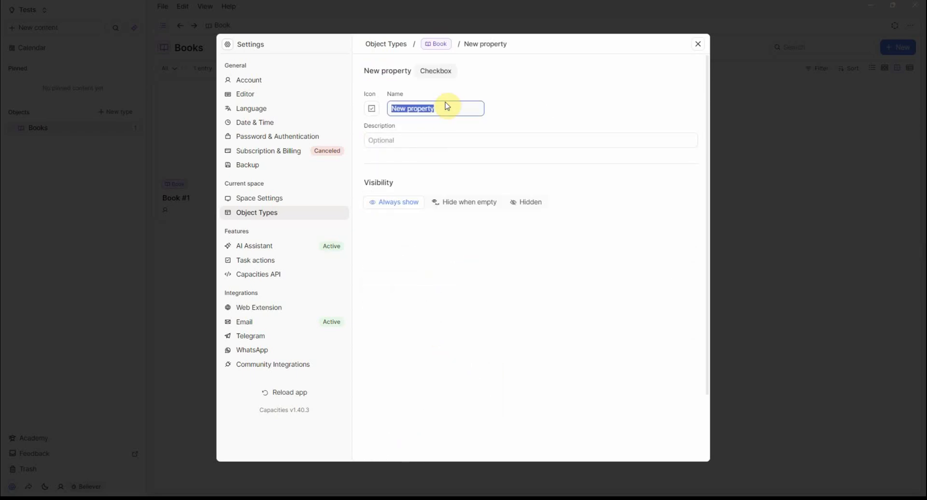
{"action": "type", "text": "R"}
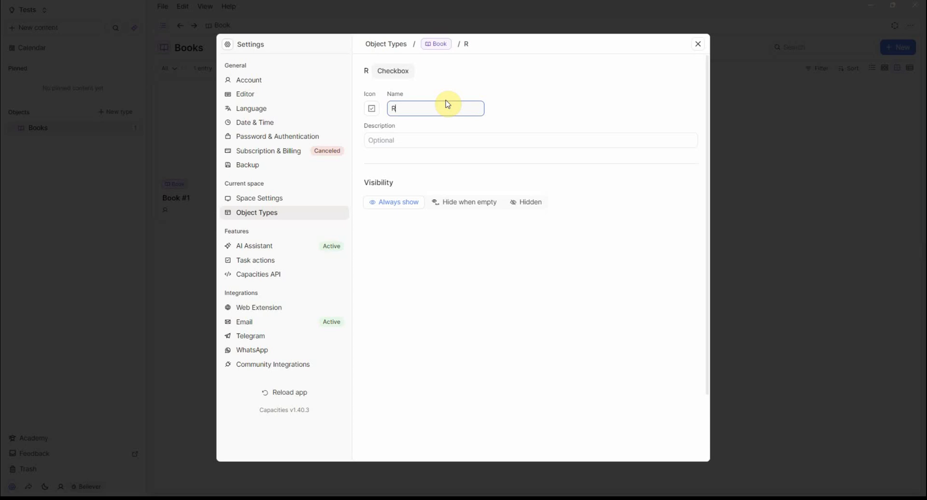
{"action": "type", "text": "ead"}
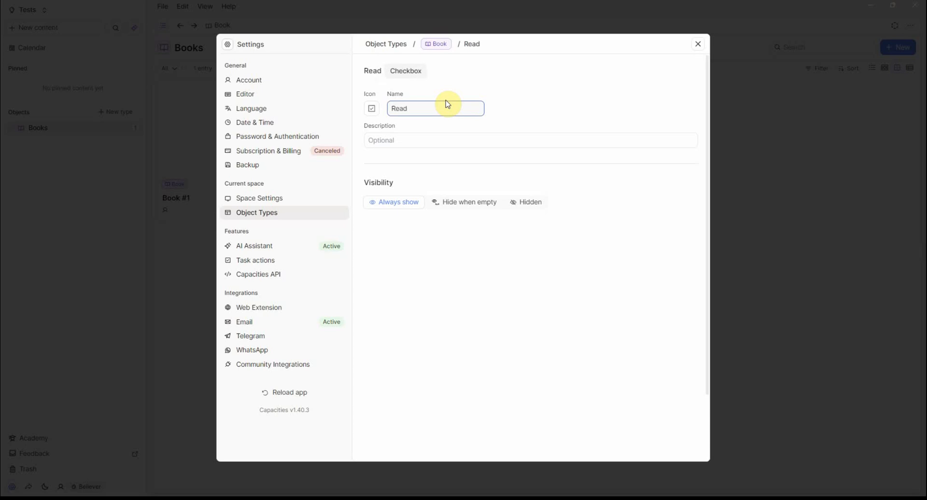
{"action": "left_click", "coordinate": [449, 44]}
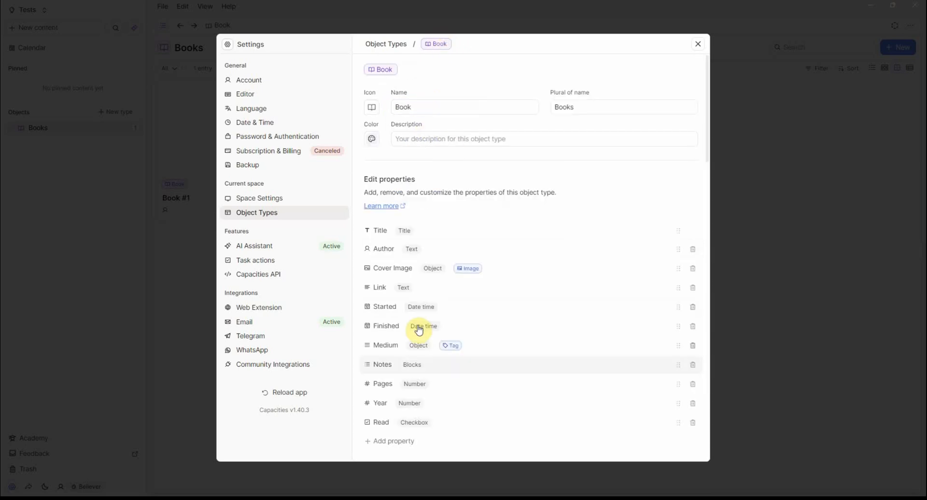
Add a Text property named AI Summary to the Book object type.
{"action": "left_click", "coordinate": [400, 442]}
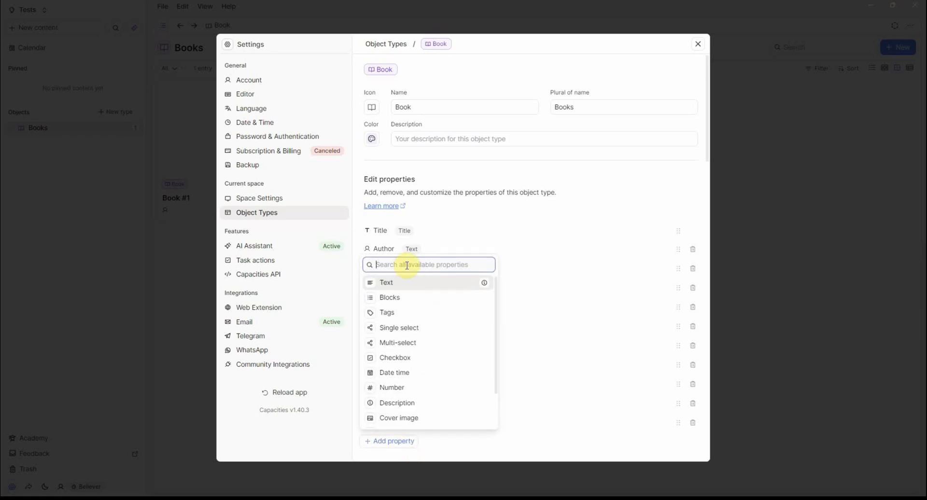
{"action": "type", "text": "ai"}
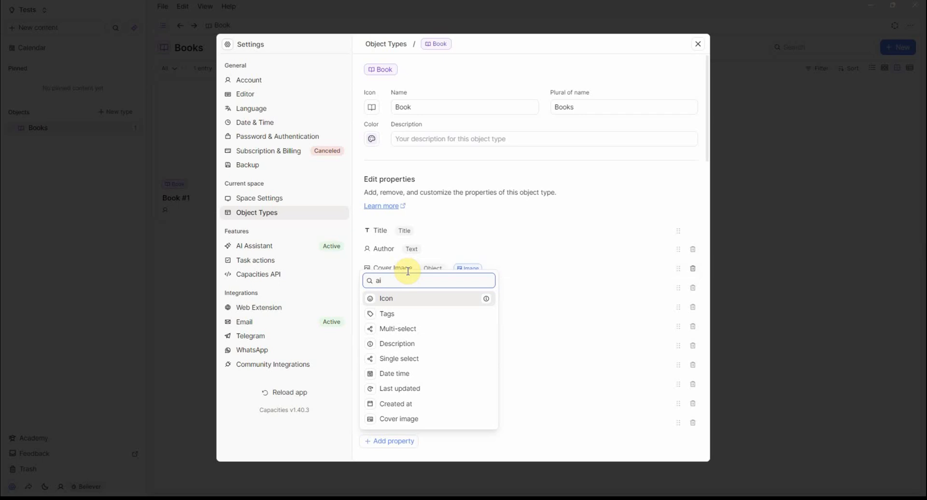
{"action": "key", "text": "BackSpace"}
{"action": "key", "text": "BackSpace"}
{"action": "type", "text": "tex"}
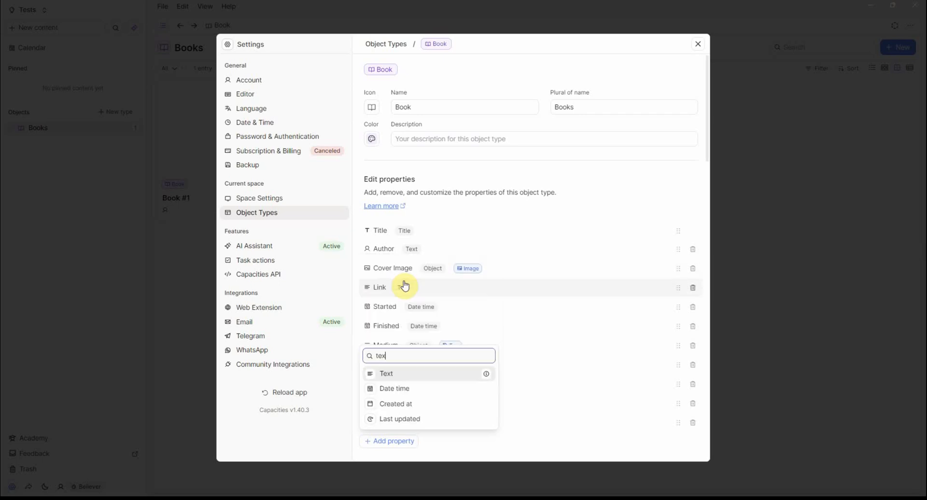
{"action": "left_click", "coordinate": [404, 376]}
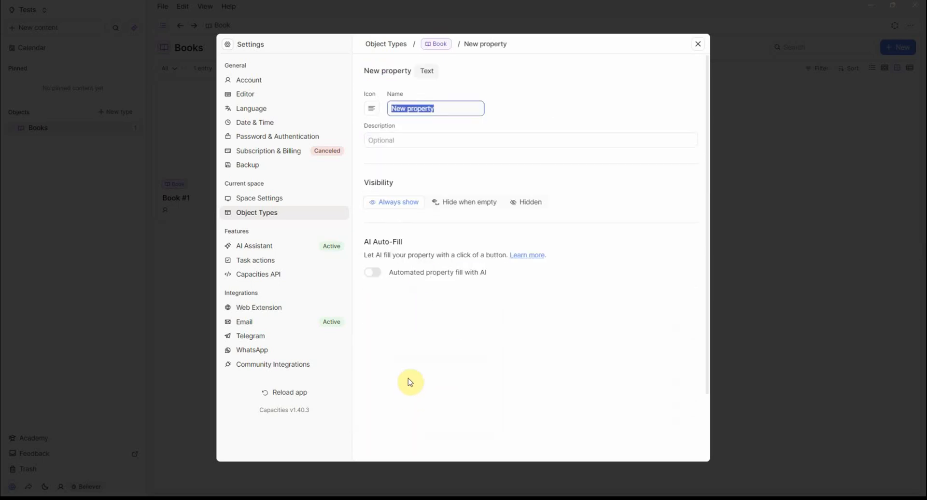
{"action": "type", "text": "S"}
{"action": "key", "text": "BackSpace"}
{"action": "type", "text": "AI Summary"}
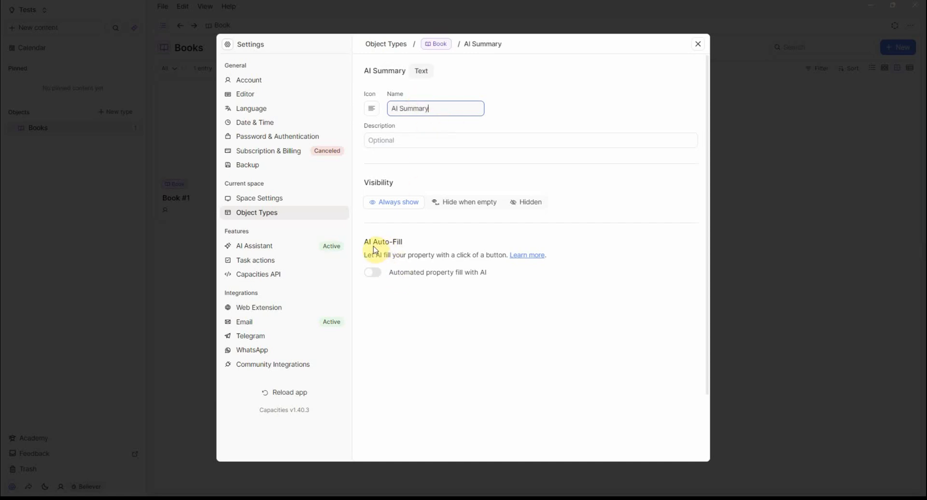
Enable AI auto-fill for AI Summary, keeping only the additional instruction "Keep your answer concise and don't make things up.".
{"action": "left_click", "coordinate": [373, 273]}
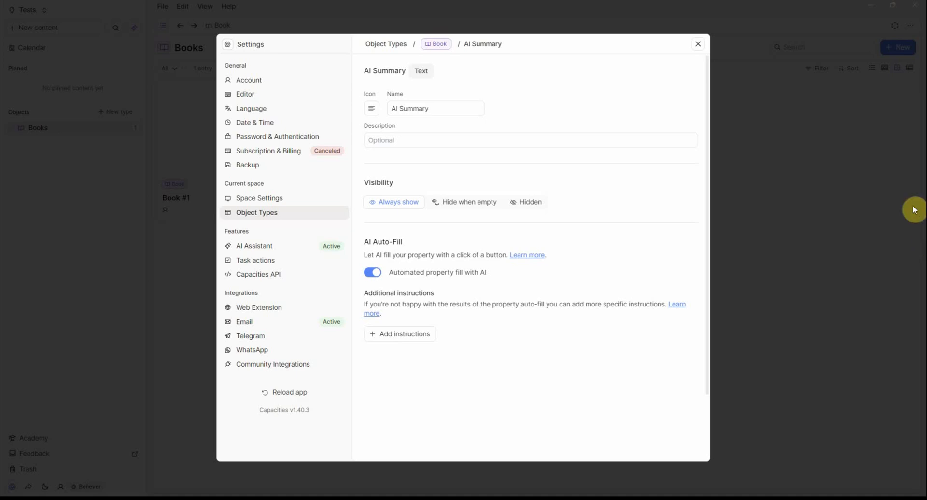
{"action": "left_click", "coordinate": [416, 333]}
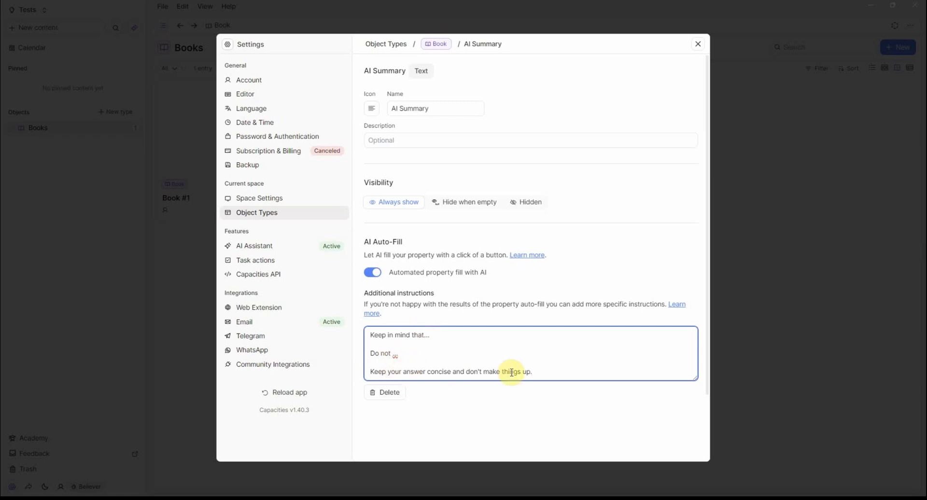
{"action": "left_click_drag", "start_coordinate": [424, 358], "coordinate": [367, 329]}
{"action": "key", "text": "Delete"}
{"action": "key", "text": "Delete"}
{"action": "left_click", "coordinate": [547, 351]}
{"action": "left_click", "coordinate": [530, 412]}
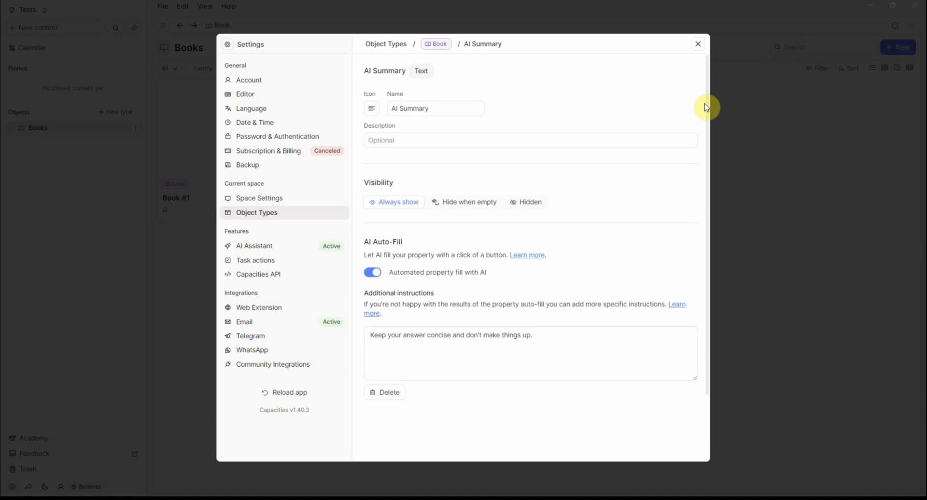
{"action": "left_click", "coordinate": [436, 44]}
Customize the Book card view by removing Object type and adding AI Summary to the selected properties.
{"action": "scroll", "coordinate": [498, 256], "scroll_direction": "down", "scroll_amount": 1}
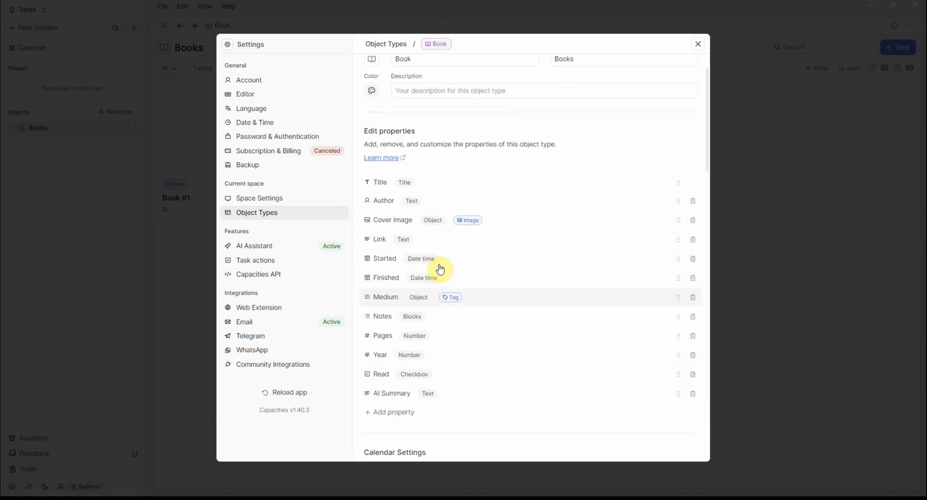
{"action": "scroll", "coordinate": [468, 314], "scroll_direction": "down", "scroll_amount": 1}
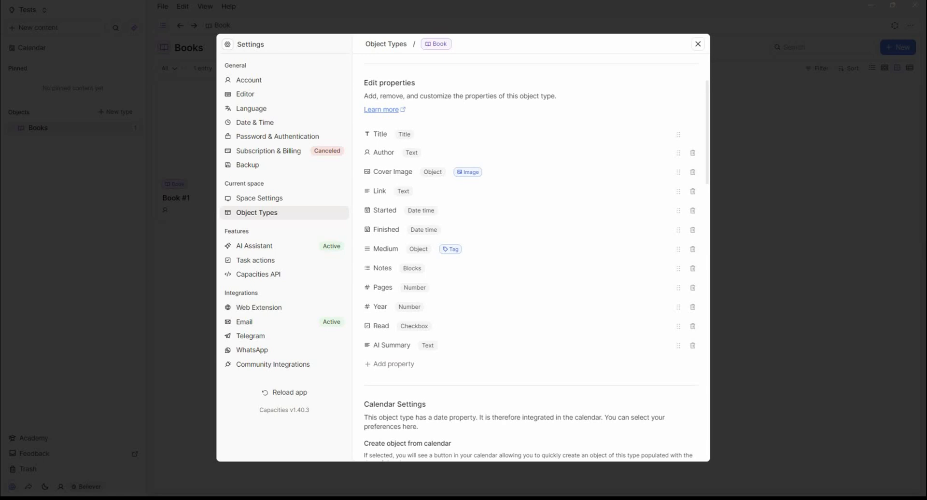
{"action": "scroll", "coordinate": [647, 263], "scroll_direction": "down", "scroll_amount": 15}
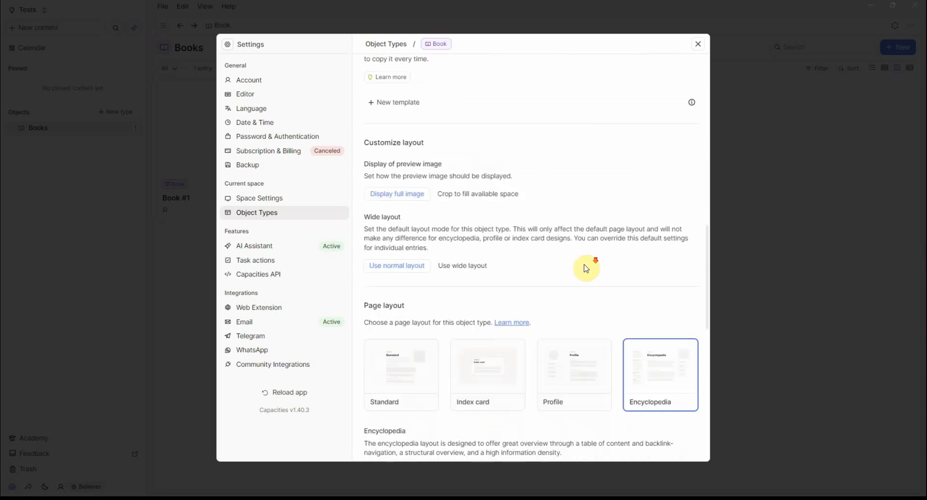
{"action": "scroll", "coordinate": [524, 272], "scroll_direction": "down", "scroll_amount": 3}
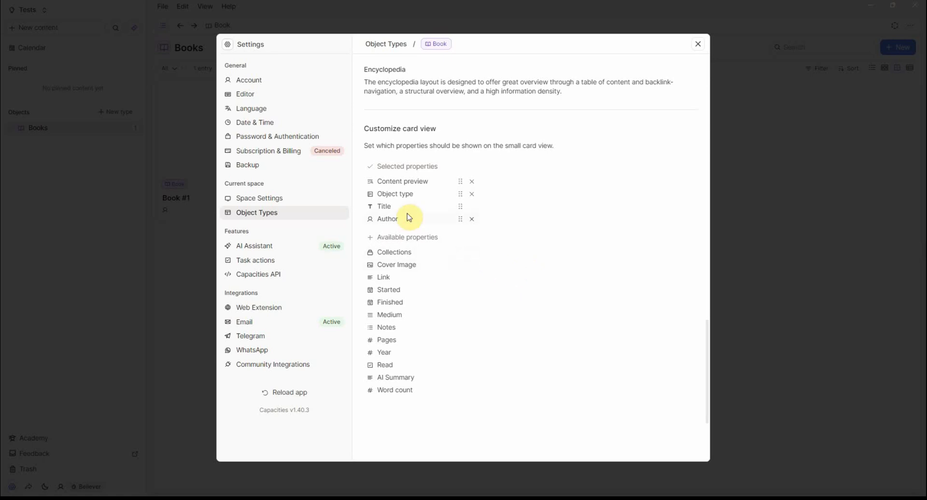
{"action": "left_click", "coordinate": [473, 194]}
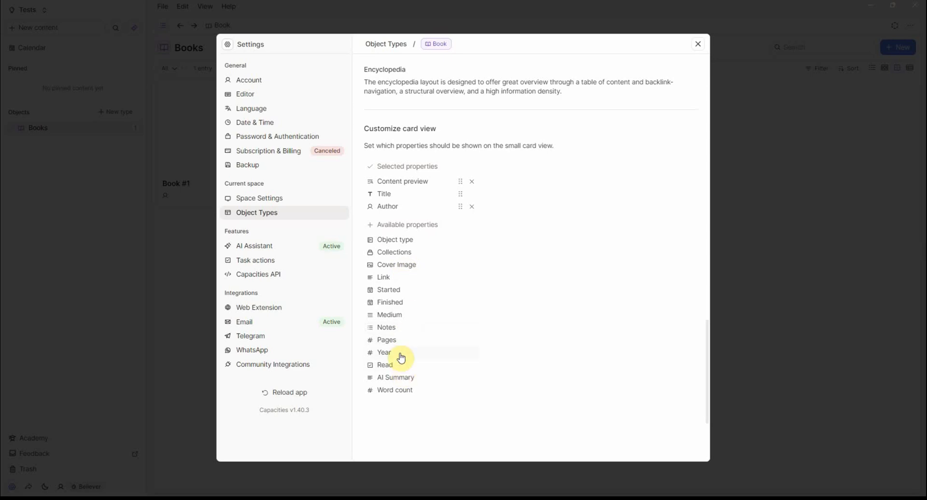
{"action": "left_click", "coordinate": [405, 377]}
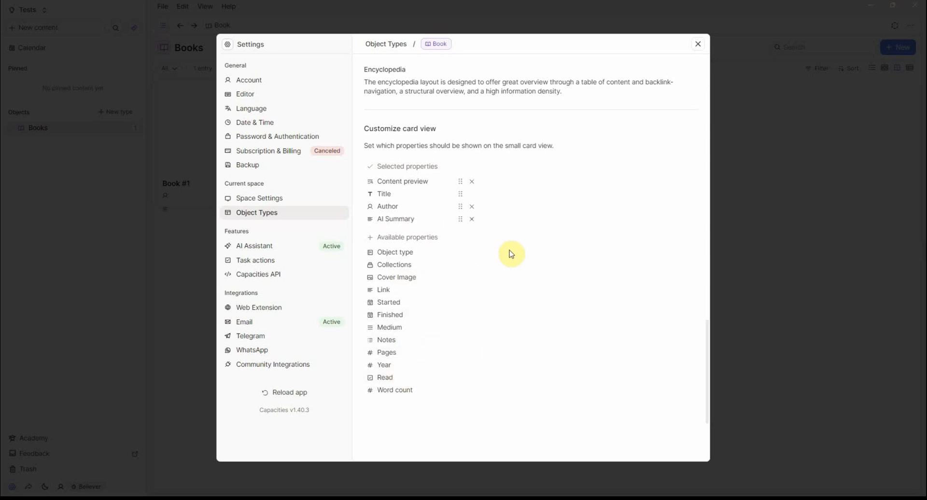
Review the Book type's page layout options and property list, and close the settings.
{"action": "scroll", "coordinate": [534, 241], "scroll_direction": "up", "scroll_amount": 5}
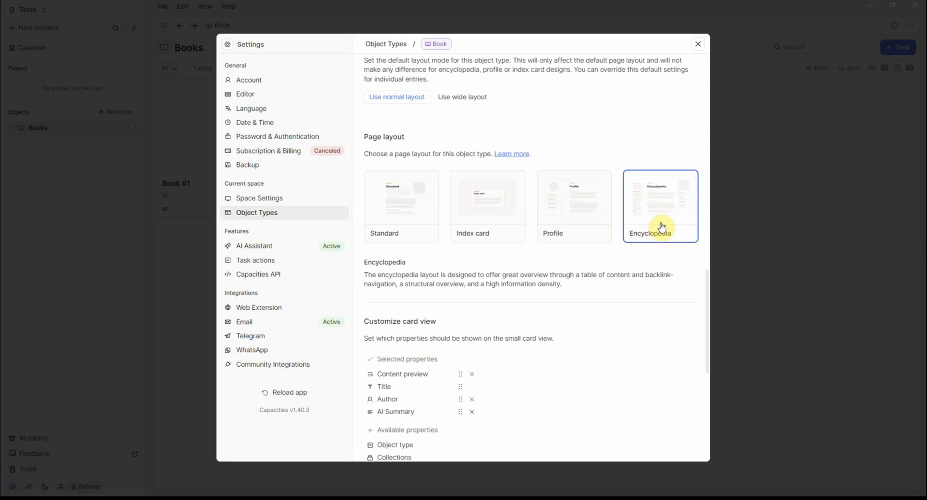
{"action": "scroll", "coordinate": [573, 248], "scroll_direction": "up", "scroll_amount": 4}
{"action": "scroll", "coordinate": [446, 326], "scroll_direction": "down", "scroll_amount": 3}
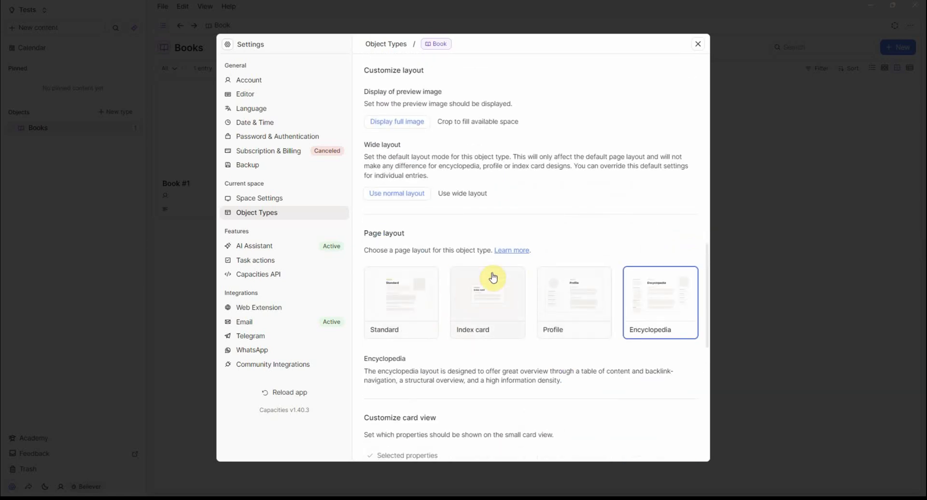
{"action": "scroll", "coordinate": [495, 275], "scroll_direction": "up", "scroll_amount": 1}
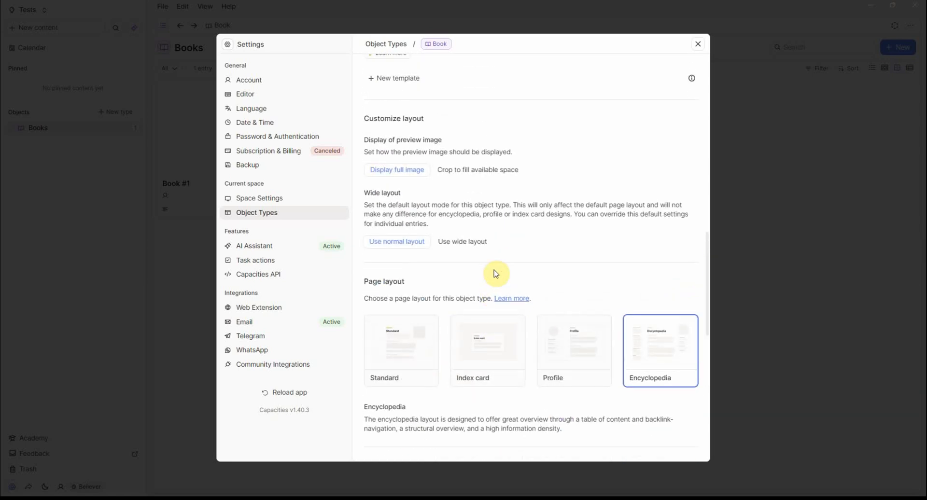
{"action": "scroll", "coordinate": [496, 273], "scroll_direction": "up", "scroll_amount": 9}
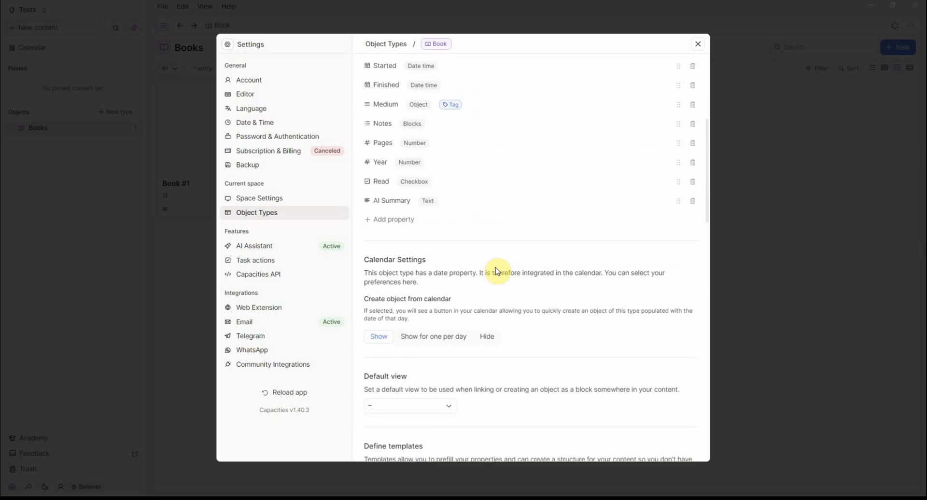
{"action": "scroll", "coordinate": [496, 272], "scroll_direction": "up", "scroll_amount": 5}
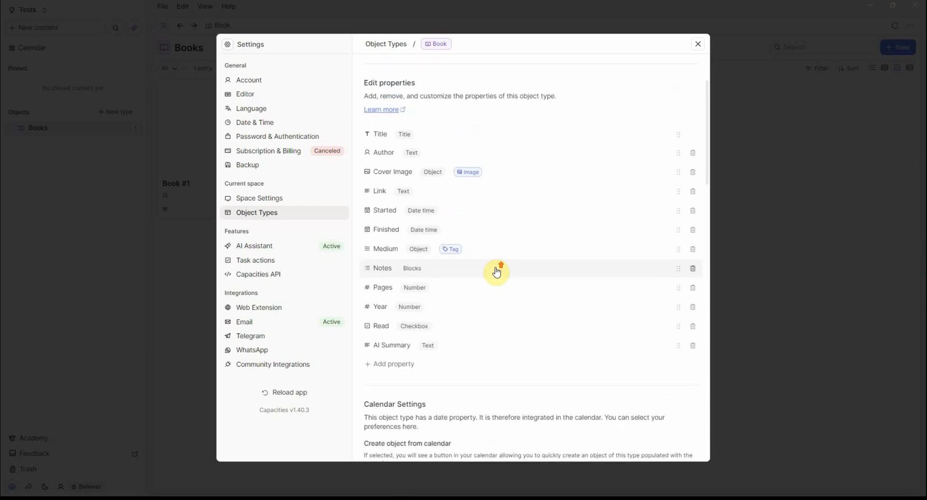
{"action": "left_click", "coordinate": [770, 211]}
Delete the Book #1 entry permanently and create a new blank book.
{"action": "left_click", "coordinate": [298, 89]}
{"action": "left_click", "coordinate": [225, 246]}
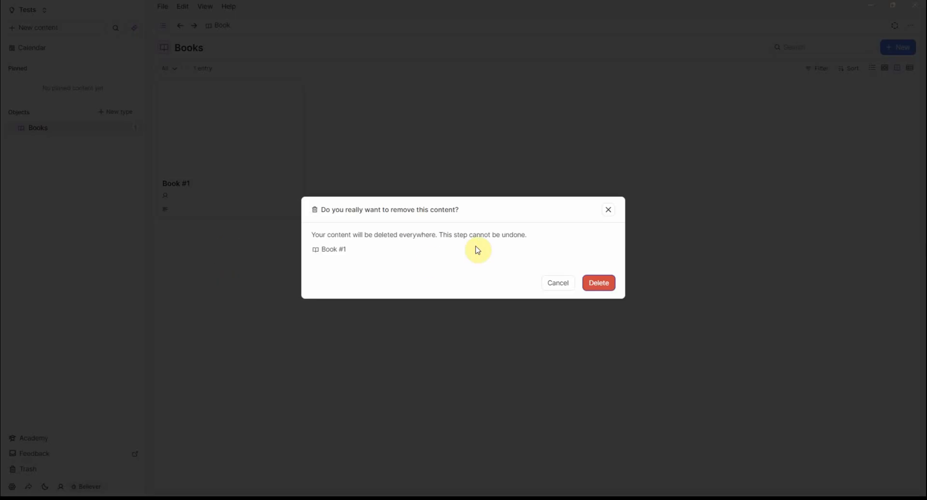
{"action": "left_click", "coordinate": [594, 281]}
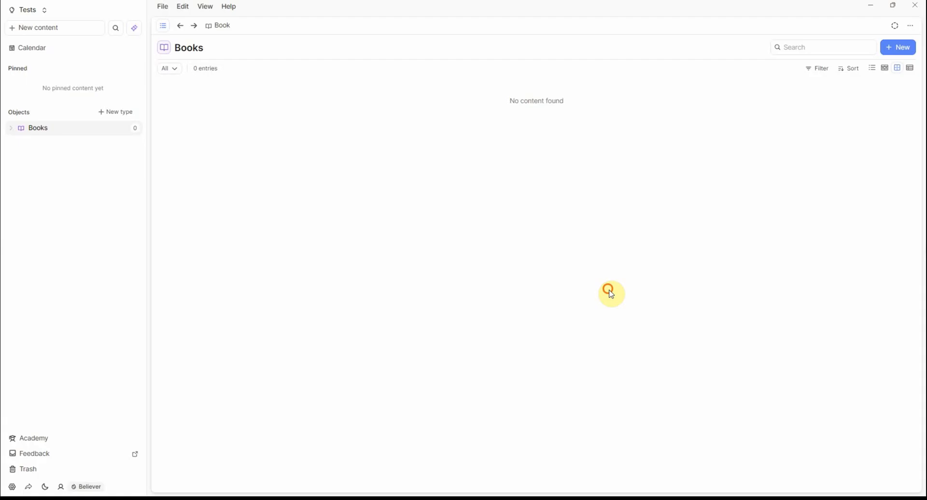
{"action": "left_click", "coordinate": [894, 48]}
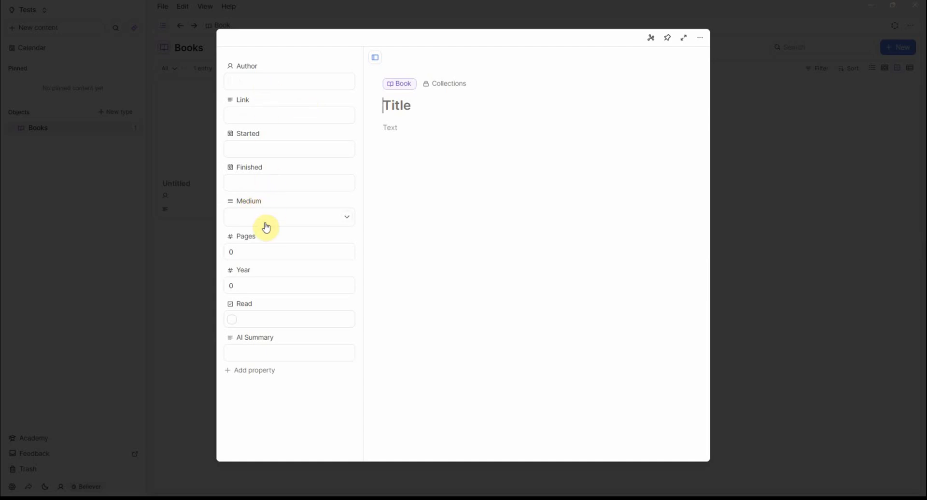
{"action": "left_click", "coordinate": [220, 199]}
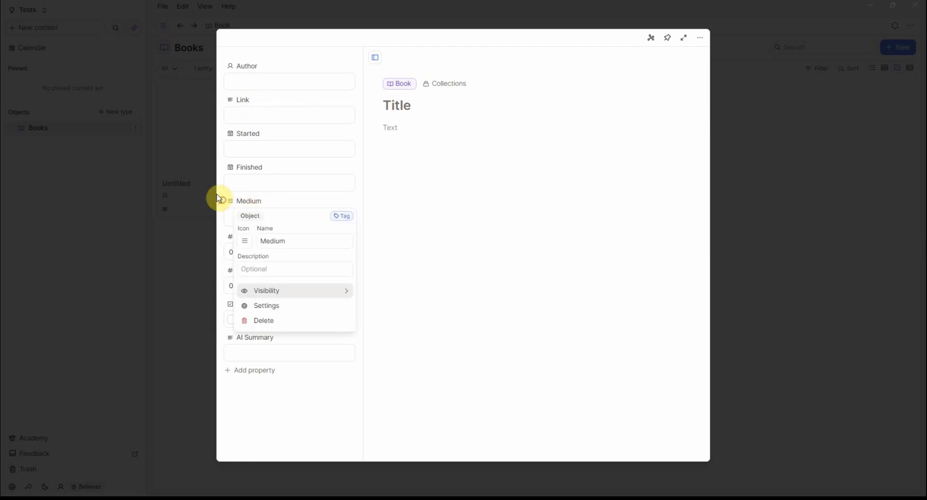
{"action": "left_click", "coordinate": [298, 321]}
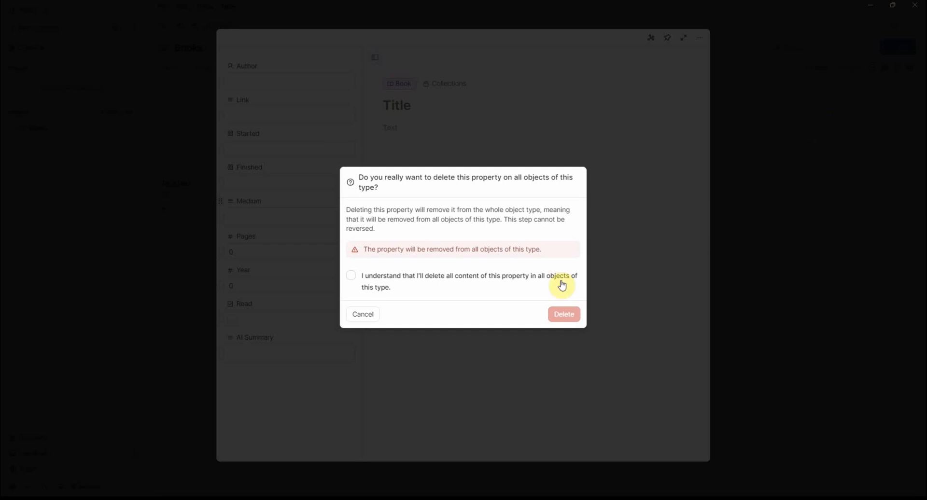
{"action": "left_click", "coordinate": [373, 315]}
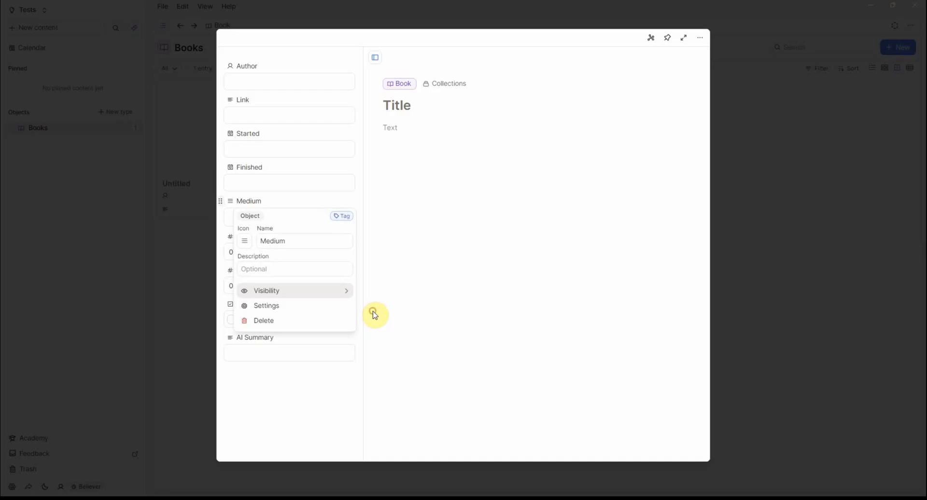
{"action": "left_click", "coordinate": [754, 241]}
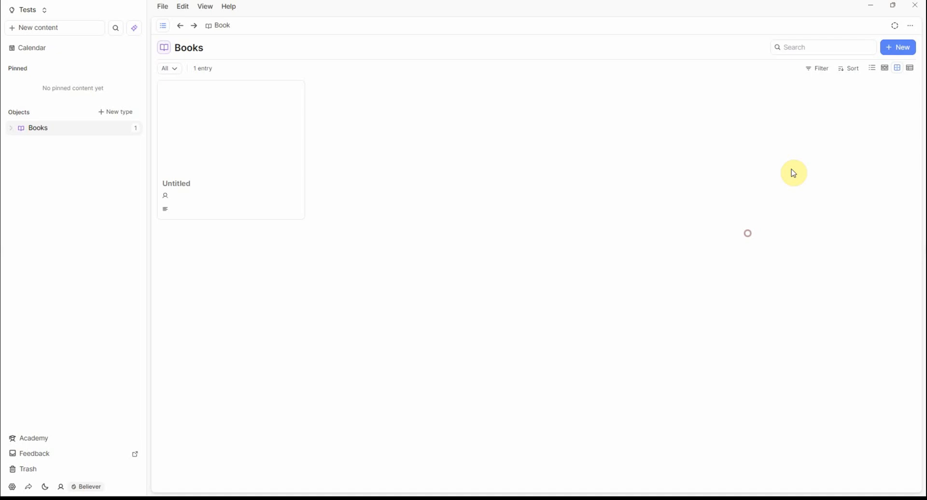
Review the property list in the Book object type's settings and close the settings.
{"action": "left_click", "coordinate": [910, 26]}
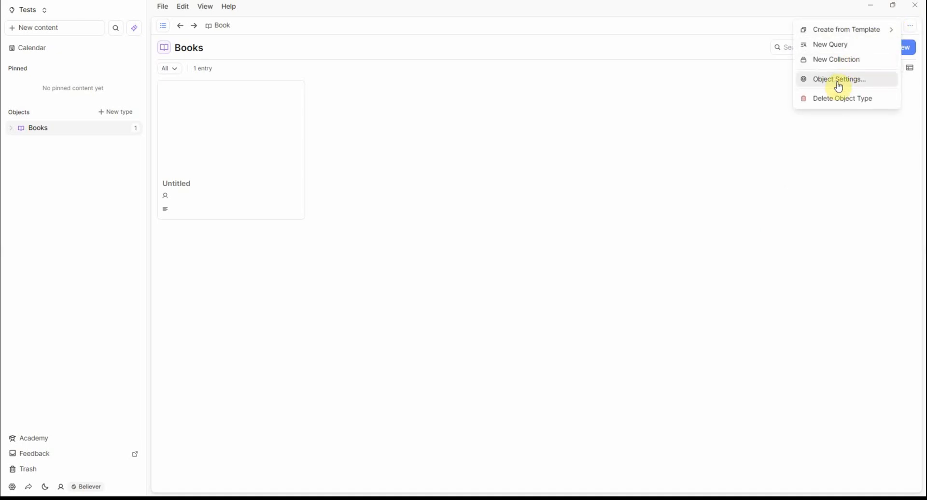
{"action": "left_click", "coordinate": [839, 81]}
{"action": "scroll", "coordinate": [422, 326], "scroll_direction": "down", "scroll_amount": 3}
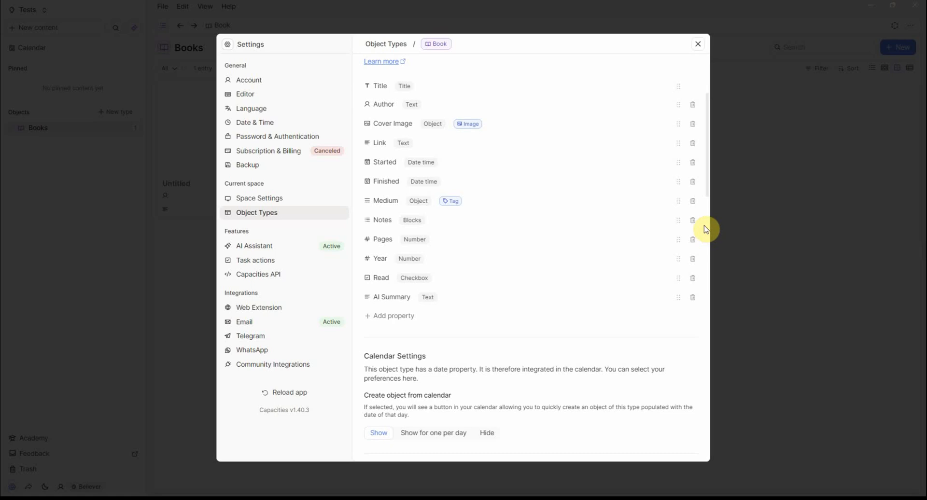
{"action": "left_click", "coordinate": [746, 213]}
Open the untitled book and enter John Grisham as its author and "A Pianted House" as its title.
{"action": "left_click", "coordinate": [282, 147]}
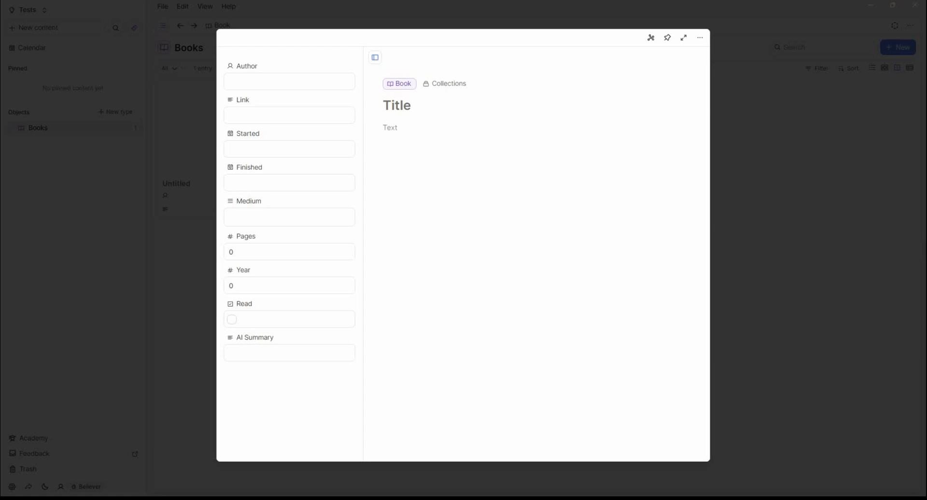
{"action": "left_click", "coordinate": [280, 80]}
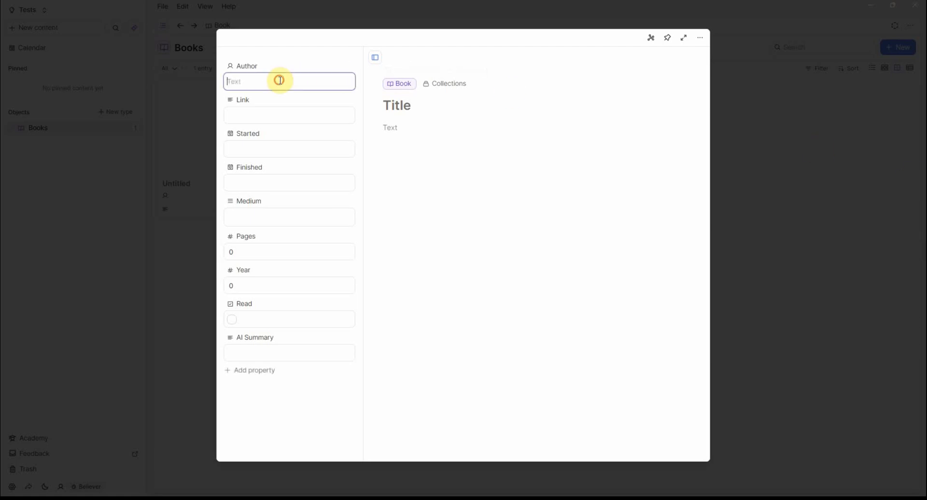
{"action": "type", "text": "John Grisham"}
{"action": "left_click", "coordinate": [453, 109]}
{"action": "type", "text": "A Piant"}
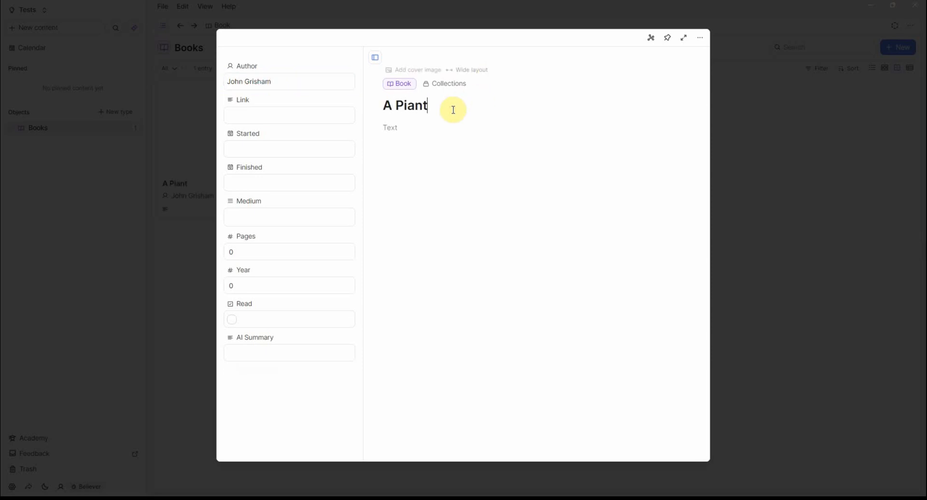
{"action": "type", "text": "ed House"}
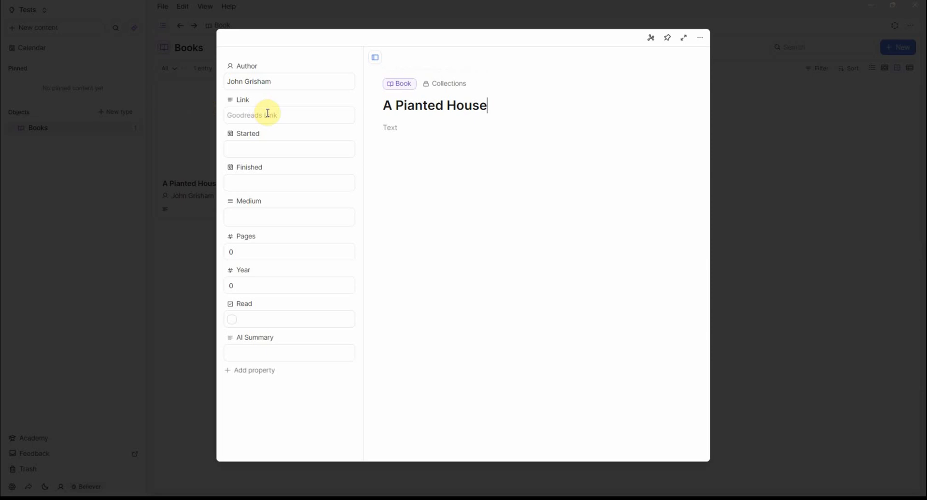
Set the book's Started date to "last week" (2024-08-10).
{"action": "left_click", "coordinate": [262, 151]}
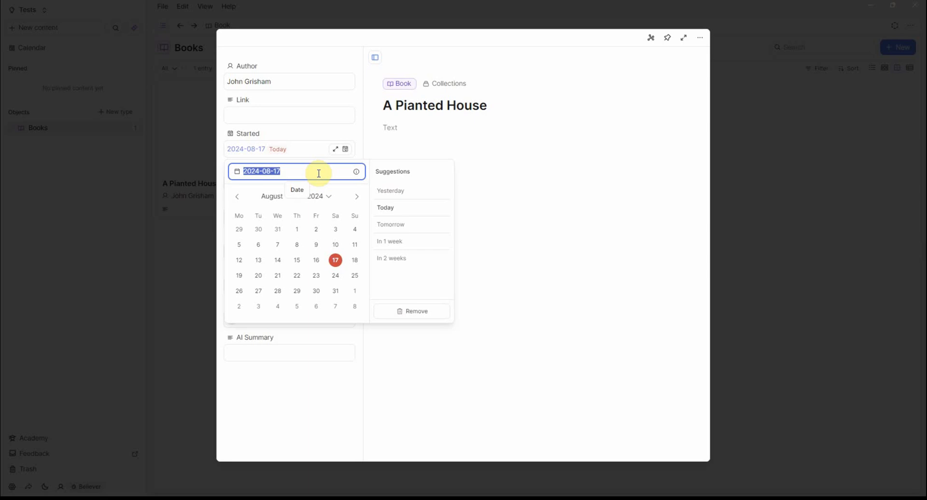
{"action": "type", "text": "last week"}
{"action": "key", "text": "Return"}
{"action": "left_click", "coordinate": [653, 331]}
Set the Finished date with the relative date "next week", and change it to "next sunday" (2024-08-25).
{"action": "left_click", "coordinate": [260, 187]}
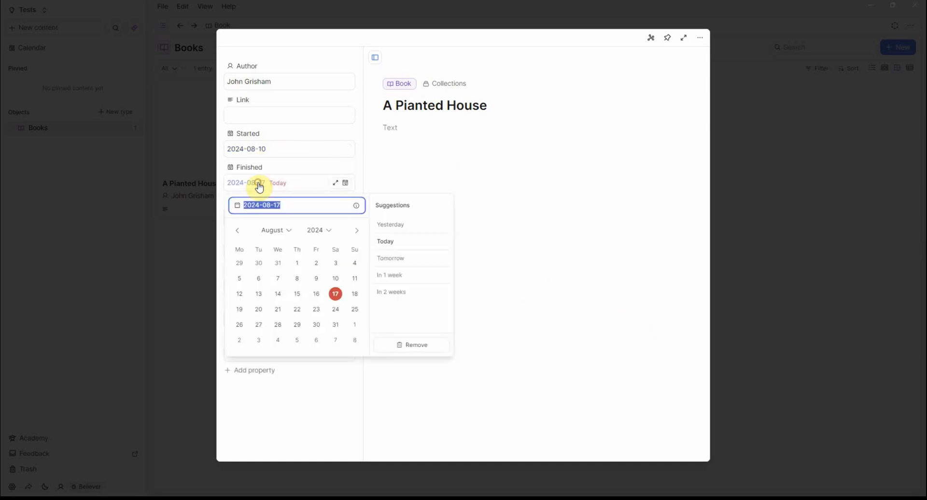
{"action": "type", "text": "next week"}
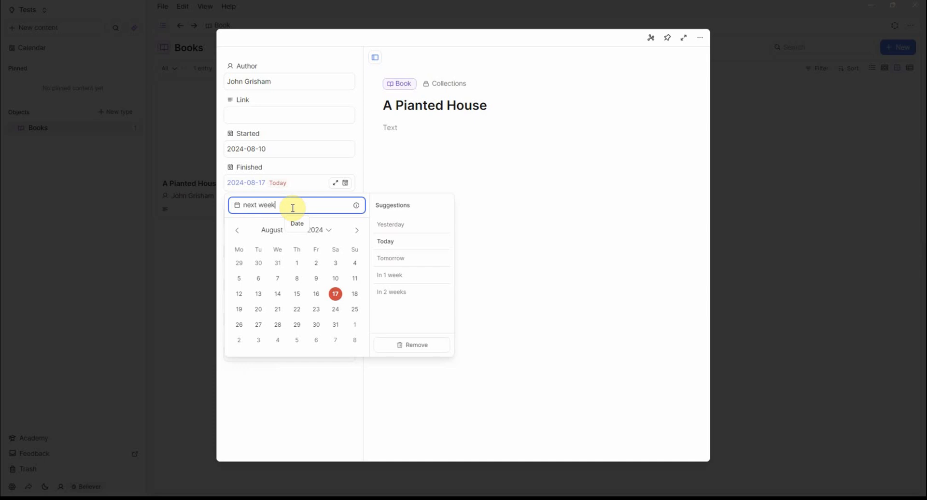
{"action": "key", "text": "Return"}
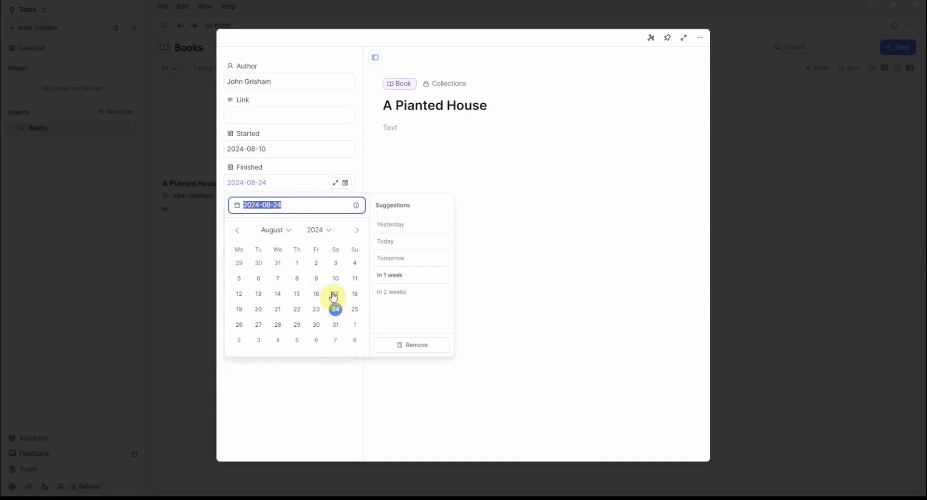
{"action": "type", "text": "ne"}
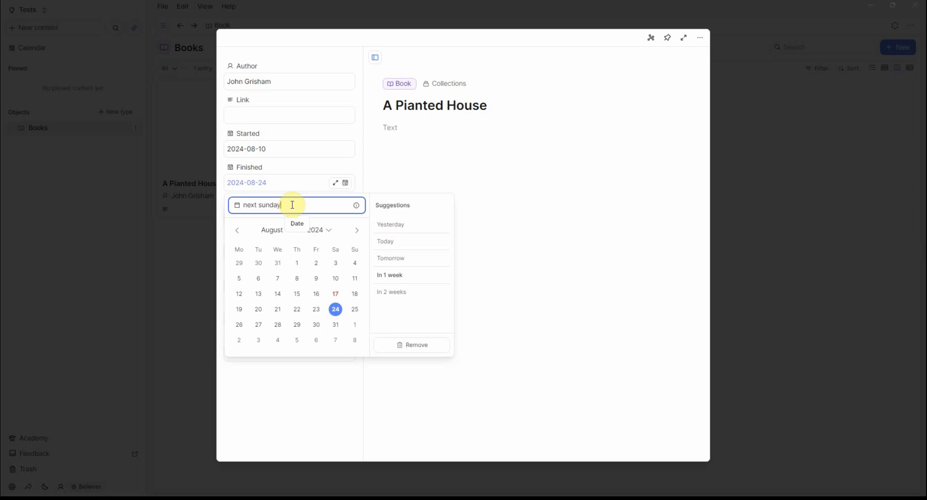
{"action": "type", "text": "xt sunday"}
{"action": "key", "text": "Return"}
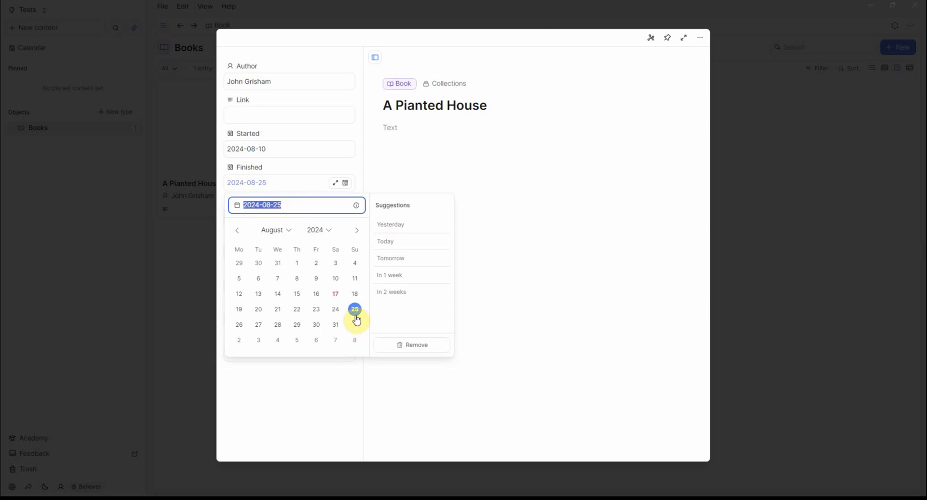
Try "this sunday" as the Finished date, and set it back to next Sunday, 2024-08-25.
{"action": "type", "text": "this sunday"}
{"action": "key", "text": "Return"}
{"action": "type", "text": "next sun"}
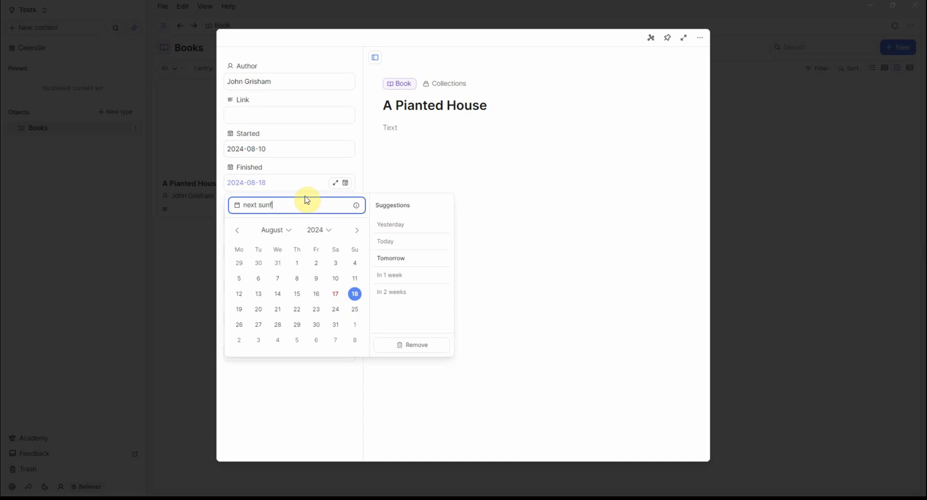
{"action": "type", "text": "f"}
{"action": "key", "text": "Return"}
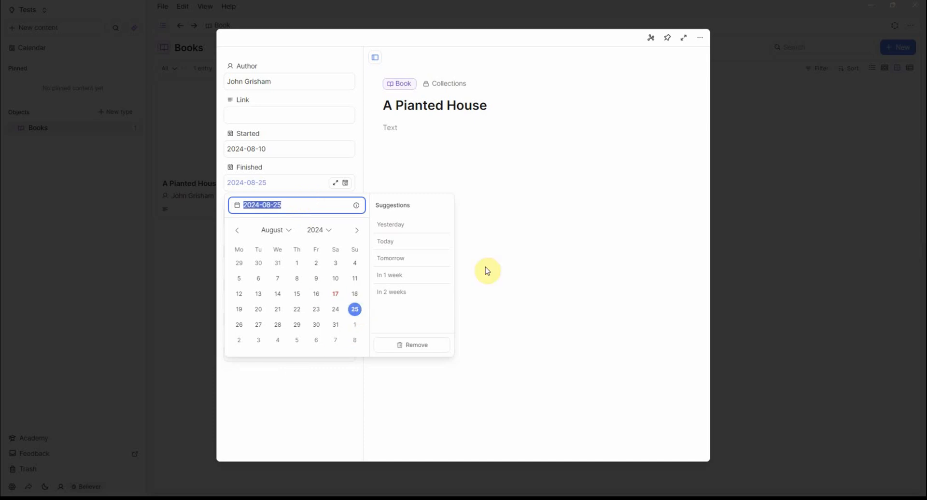
{"action": "left_click", "coordinate": [544, 255]}
Leave Medium empty, set Pages to 384 and Year to 2023, and mark the book as Read.
{"action": "left_click", "coordinate": [274, 218]}
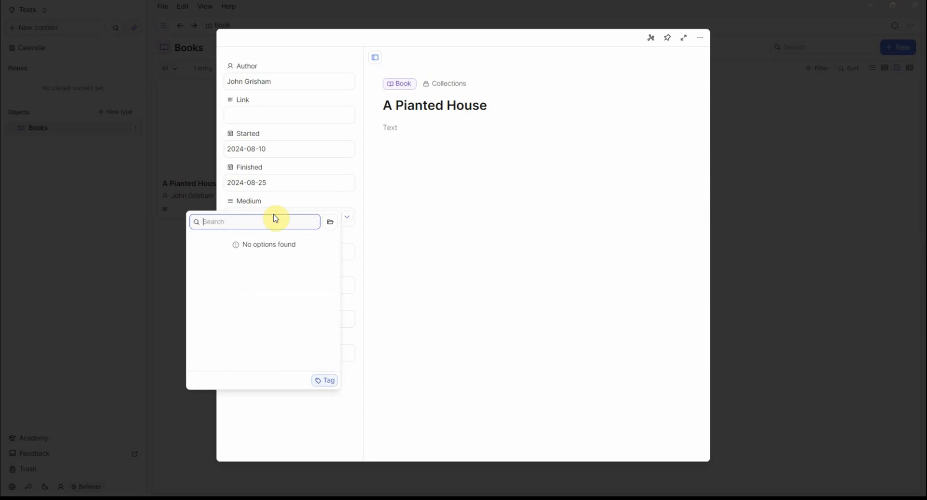
{"action": "left_click", "coordinate": [469, 236]}
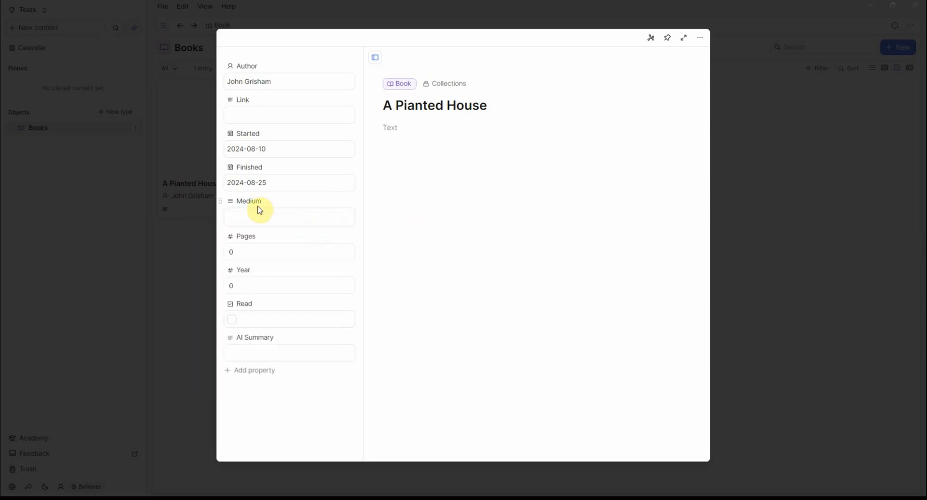
{"action": "left_click", "coordinate": [243, 253]}
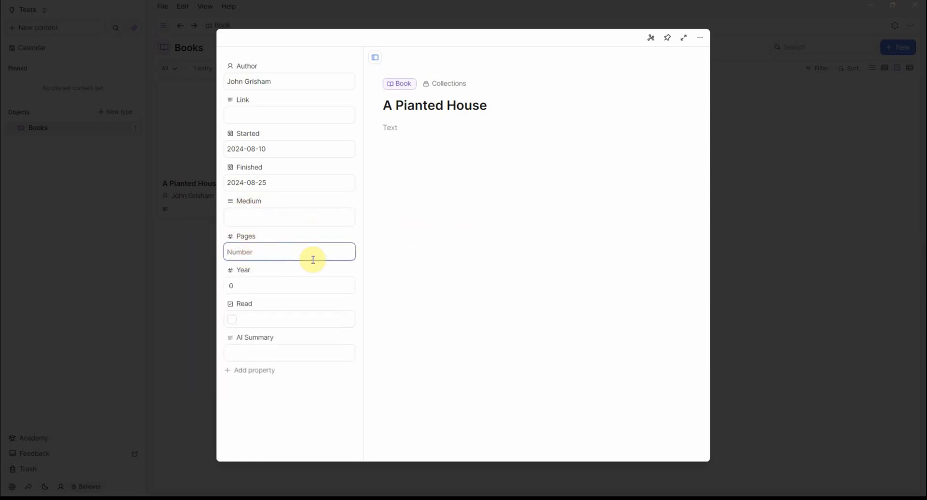
{"action": "type", "text": "384"}
{"action": "left_click", "coordinate": [283, 285]}
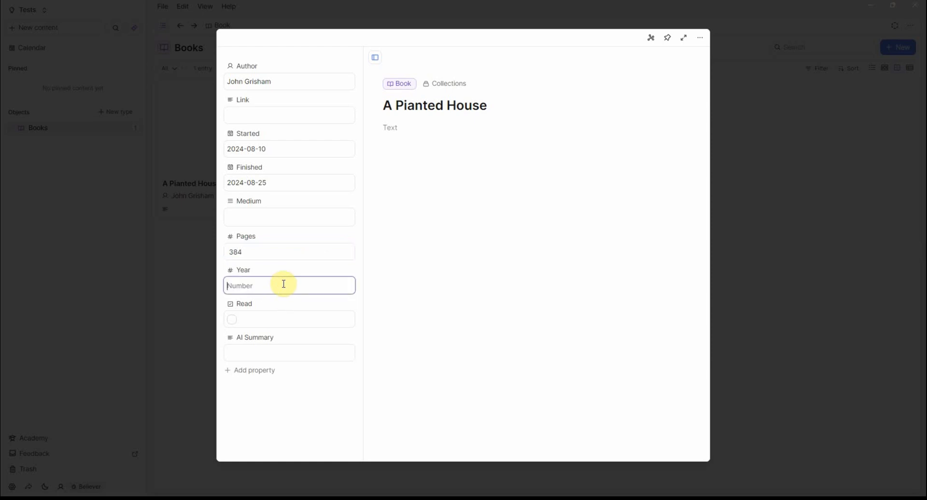
{"action": "type", "text": "2023"}
{"action": "left_click", "coordinate": [232, 320]}
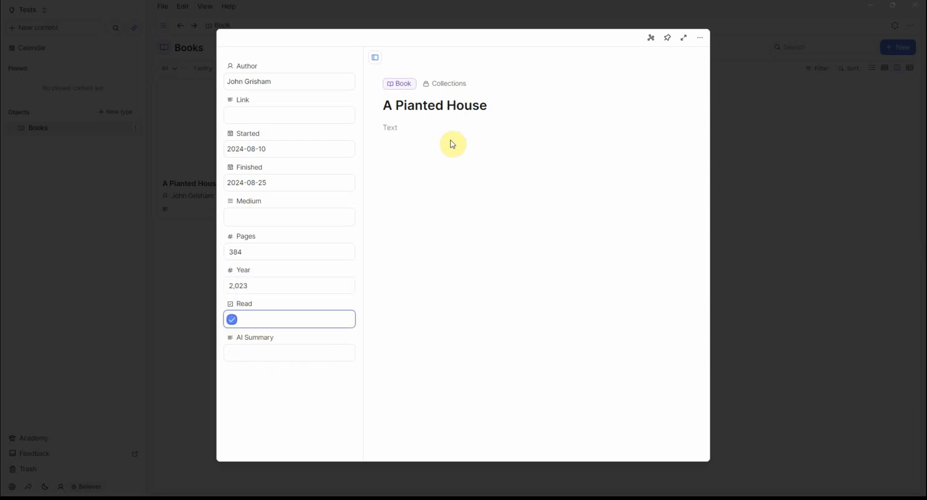
{"action": "left_click", "coordinate": [420, 126]}
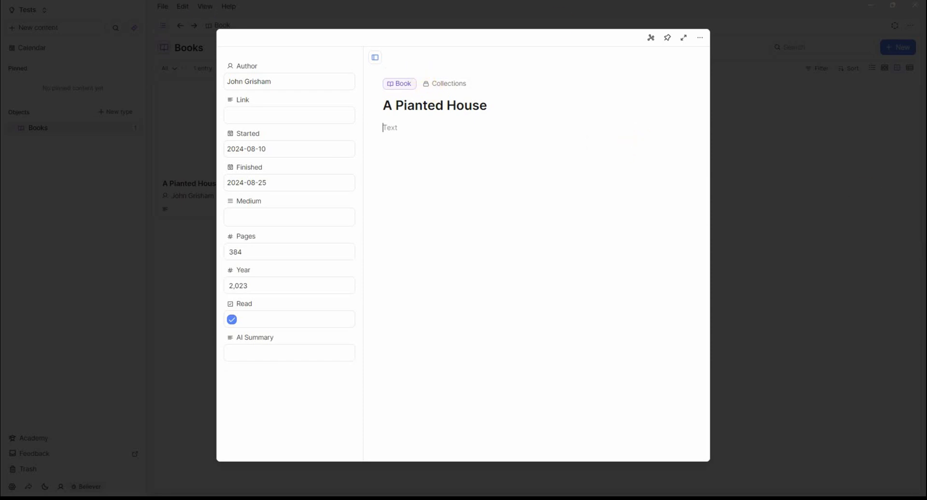
Switch to the Edge browser and open the Goodreads website in a new tab.
{"action": "key", "text": "alt+Tab"}
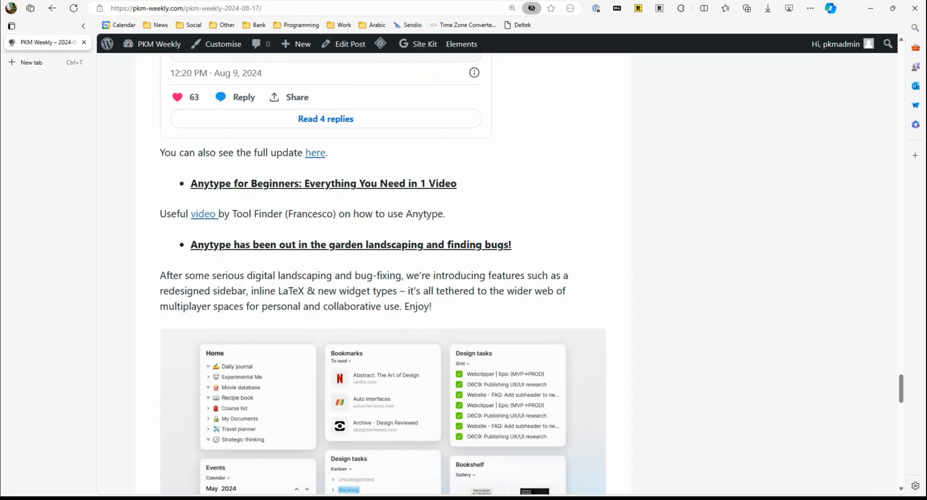
{"action": "left_click", "coordinate": [351, 6]}
{"action": "key", "text": "ctrl+t"}
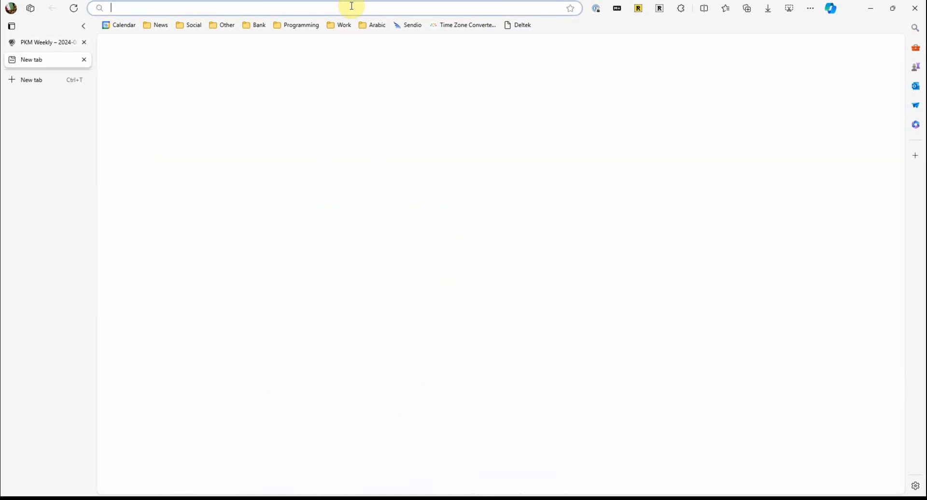
{"action": "type", "text": "goodre"}
{"action": "key", "text": "Return"}
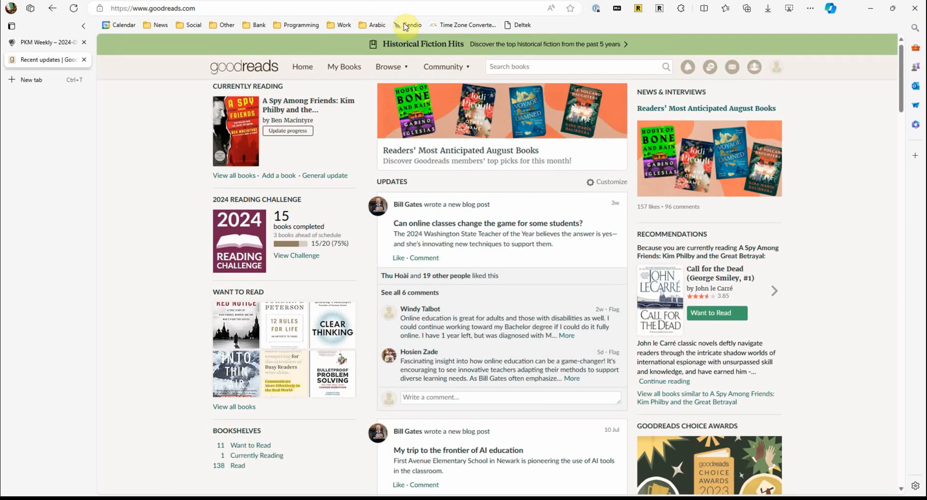
Search Goodreads for "a painted house" and open the John Grisham novel's page.
{"action": "left_click", "coordinate": [515, 67]}
{"action": "type", "text": "a painted house"}
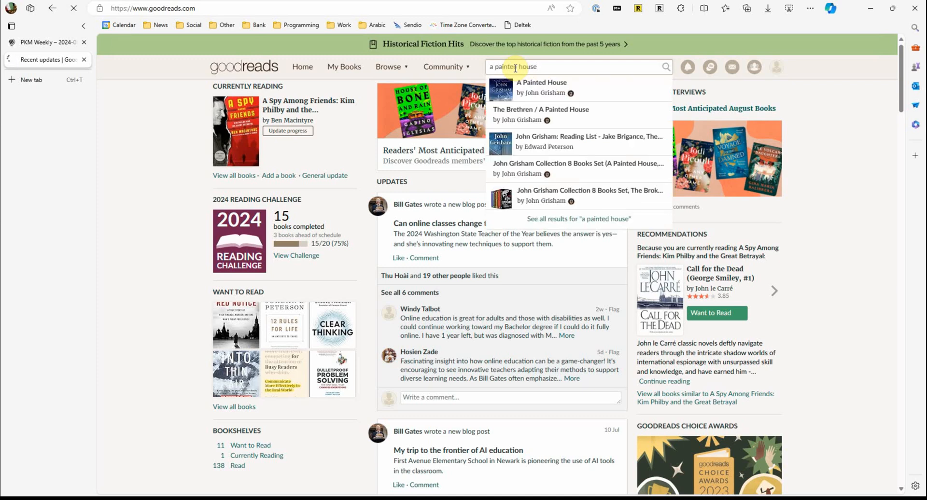
{"action": "key", "text": "Return"}
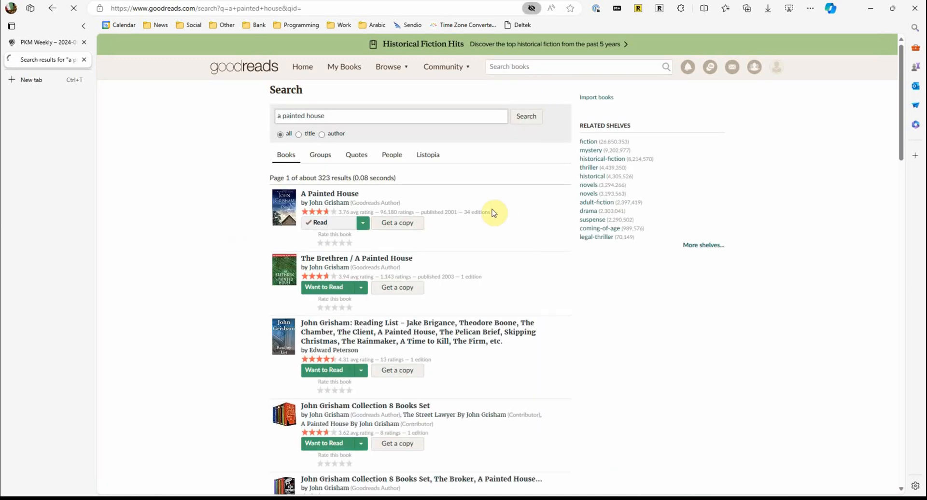
{"action": "left_click", "coordinate": [328, 195]}
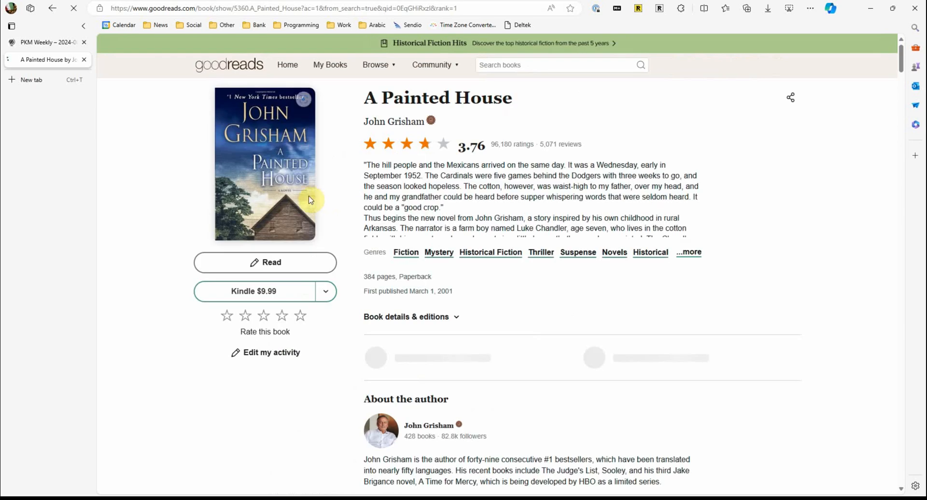
Copy the cover image's link from the Goodreads page and add it as the book's cover image in Capacities.
{"action": "right_click", "coordinate": [269, 167]}
{"action": "left_click", "coordinate": [302, 221]}
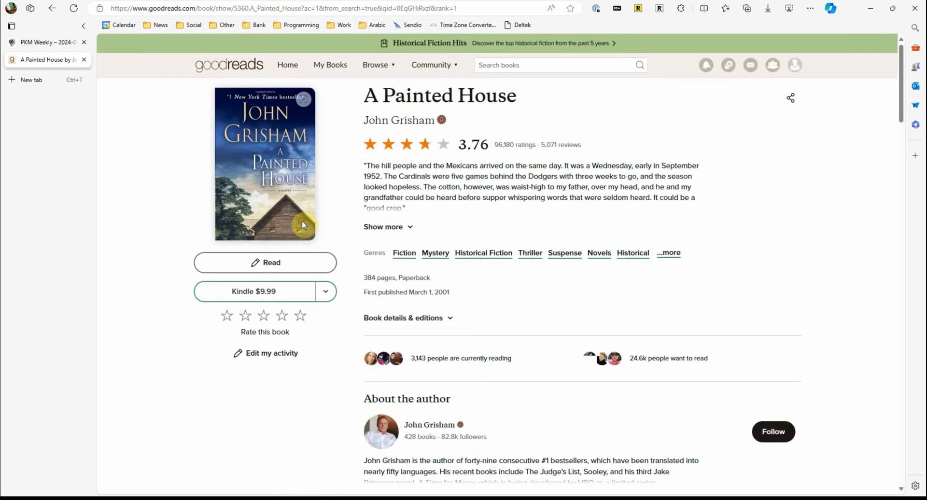
{"action": "left_click", "coordinate": [425, 497]}
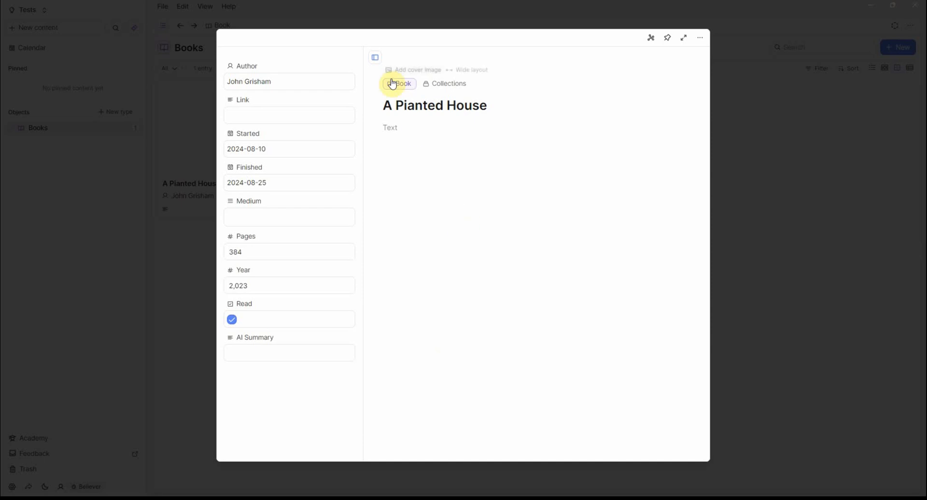
{"action": "left_click", "coordinate": [424, 72]}
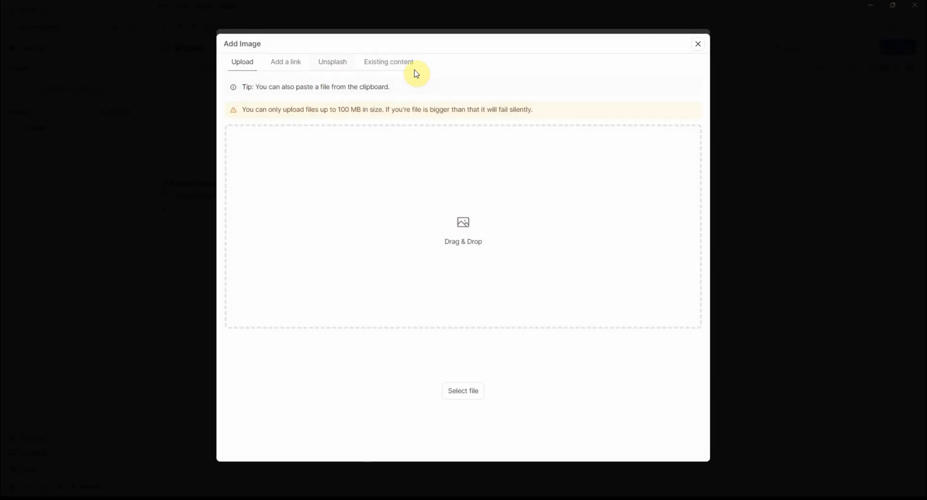
{"action": "left_click", "coordinate": [285, 62]}
{"action": "left_click", "coordinate": [305, 107]}
{"action": "key", "text": "ctrl+v"}
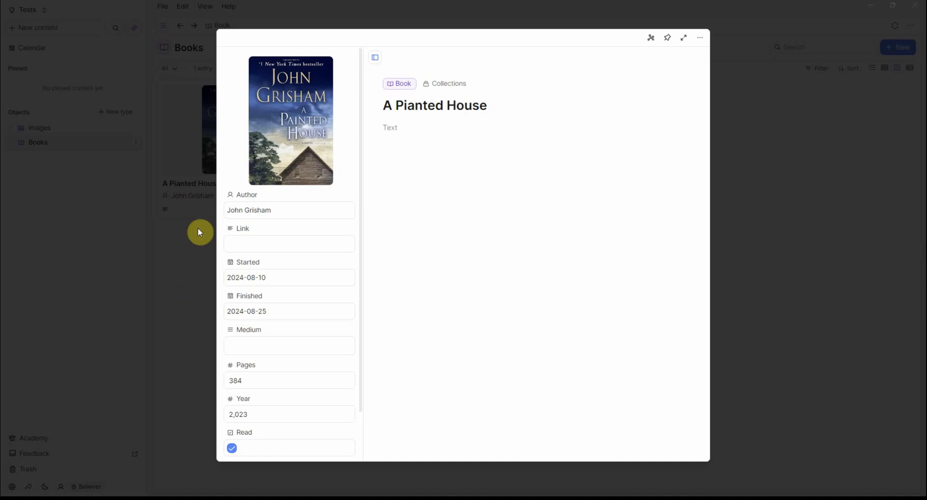
Copy the Goodreads page address of A Painted House and paste it into the book's Link property in Capacities.
{"action": "mouse_move", "coordinate": [304, 497]}
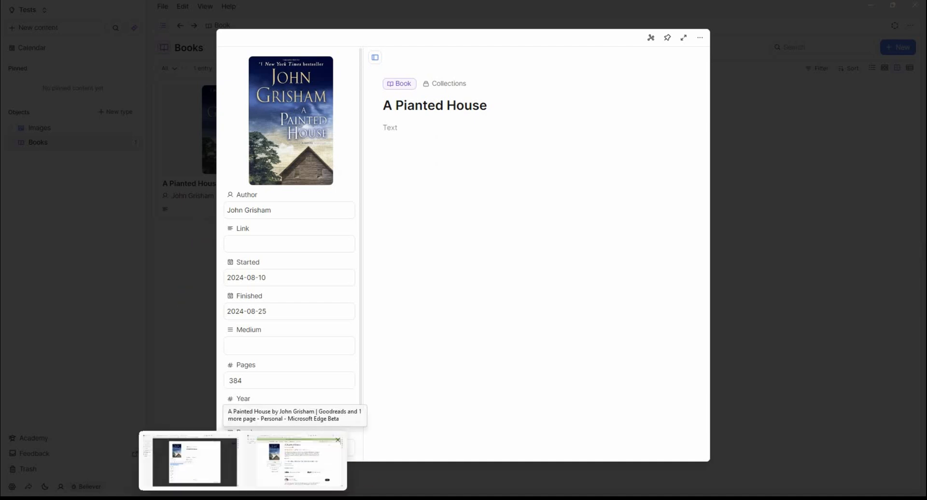
{"action": "left_click", "coordinate": [297, 462]}
{"action": "left_click", "coordinate": [365, 5]}
{"action": "key", "text": "alt+Tab"}
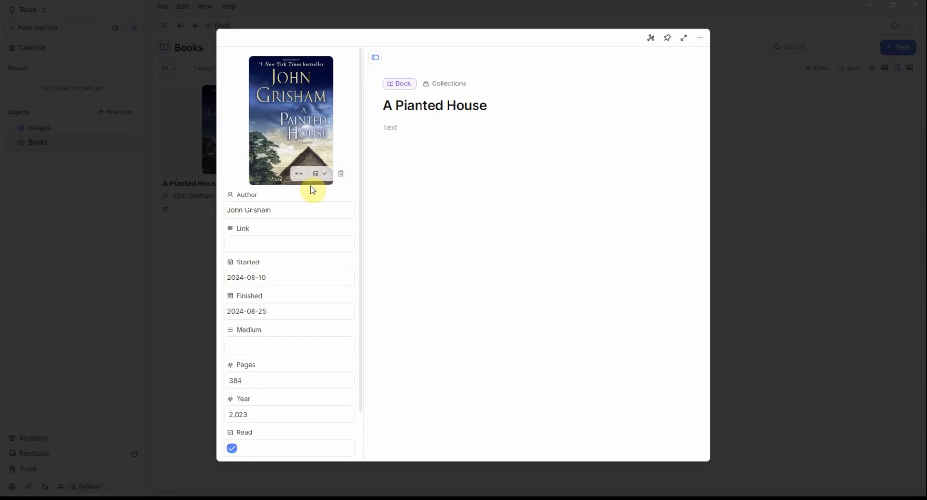
{"action": "left_click", "coordinate": [277, 243]}
{"action": "key", "text": "ctrl+v"}
{"action": "left_click", "coordinate": [489, 305]}
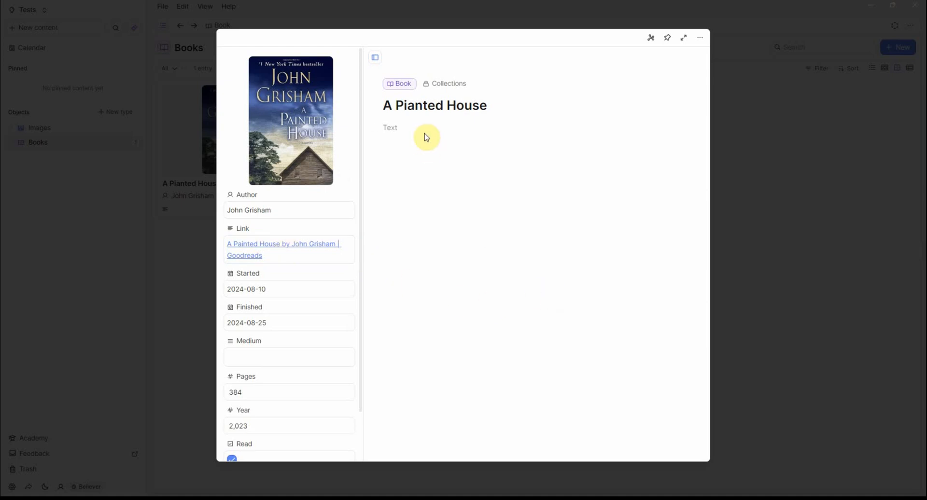
Fill the book's AI Summary property automatically with AI, look over the generated text and close the entry.
{"action": "scroll", "coordinate": [321, 230], "scroll_direction": "down", "scroll_amount": 3}
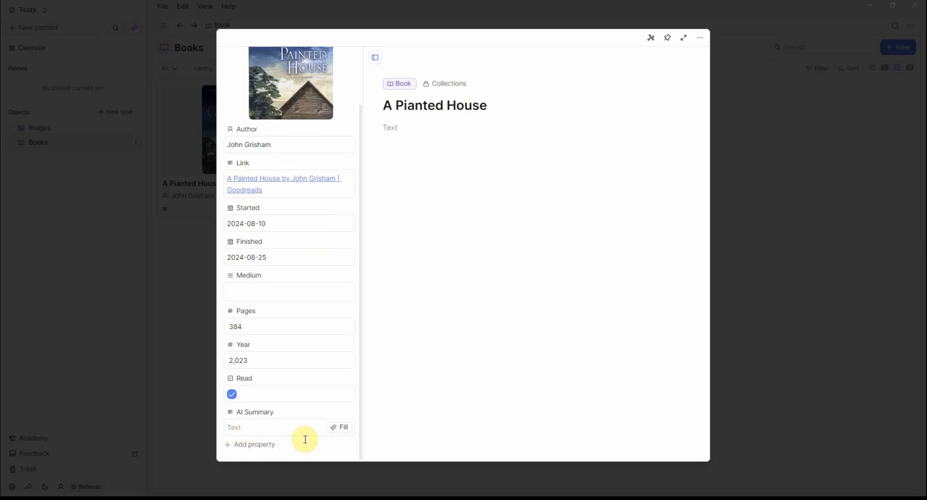
{"action": "left_click", "coordinate": [338, 428]}
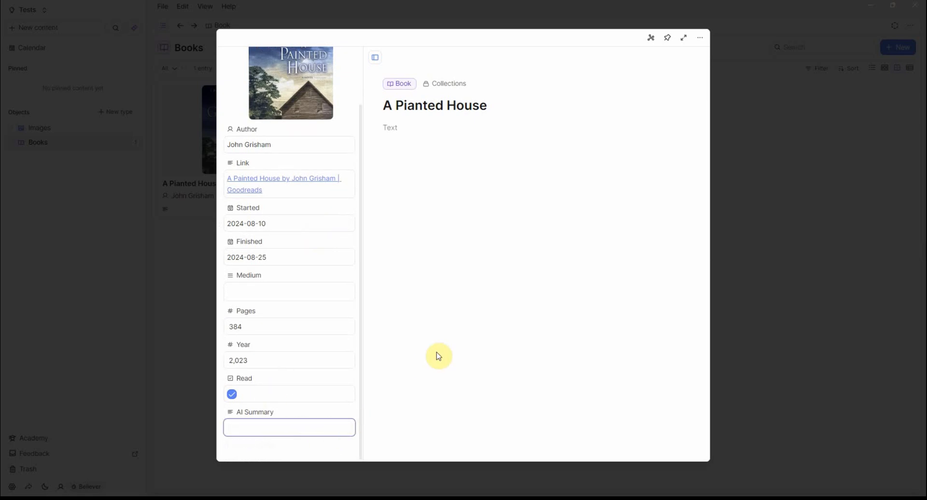
{"action": "scroll", "coordinate": [341, 357], "scroll_direction": "down", "scroll_amount": 3}
{"action": "scroll", "coordinate": [340, 357], "scroll_direction": "down", "scroll_amount": 3}
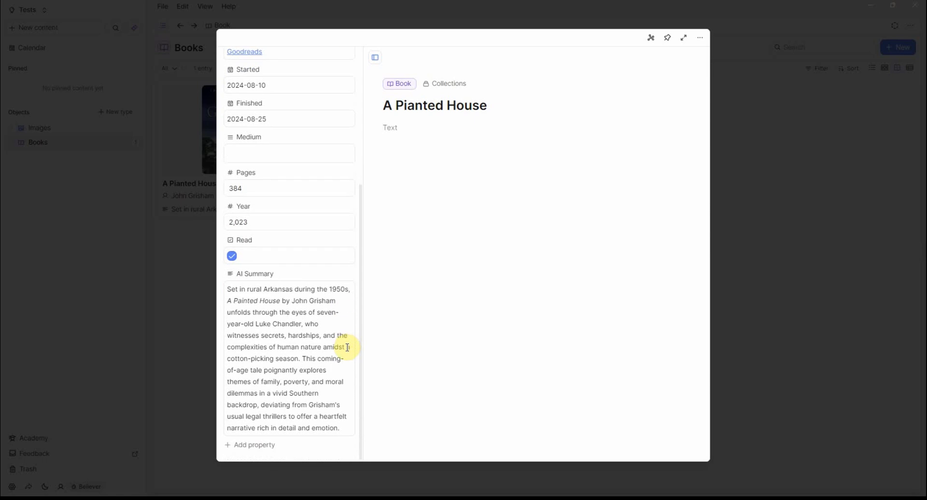
{"action": "left_click", "coordinate": [343, 427]}
{"action": "left_click_drag", "start_coordinate": [343, 427], "coordinate": [239, 290]}
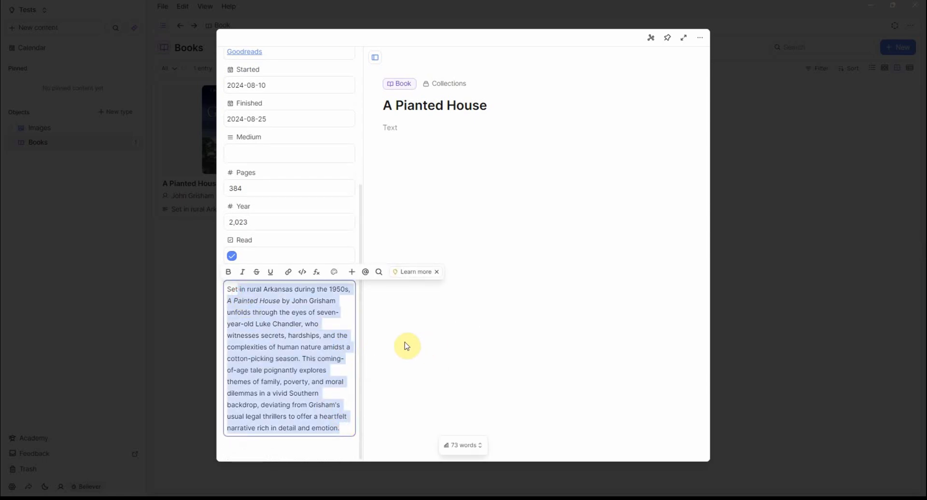
{"action": "left_click", "coordinate": [207, 278]}
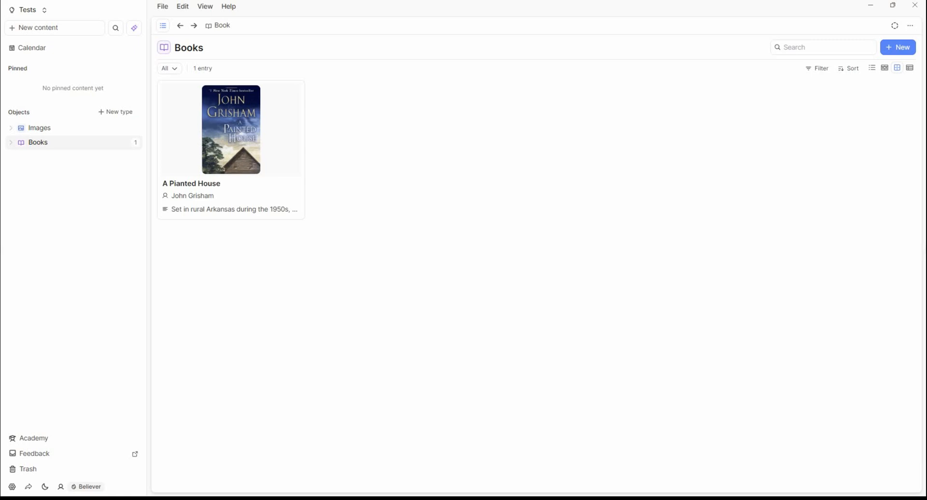
Create a new book entry titled "A Spy Among Friends" with Ben Macintyre as the author.
{"action": "left_click", "coordinate": [898, 48]}
{"action": "type", "text": "A Sp"}
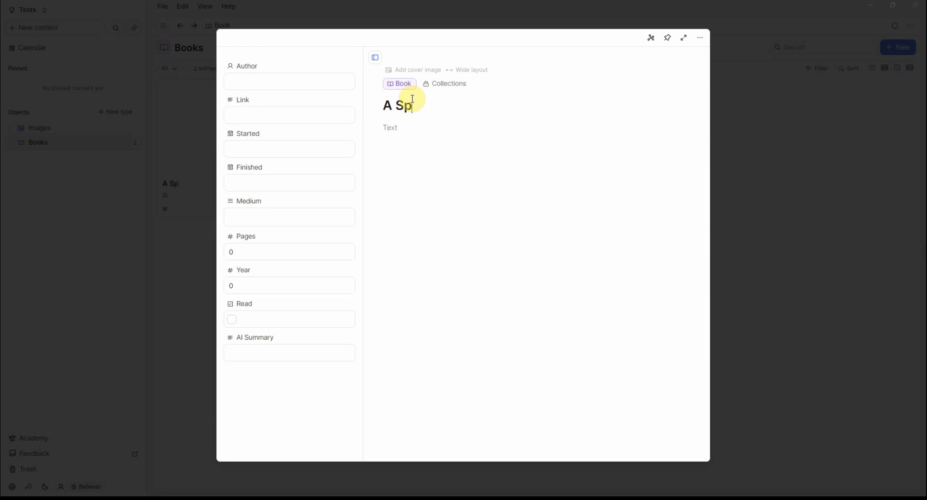
{"action": "type", "text": "y Among Friends"}
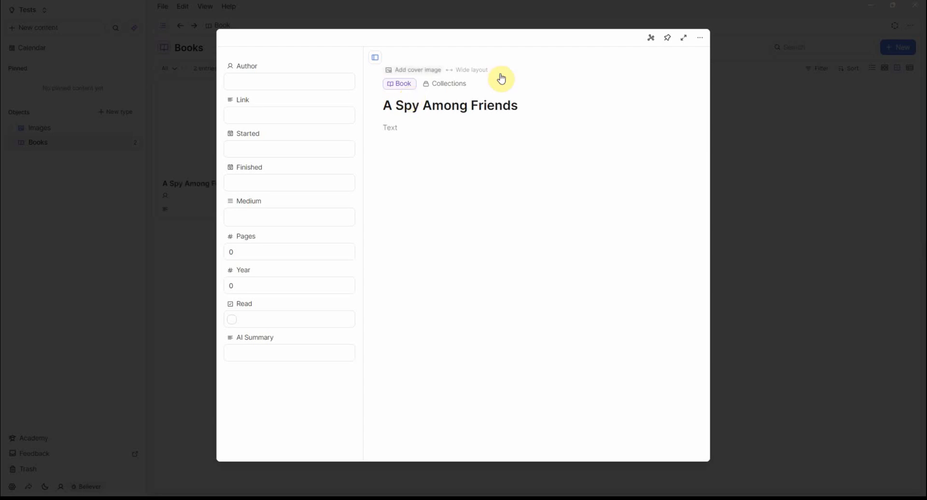
{"action": "left_click", "coordinate": [277, 82]}
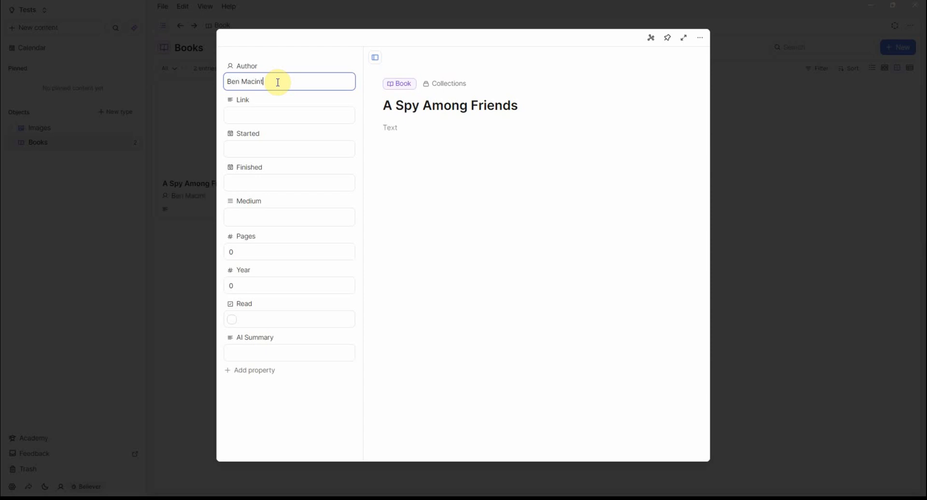
{"action": "key", "text": "Tab"}
{"action": "key", "text": "Tab"}
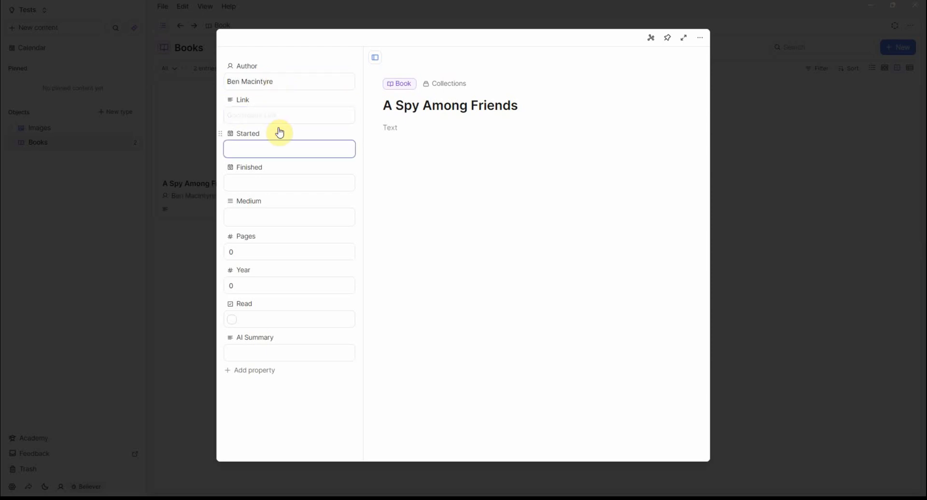
Leave the Started date empty and set Pages to 368 and Year to 2024 for the new book.
{"action": "left_click", "coordinate": [269, 151]}
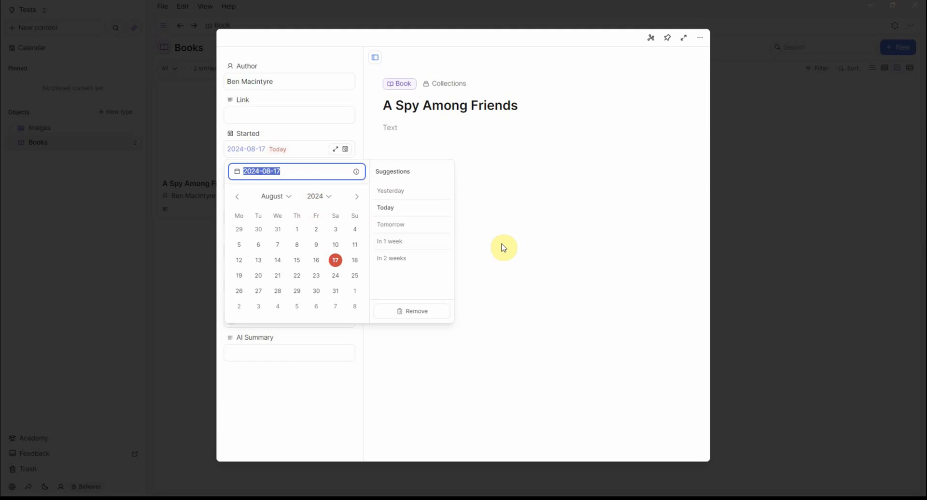
{"action": "left_click", "coordinate": [404, 314]}
{"action": "left_click", "coordinate": [251, 253]}
{"action": "type", "text": "368"}
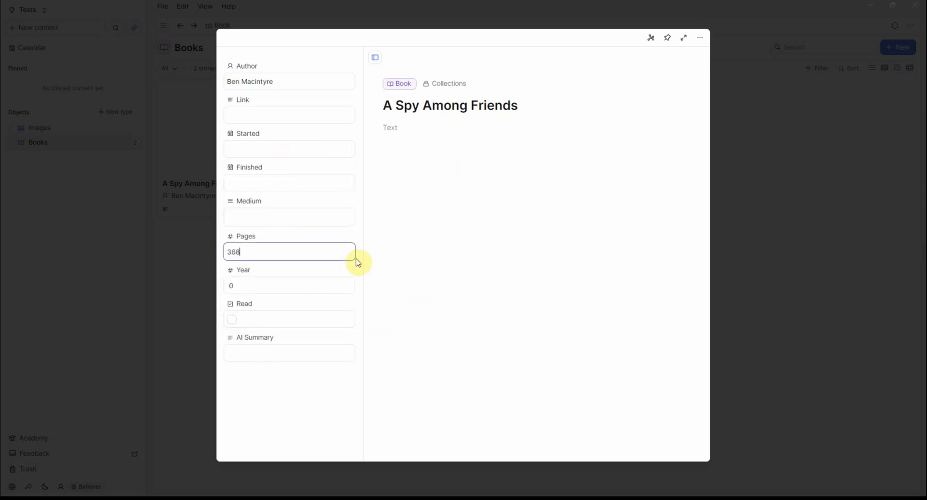
{"action": "left_click", "coordinate": [335, 289]}
{"action": "type", "text": "209"}
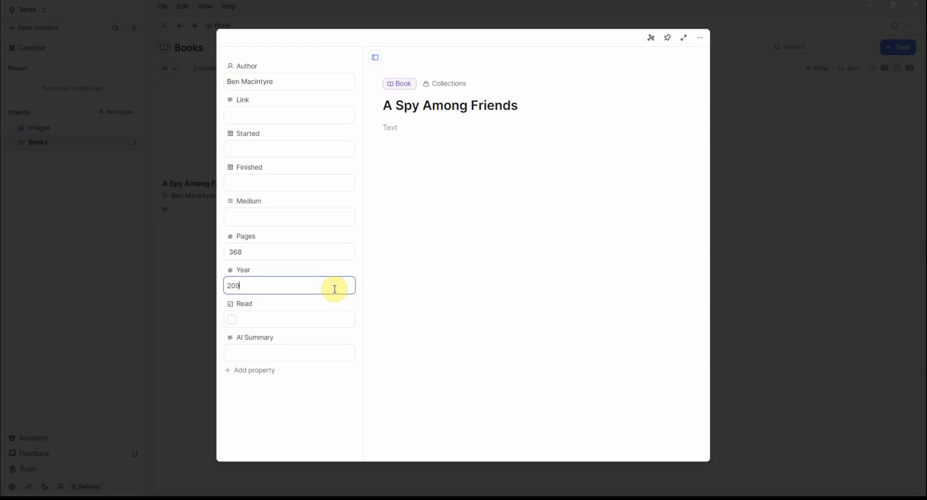
{"action": "key", "text": "Tab"}
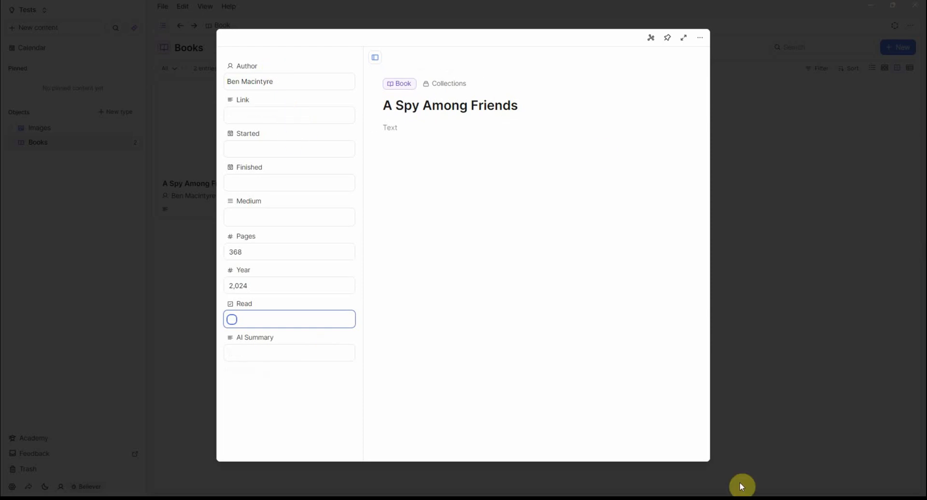
Copy the new book's title, search Goodreads in the Edge browser for it and open the Ben Macintyre book's page.
{"action": "left_click", "coordinate": [469, 105]}
{"action": "triple_click", "coordinate": [469, 104]}
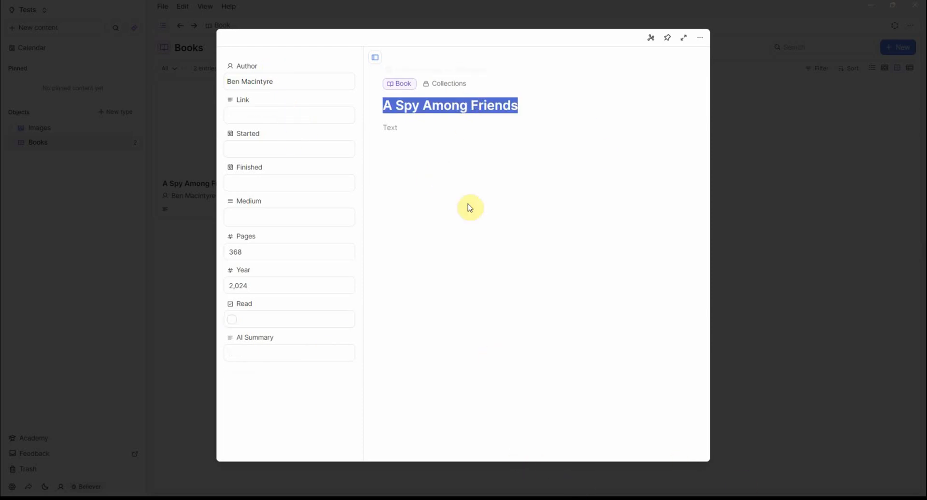
{"action": "left_click", "coordinate": [293, 492]}
{"action": "left_click", "coordinate": [547, 66]}
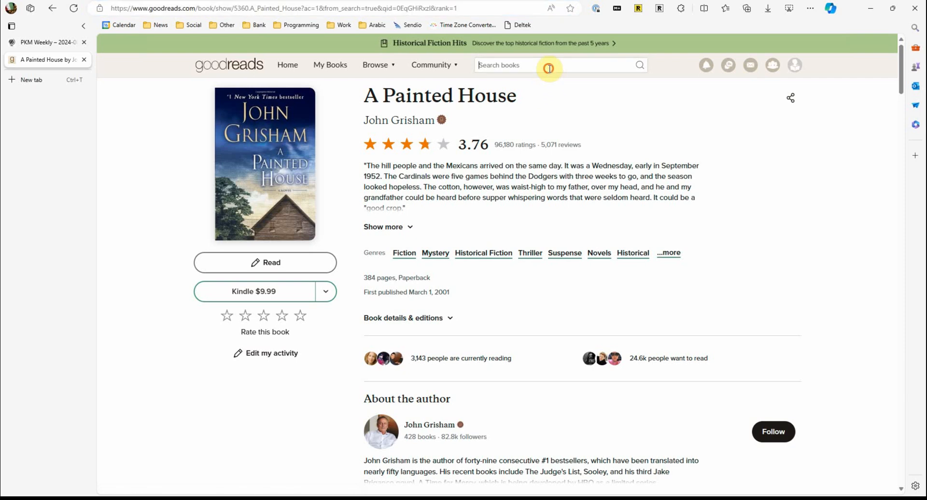
{"action": "key", "text": "ctrl+v"}
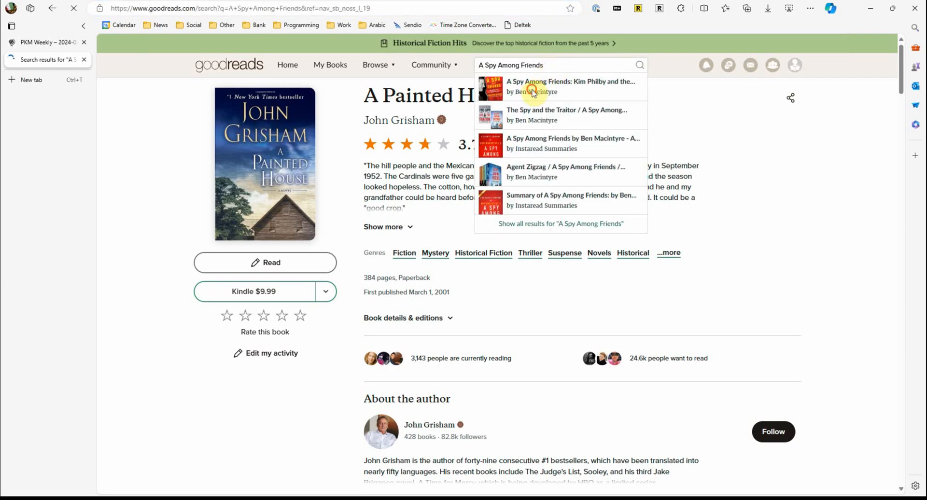
{"action": "key", "text": "Return"}
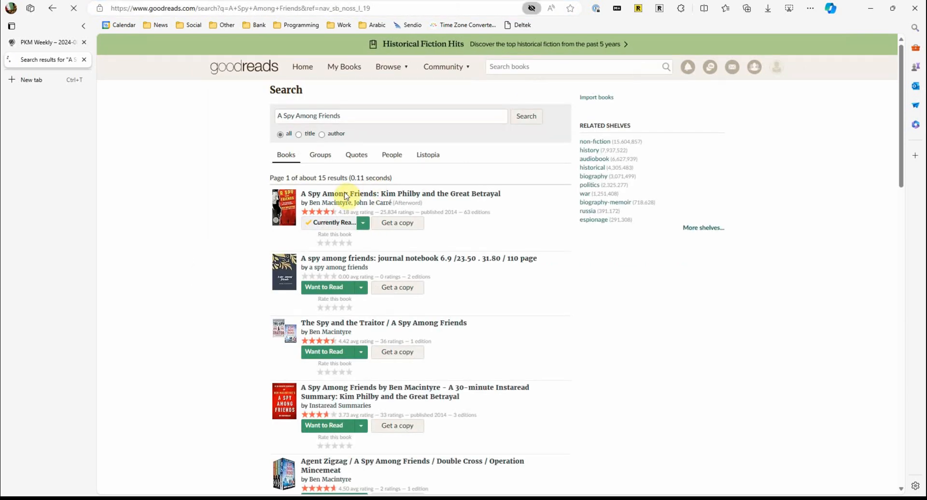
{"action": "left_click", "coordinate": [372, 193]}
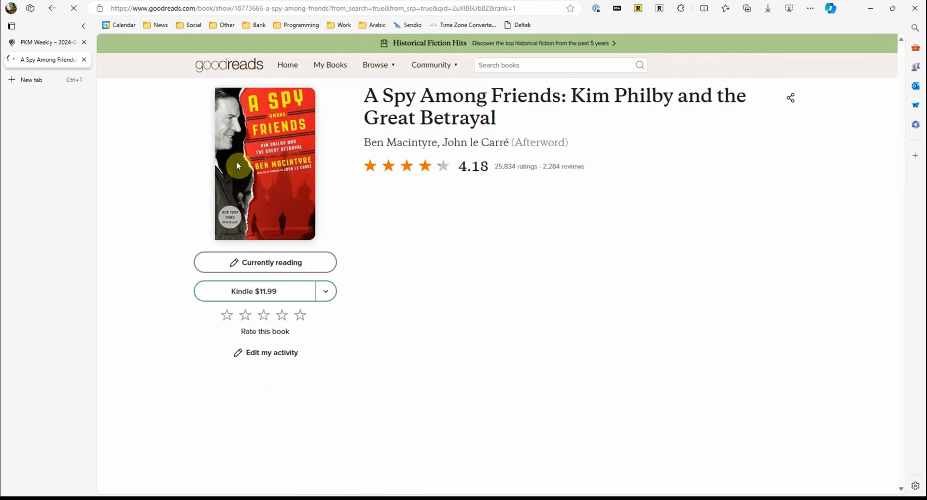
Copy the cover image's link from Goodreads and add it as the cover of A Spy Among Friends in Capacities.
{"action": "right_click", "coordinate": [236, 162]}
{"action": "left_click", "coordinate": [280, 158]}
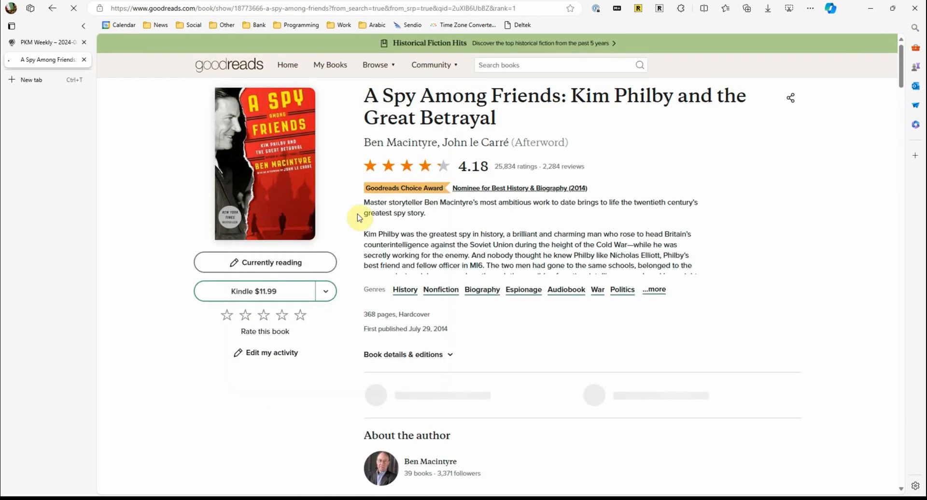
{"action": "key", "text": "alt+Tab"}
{"action": "left_click", "coordinate": [388, 76]}
{"action": "left_click", "coordinate": [283, 64]}
{"action": "key", "text": "ctrl+v"}
{"action": "key", "text": "Return"}
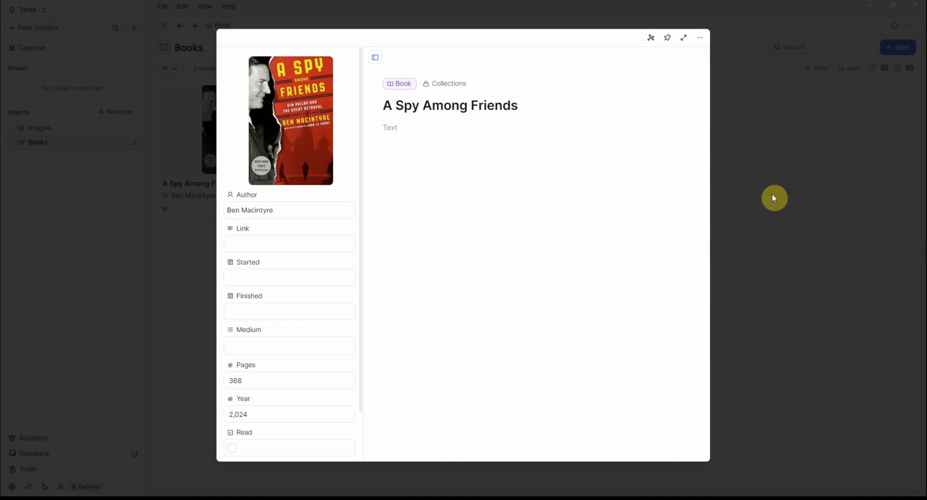
Reopen the A Spy Among Friends entry from the Books overview, look through its properties and close it.
{"action": "left_click", "coordinate": [745, 251]}
{"action": "left_click", "coordinate": [253, 200]}
{"action": "scroll", "coordinate": [265, 409], "scroll_direction": "down", "scroll_amount": 1}
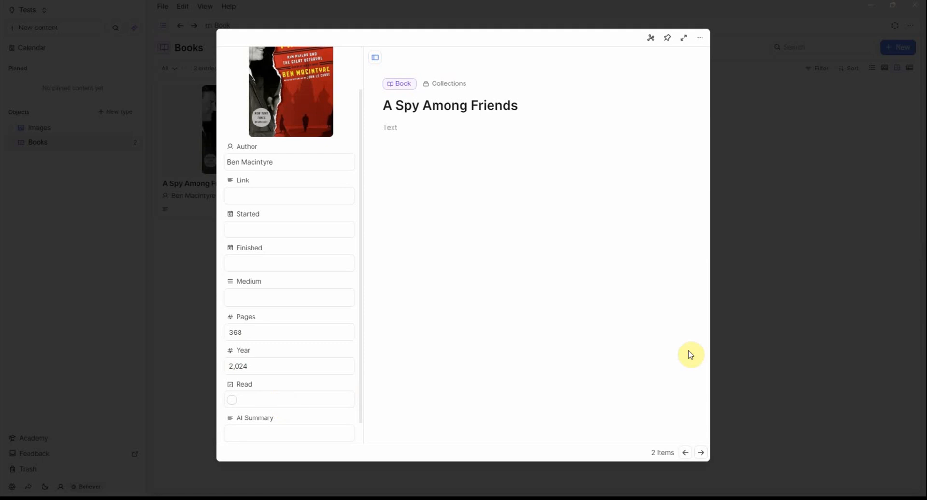
{"action": "left_click", "coordinate": [779, 331]}
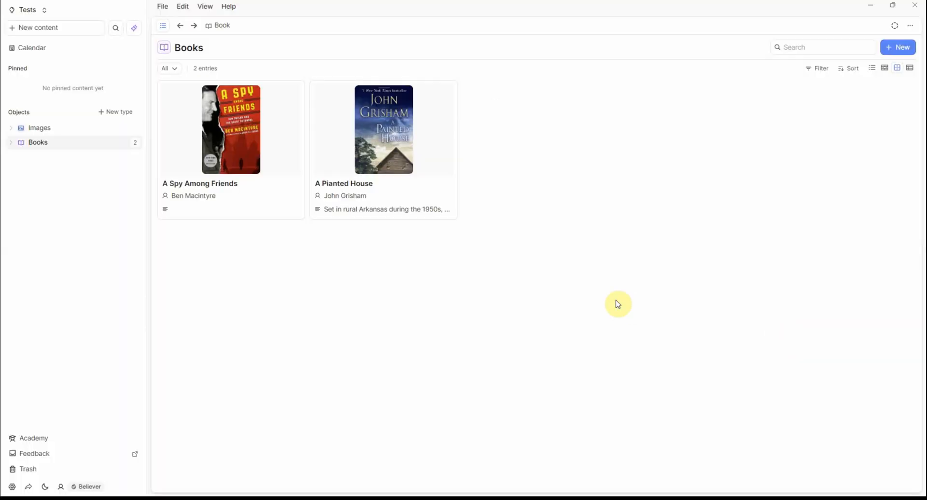
Try the other layouts of the Books overview, including the list, and display the books as a table.
{"action": "left_click", "coordinate": [885, 68]}
{"action": "left_click", "coordinate": [873, 70]}
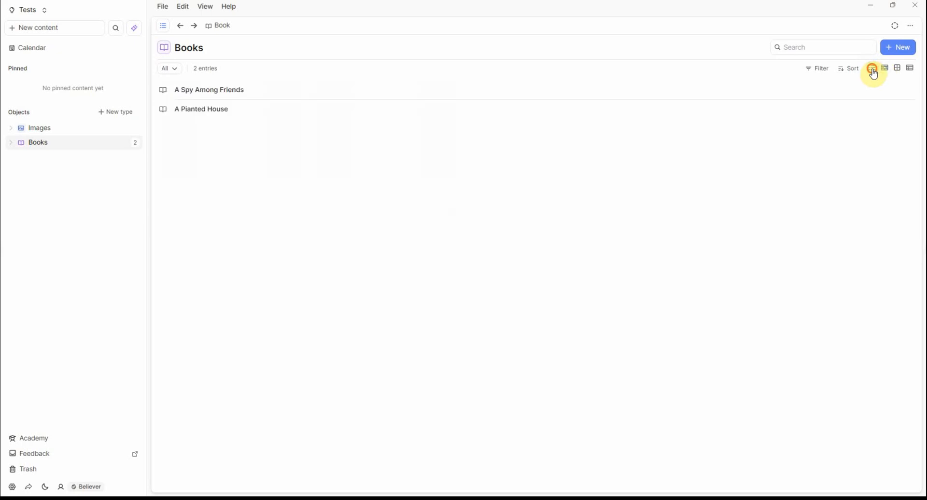
{"action": "left_click", "coordinate": [884, 69]}
{"action": "left_click", "coordinate": [909, 69]}
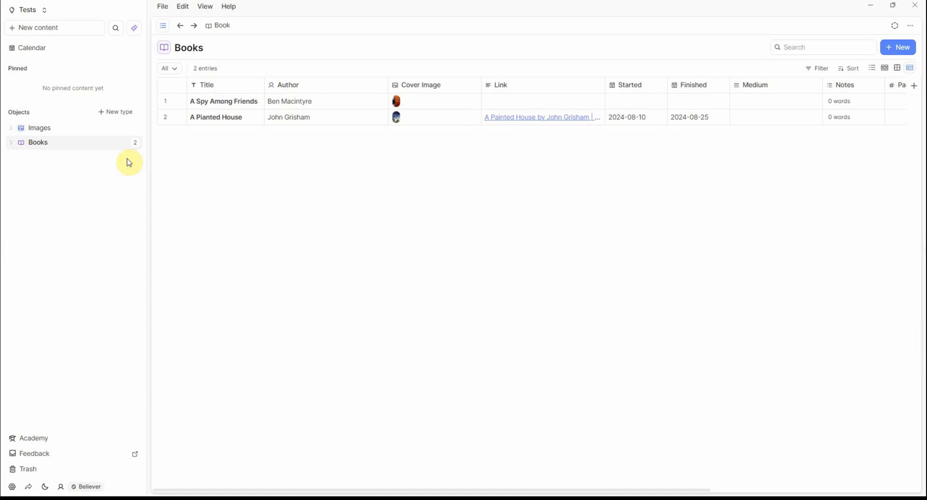
{"action": "left_click", "coordinate": [119, 116]}
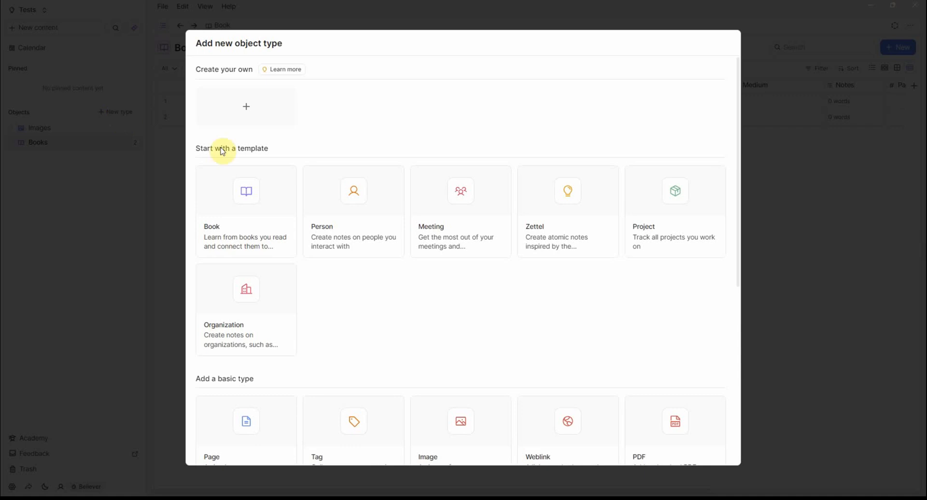
{"action": "scroll", "coordinate": [565, 251], "scroll_direction": "down", "scroll_amount": 4}
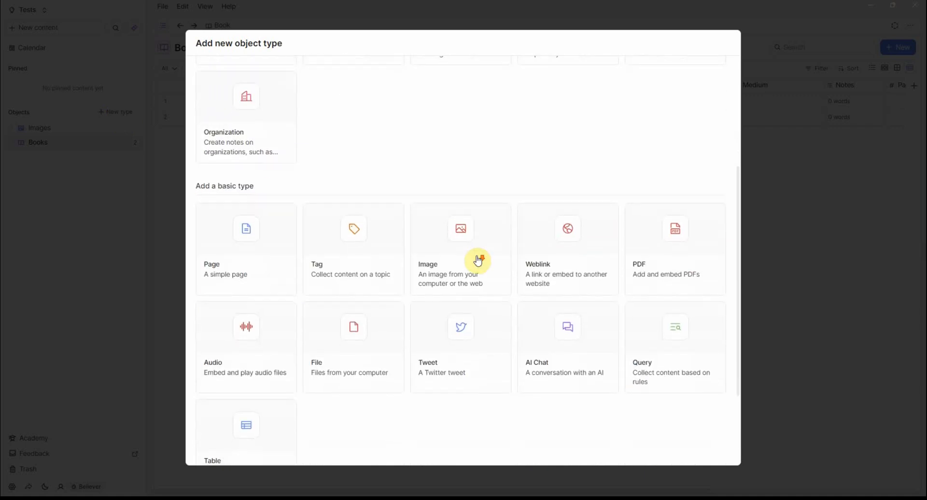
{"action": "left_click", "coordinate": [780, 329]}
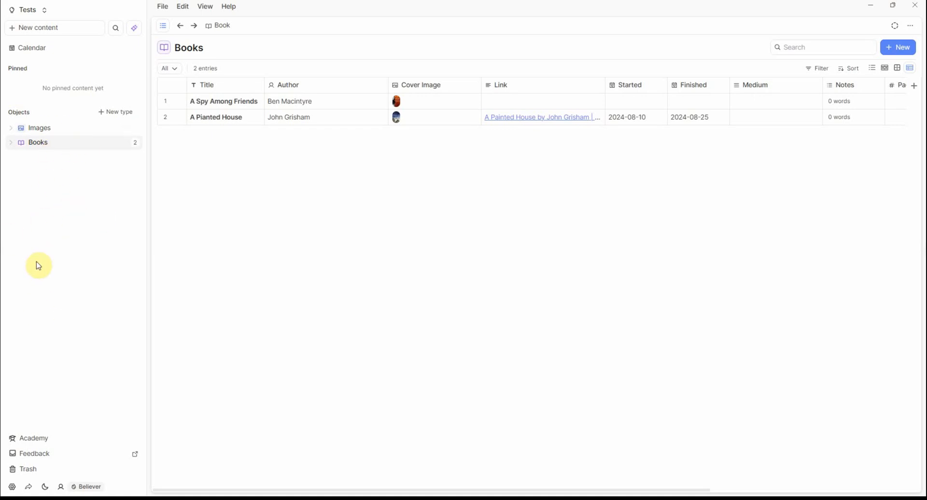
Add the basic Query object type to the space and move Books to the top of the object list.
{"action": "left_click", "coordinate": [125, 116]}
{"action": "scroll", "coordinate": [536, 321], "scroll_direction": "down", "scroll_amount": 1}
{"action": "scroll", "coordinate": [457, 261], "scroll_direction": "down", "scroll_amount": 2}
{"action": "scroll", "coordinate": [456, 261], "scroll_direction": "down", "scroll_amount": 3}
{"action": "left_click", "coordinate": [673, 250]}
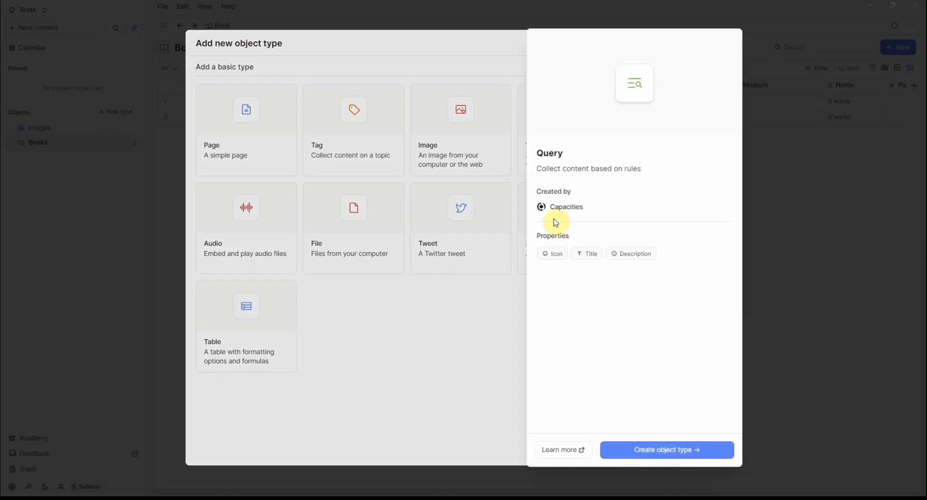
{"action": "left_click", "coordinate": [669, 451]}
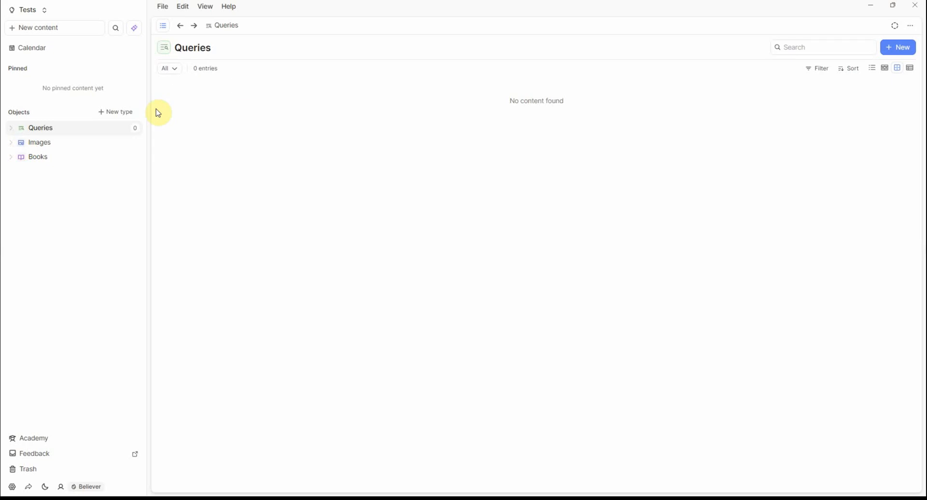
{"action": "left_click_drag", "start_coordinate": [29, 159], "coordinate": [33, 127]}
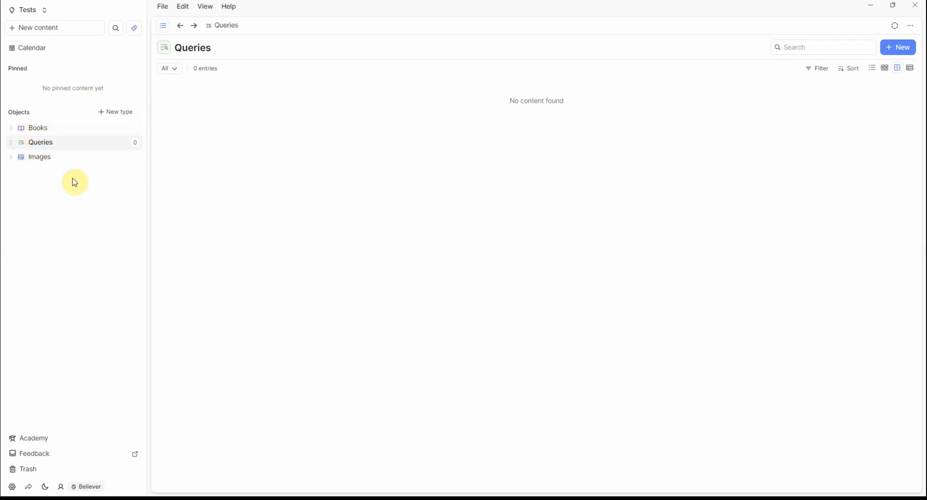
Start a new query based on object types that returns all Books.
{"action": "left_click", "coordinate": [44, 144]}
{"action": "left_click", "coordinate": [888, 50]}
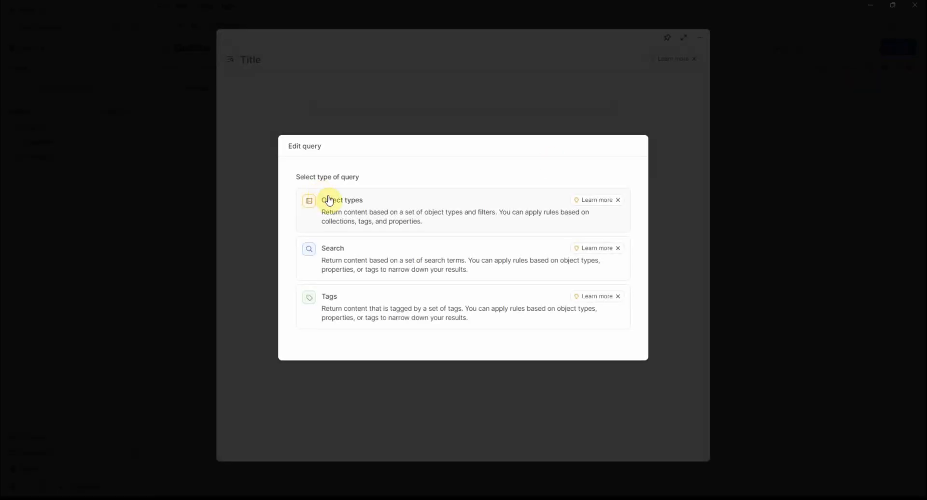
{"action": "left_click", "coordinate": [366, 208]}
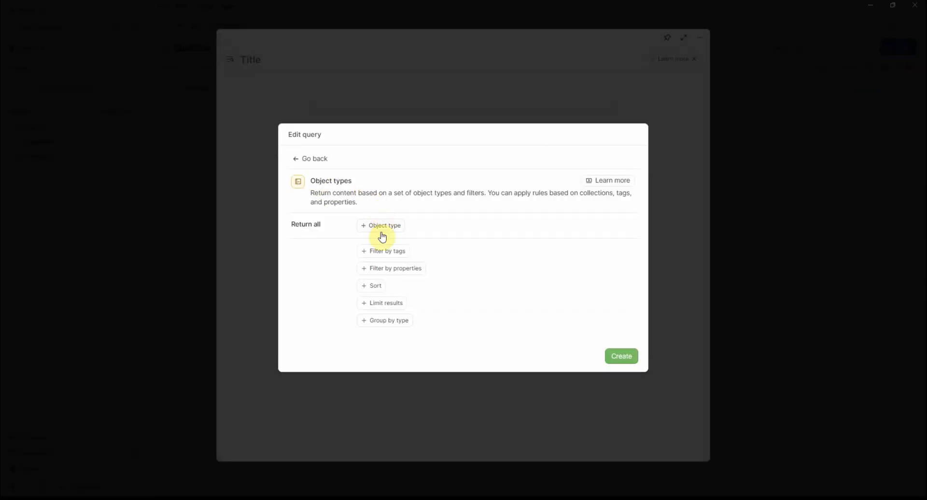
{"action": "left_click", "coordinate": [382, 229]}
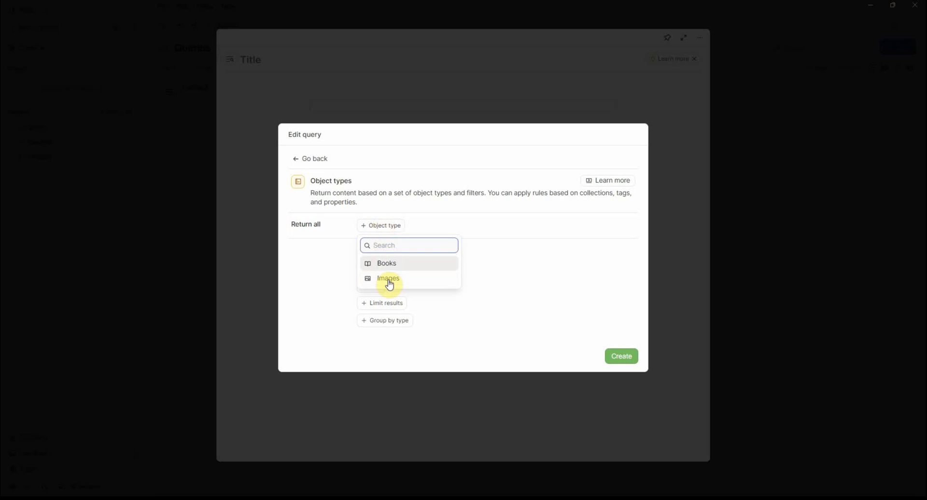
{"action": "left_click", "coordinate": [386, 263]}
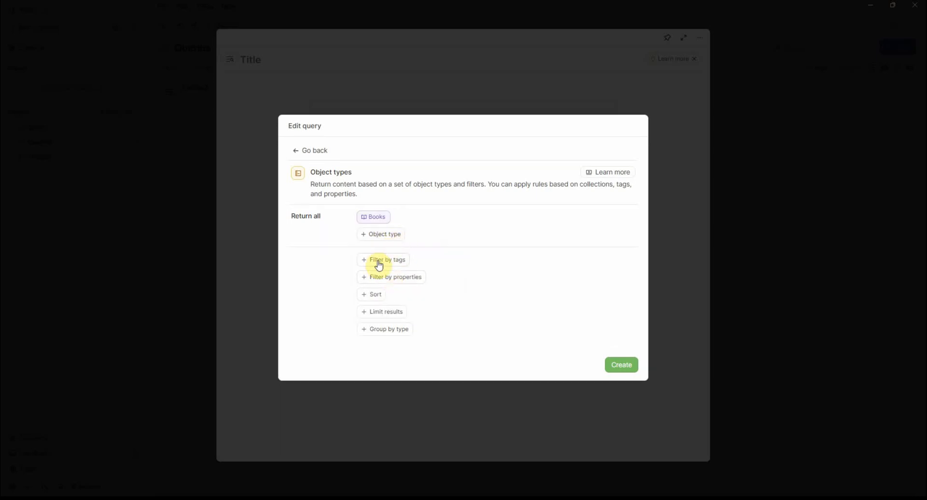
Filter the query by properties so that Read is not selected.
{"action": "left_click", "coordinate": [385, 277]}
{"action": "left_click", "coordinate": [381, 247]}
{"action": "left_click", "coordinate": [396, 238]}
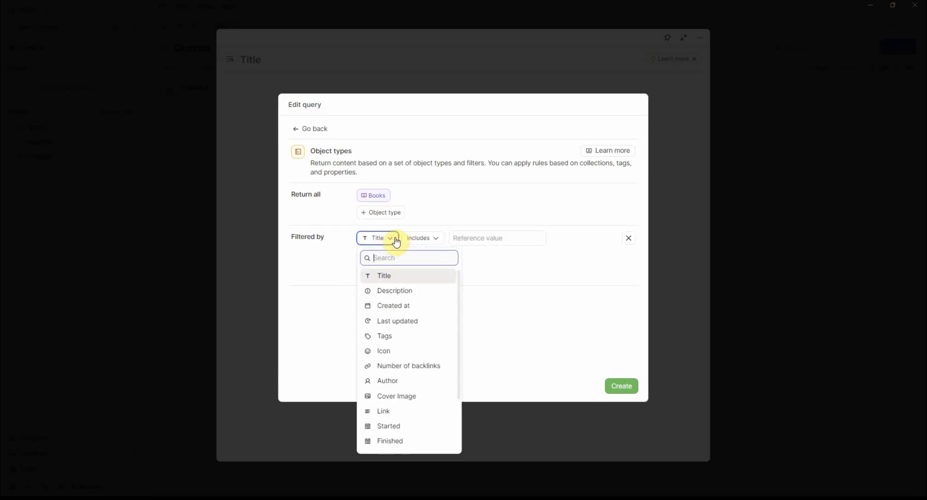
{"action": "scroll", "coordinate": [405, 405], "scroll_direction": "down", "scroll_amount": 1}
{"action": "scroll", "coordinate": [408, 425], "scroll_direction": "down", "scroll_amount": 1}
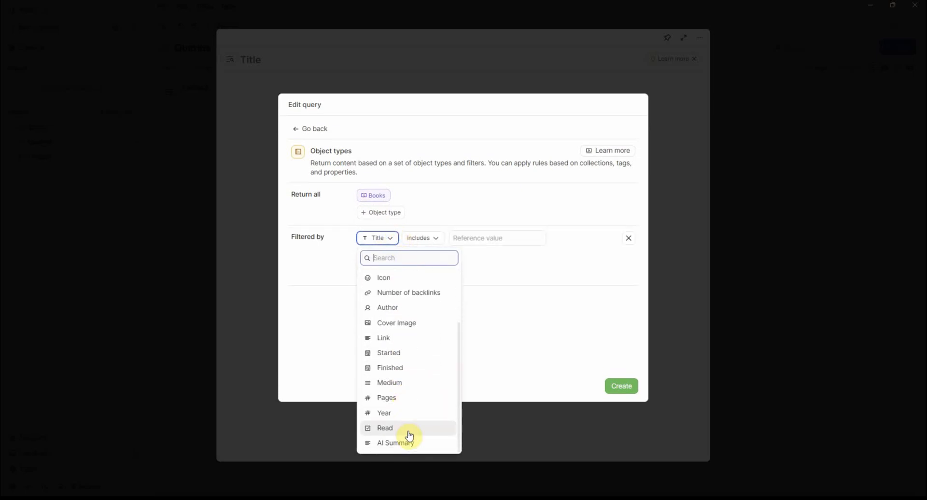
{"action": "left_click", "coordinate": [409, 430]}
{"action": "left_click", "coordinate": [428, 238]}
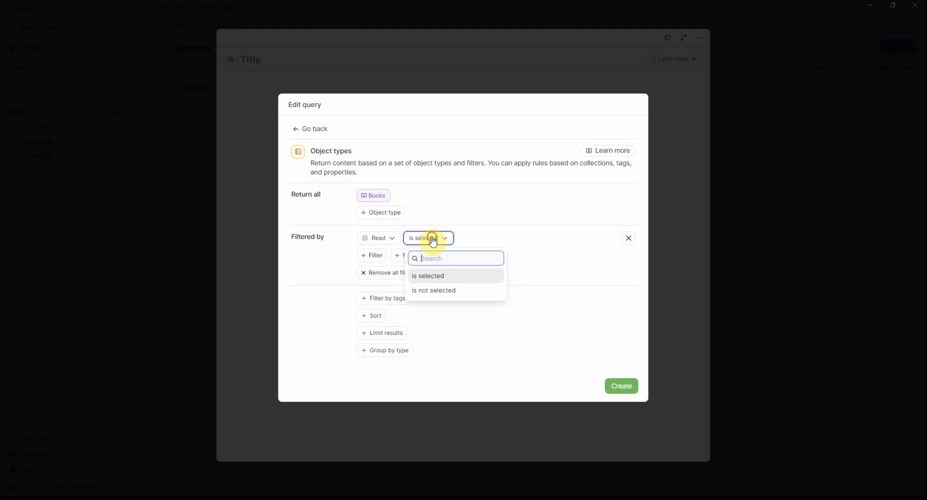
{"action": "left_click", "coordinate": [443, 291]}
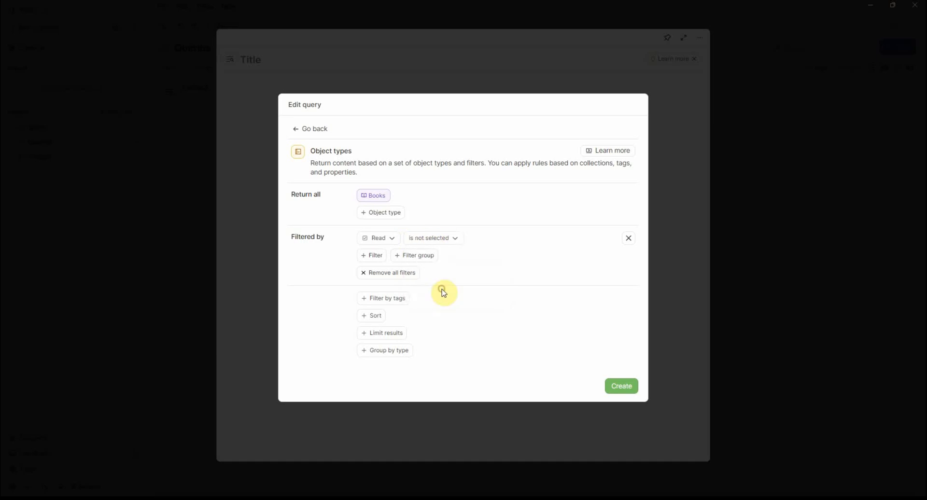
Create the query, title it To Read, pin it to the Books dashboard and close it.
{"action": "left_click", "coordinate": [625, 386]}
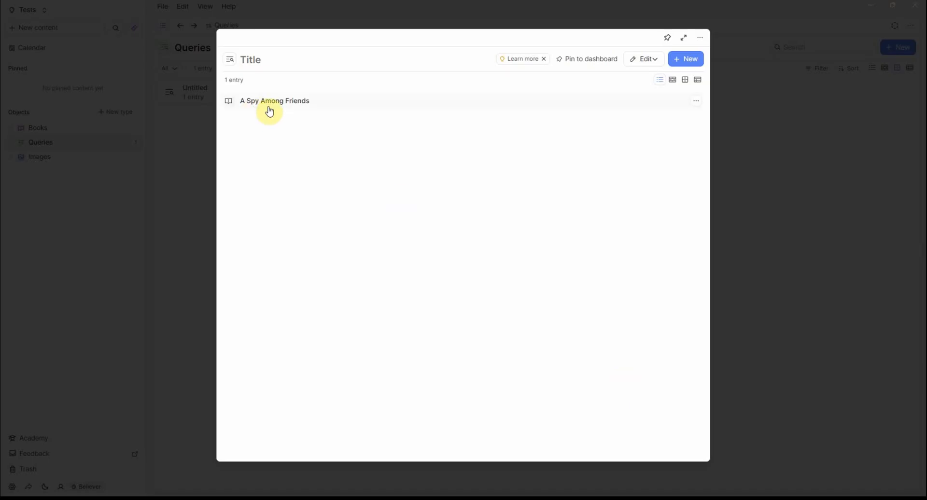
{"action": "left_click", "coordinate": [252, 59]}
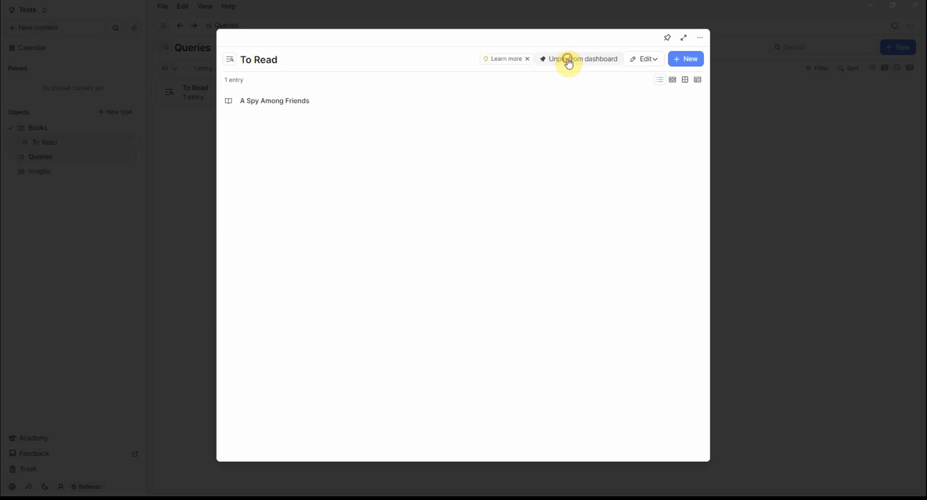
{"action": "left_click", "coordinate": [779, 274]}
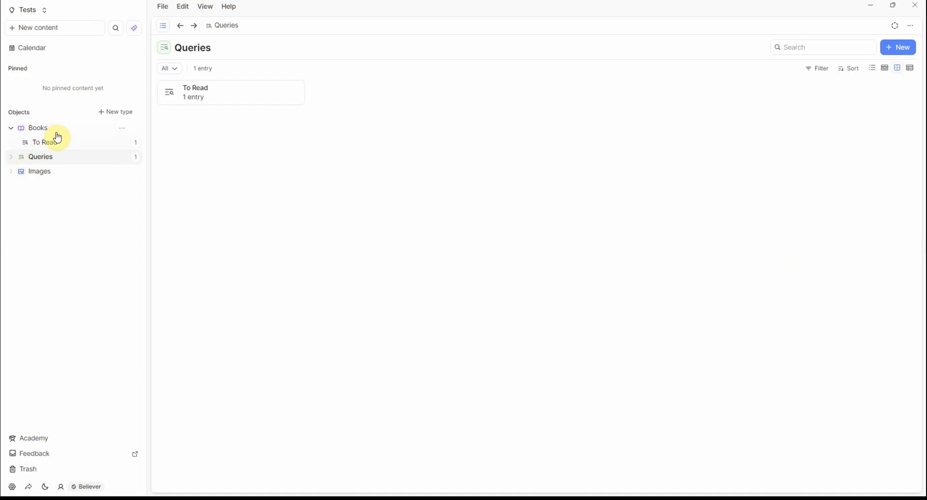
Open the To Read query under Books and display its results as a grid of cover cards.
{"action": "left_click", "coordinate": [41, 130]}
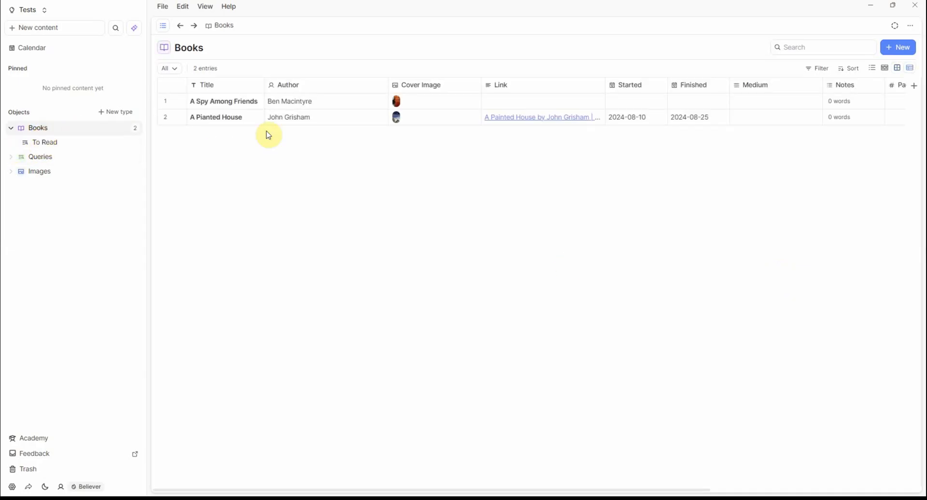
{"action": "left_click", "coordinate": [77, 145]}
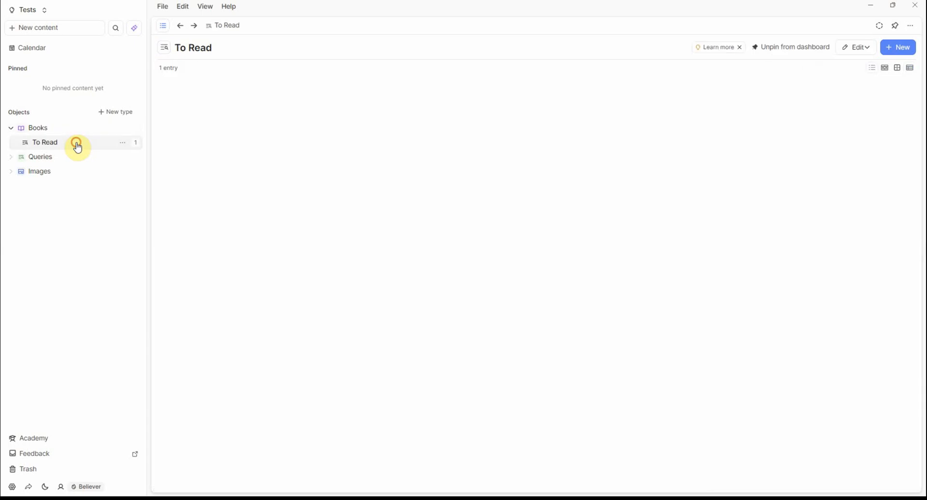
{"action": "left_click", "coordinate": [904, 71]}
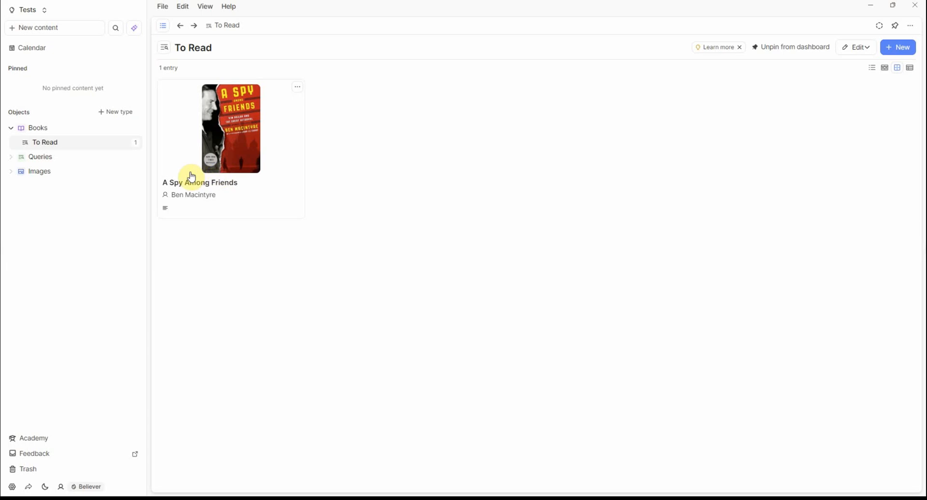
{"action": "left_click", "coordinate": [39, 128]}
{"action": "left_click", "coordinate": [48, 141]}
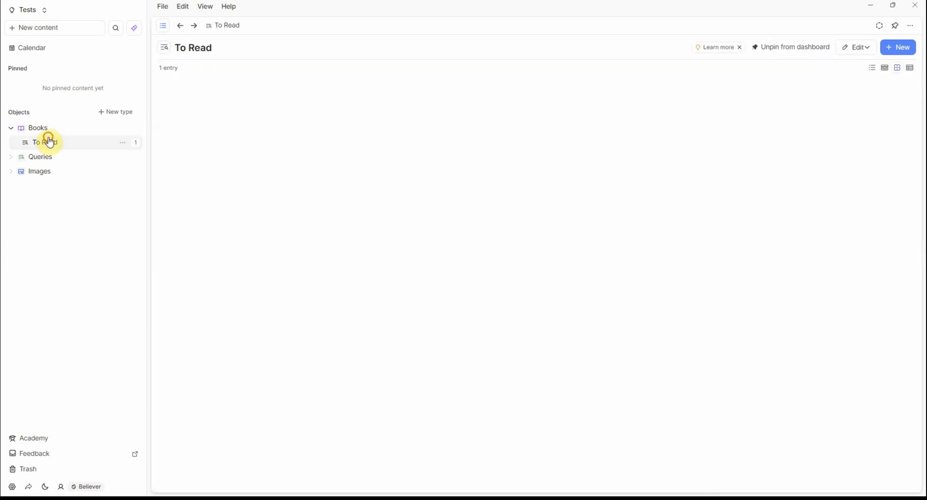
Add a new book from the To Read query with author Test, title Test and 200 pages.
{"action": "left_click", "coordinate": [897, 49]}
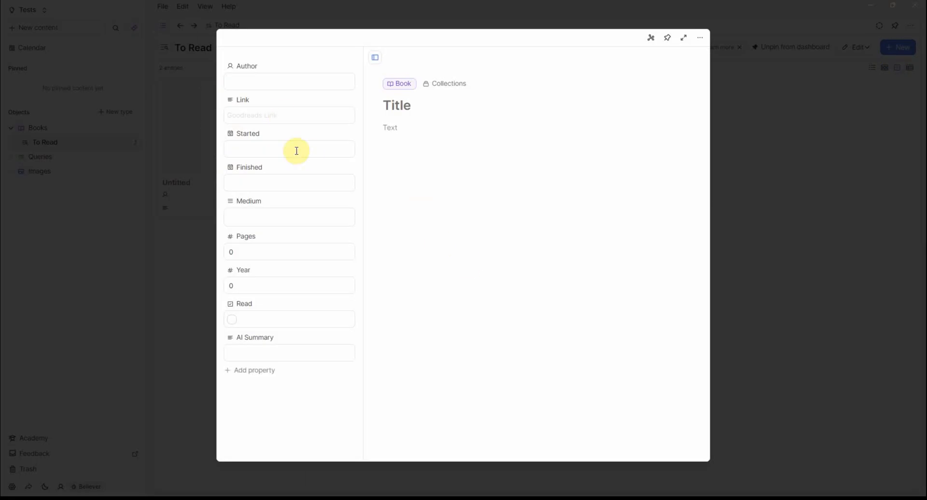
{"action": "left_click", "coordinate": [266, 84]}
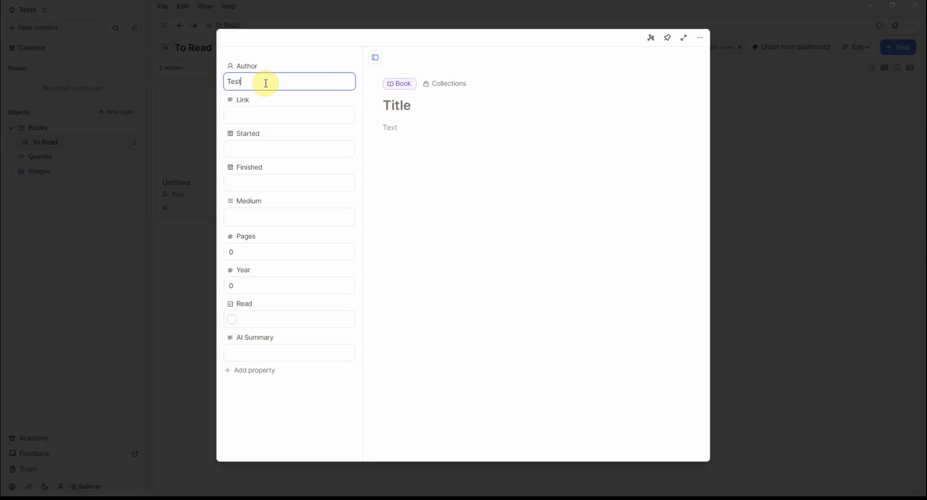
{"action": "left_click", "coordinate": [460, 105]}
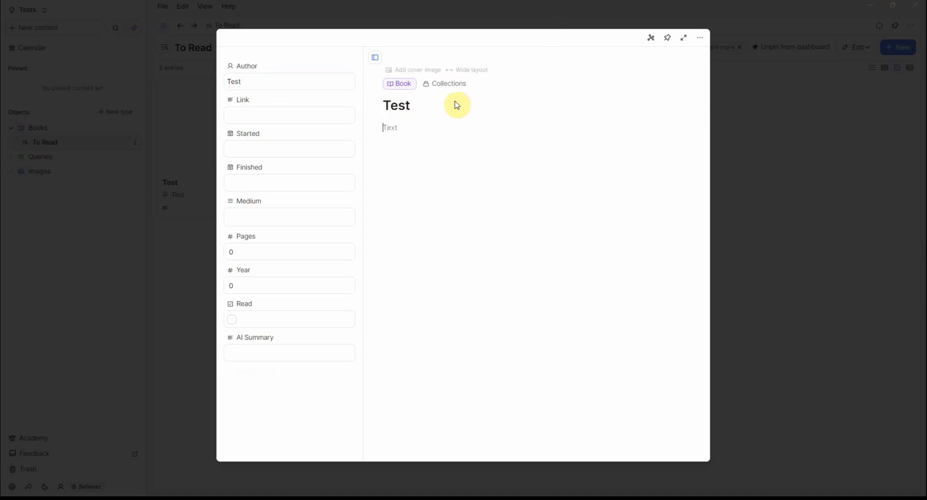
{"action": "left_click", "coordinate": [257, 253]}
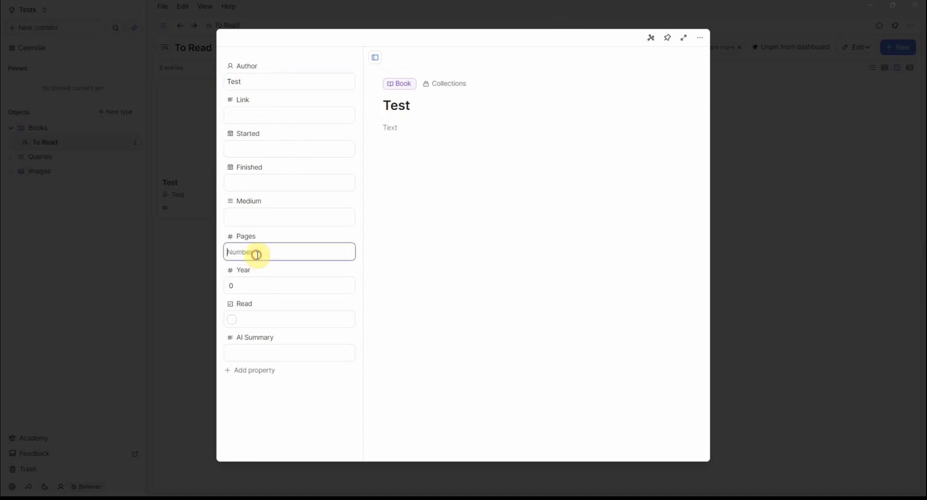
{"action": "left_click", "coordinate": [282, 303]}
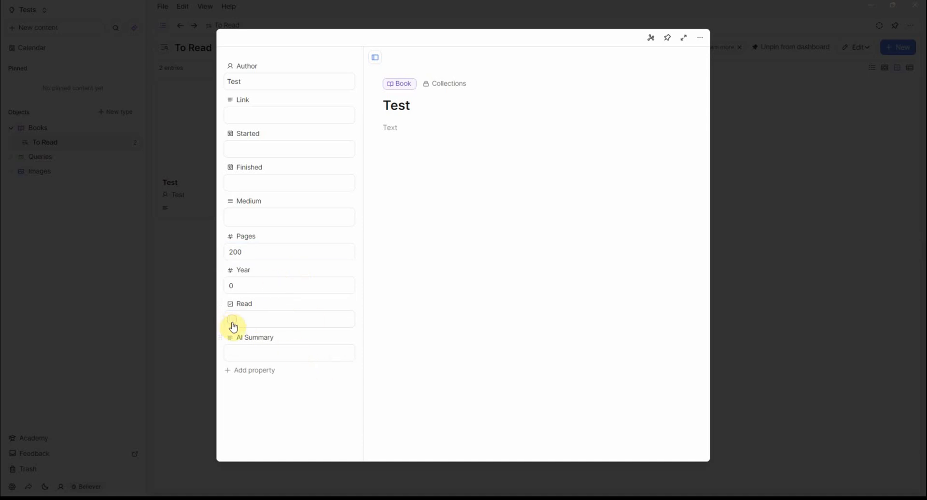
Switch to Goodreads and copy the cover image link of the A spy among friends journal notebook from the search results.
{"action": "mouse_move", "coordinate": [417, 72]}
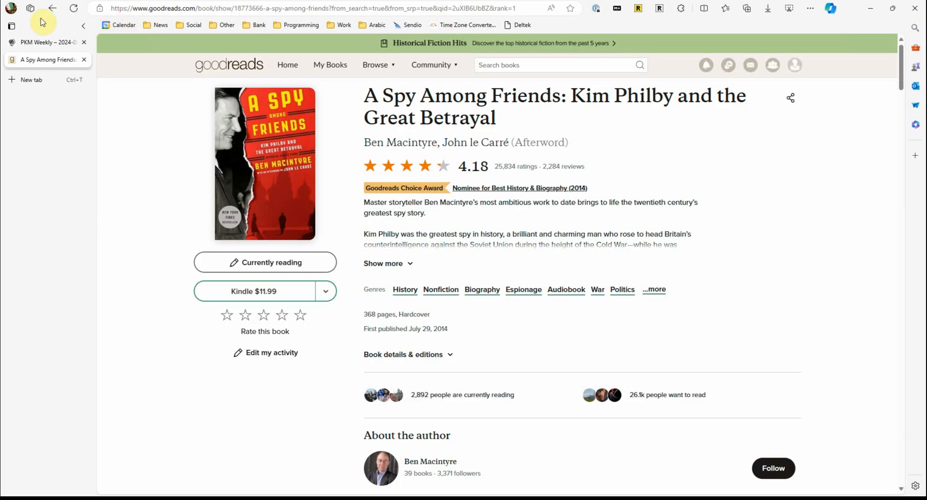
{"action": "left_click", "coordinate": [56, 15]}
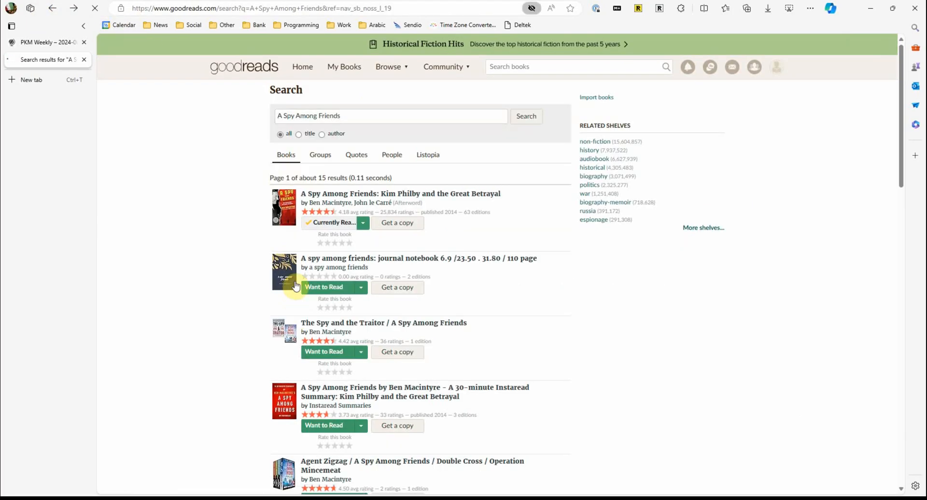
{"action": "left_click", "coordinate": [299, 257]}
{"action": "right_click", "coordinate": [284, 79]}
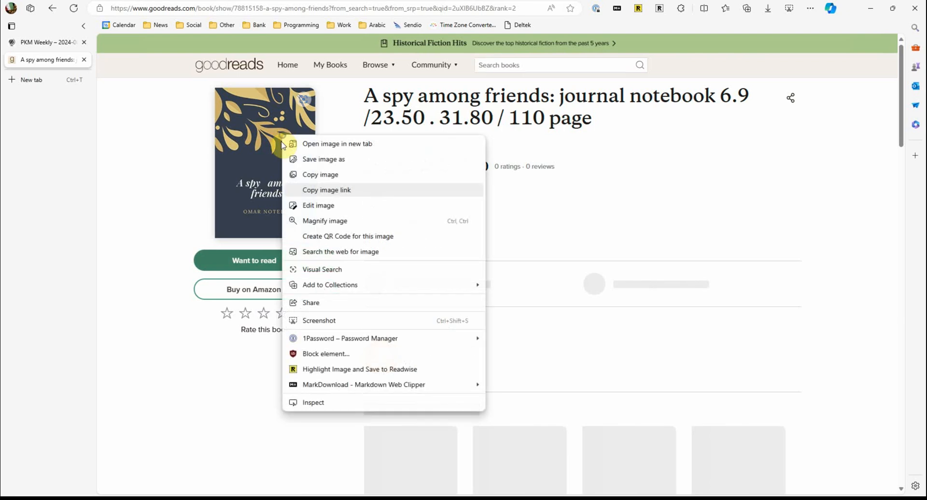
{"action": "left_click", "coordinate": [342, 195]}
Return to Capacities and add the copied image link as the cover of the Test book.
{"action": "key", "text": "alt+Tab"}
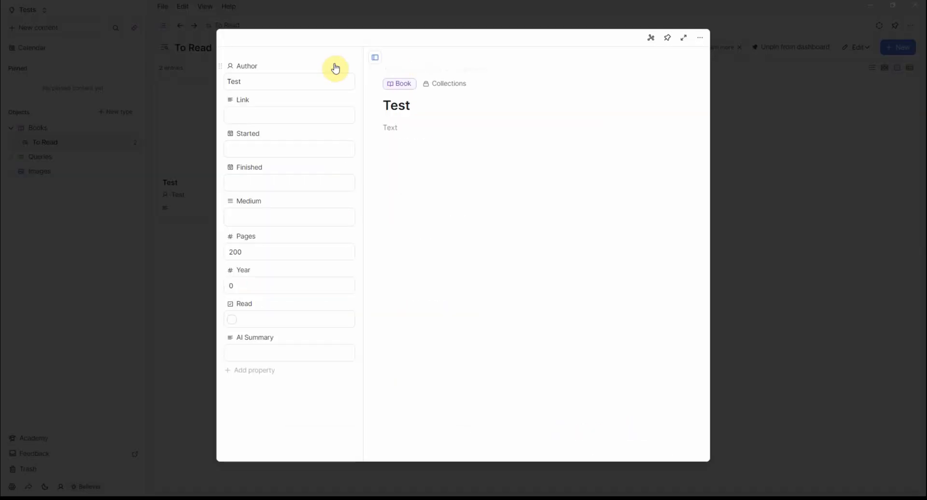
{"action": "left_click", "coordinate": [424, 73]}
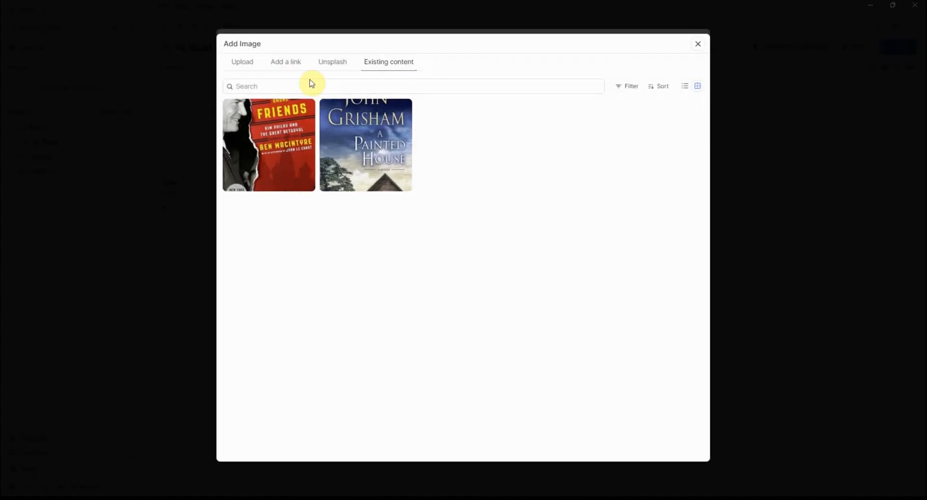
{"action": "left_click", "coordinate": [292, 70]}
{"action": "key", "text": "ctrl+v"}
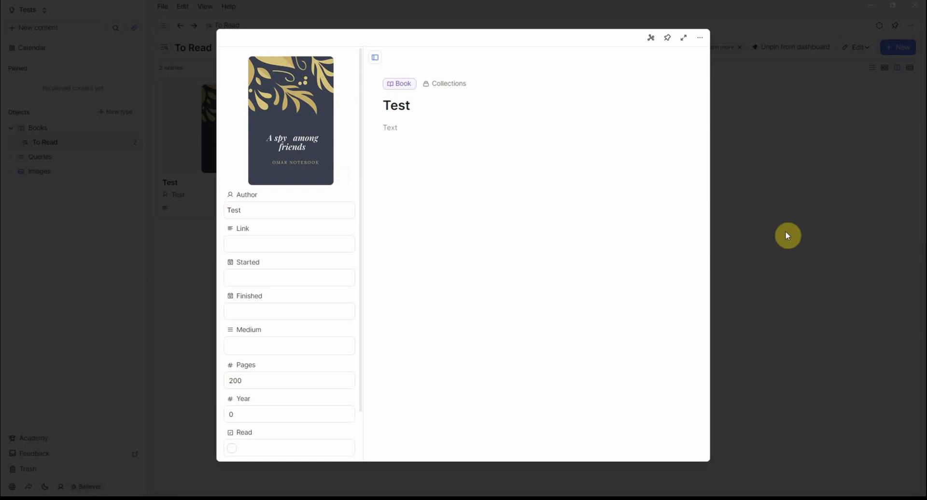
Close the Test entry and compare the Books table with the To Read query.
{"action": "left_click", "coordinate": [754, 200]}
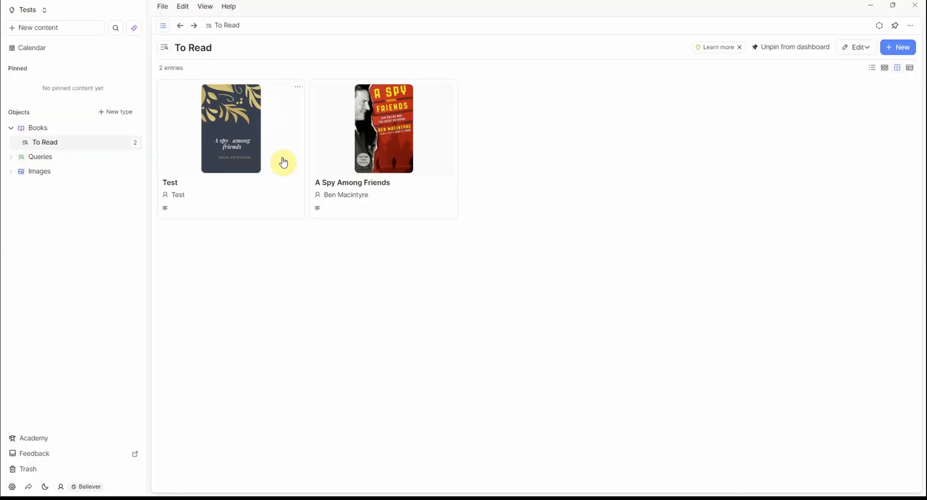
{"action": "left_click", "coordinate": [36, 128]}
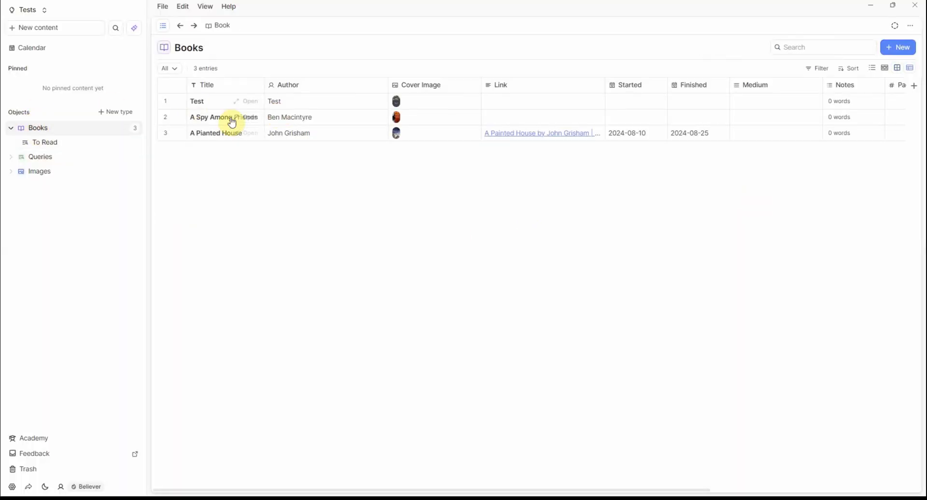
{"action": "left_click", "coordinate": [79, 143]}
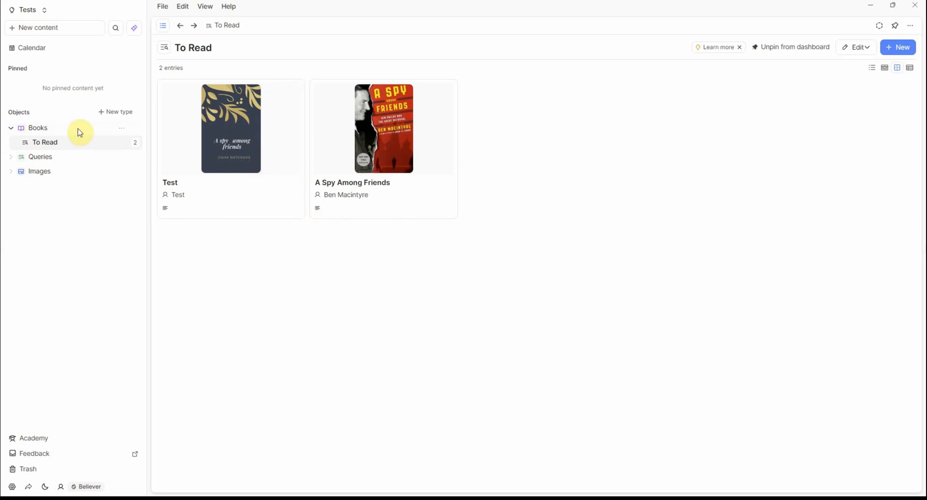
Write "Finished A Spy Among Friends" in today's daily note, with the title linked to the book entry.
{"action": "left_click", "coordinate": [44, 53]}
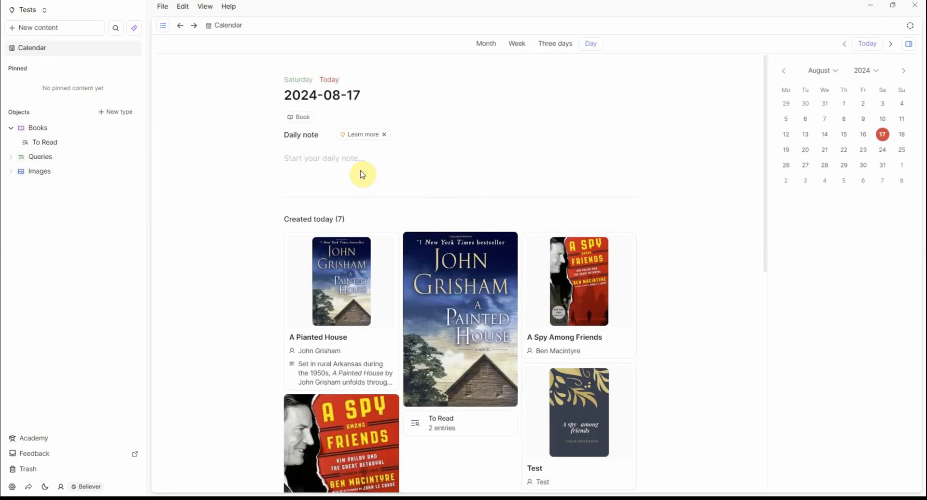
{"action": "left_click", "coordinate": [356, 164]}
{"action": "type", "text": "Finish"}
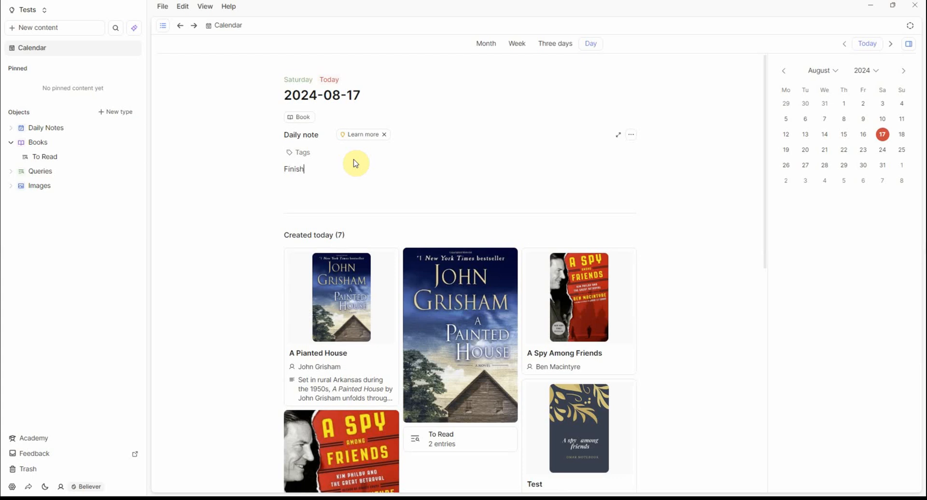
{"action": "type", "text": "ed [[a sp"}
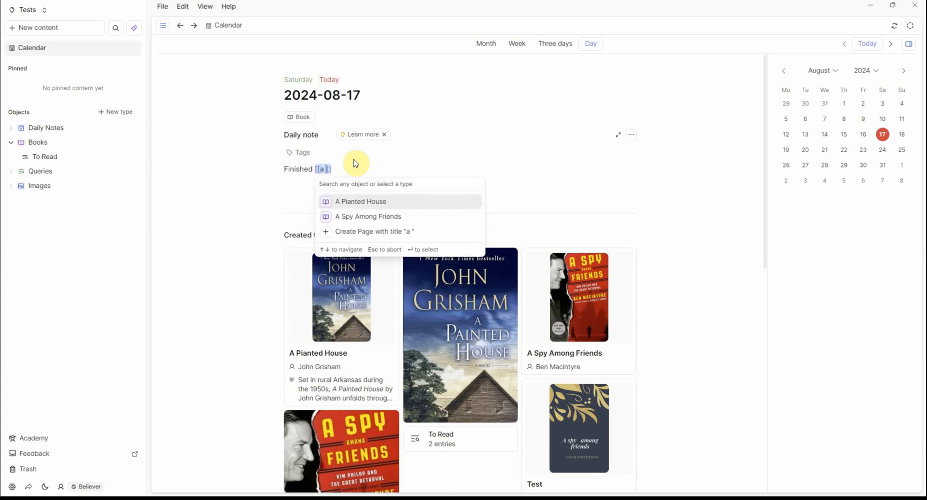
{"action": "key", "text": "Return"}
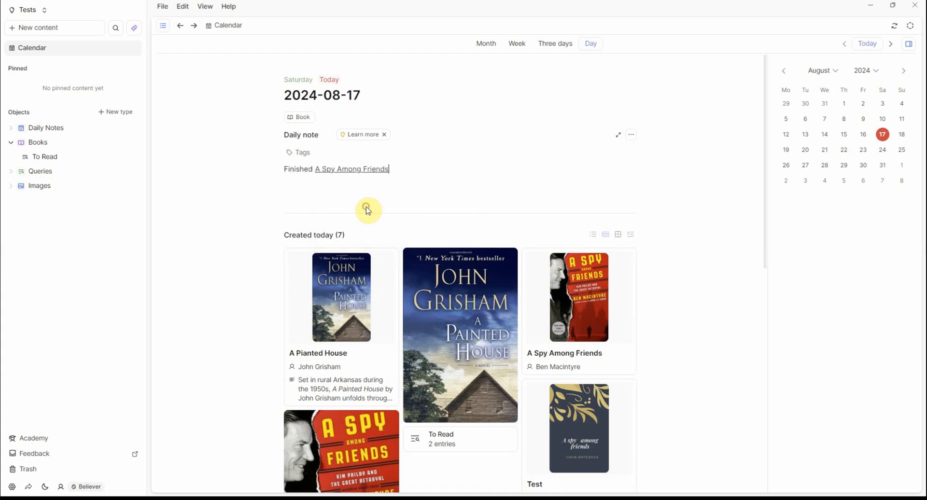
Open A Spy Among Friends from the daily note link and mark it as Read.
{"action": "left_click", "coordinate": [373, 173]}
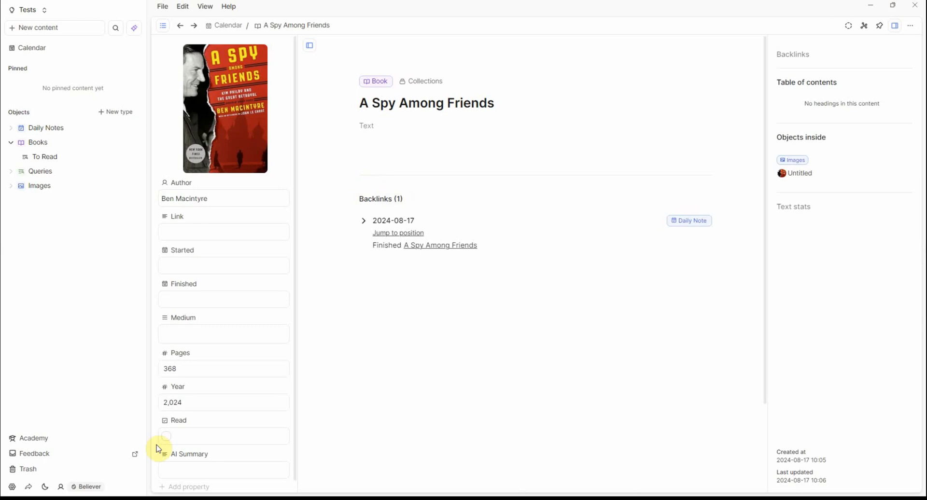
{"action": "left_click", "coordinate": [167, 438]}
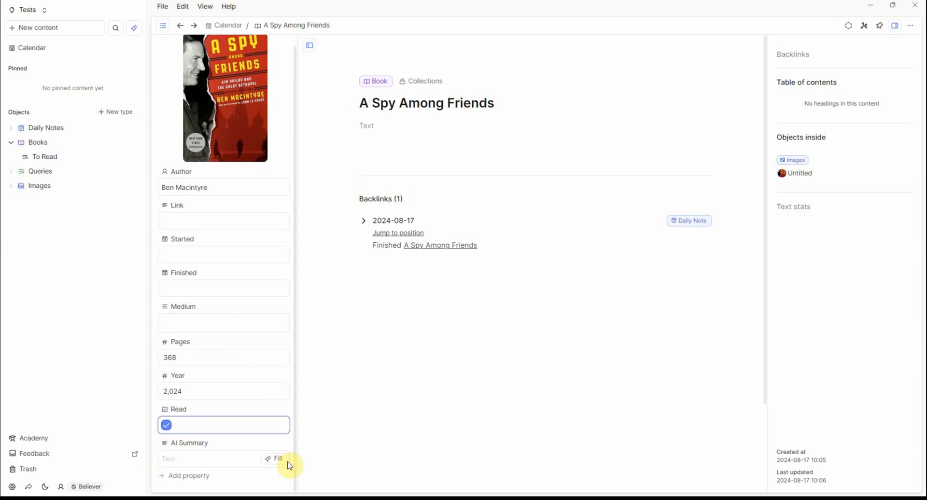
Generate the AI Summary for A Spy Among Friends and read through the filled text.
{"action": "left_click", "coordinate": [269, 461]}
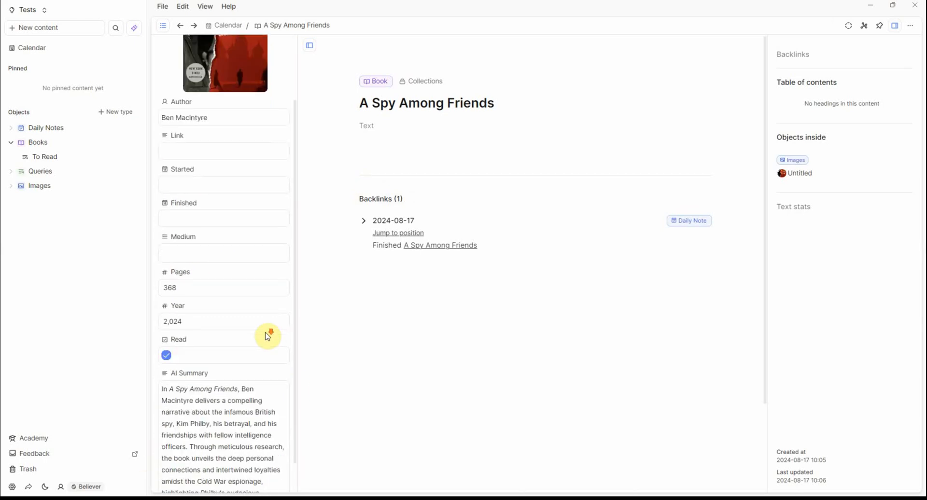
{"action": "scroll", "coordinate": [261, 361], "scroll_direction": "down", "scroll_amount": 3}
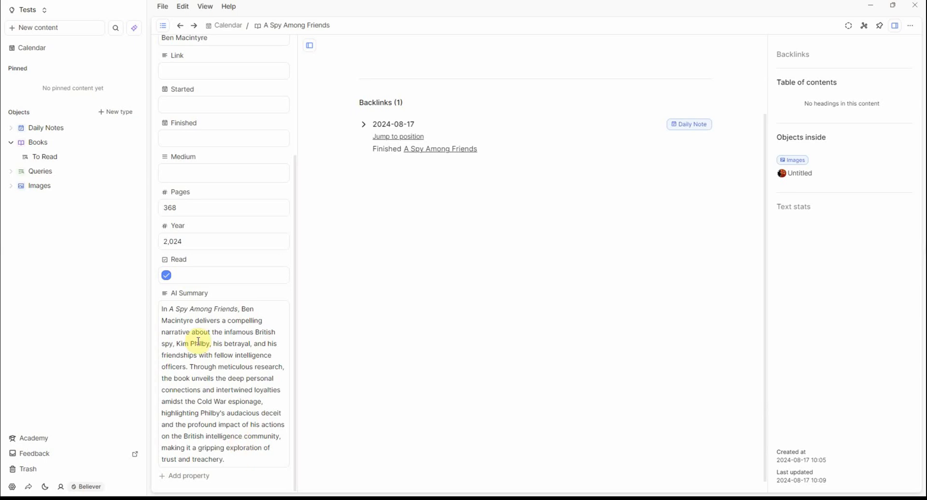
{"action": "left_click_drag", "start_coordinate": [183, 344], "coordinate": [210, 345]}
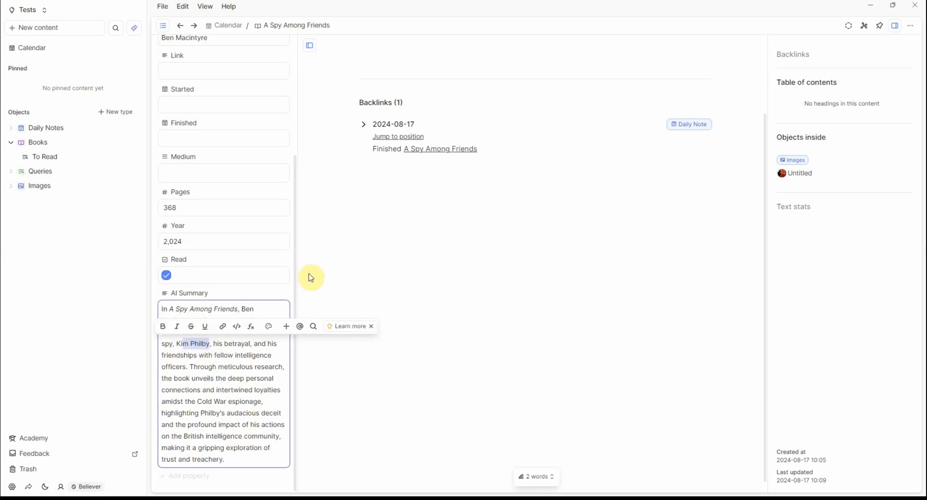
Compare the To Read query with the Books table to see which books each one lists.
{"action": "scroll", "coordinate": [277, 252], "scroll_direction": "up", "scroll_amount": 5}
{"action": "scroll", "coordinate": [325, 213], "scroll_direction": "up", "scroll_amount": 4}
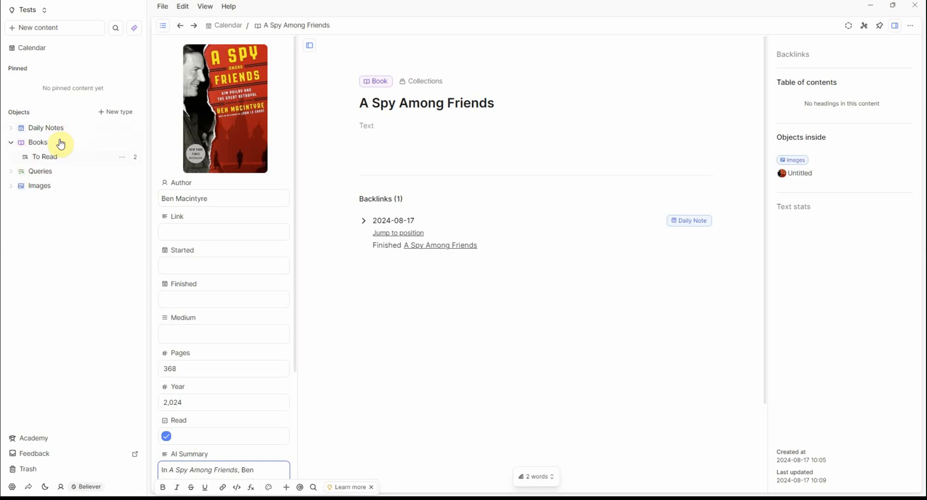
{"action": "left_click", "coordinate": [59, 159]}
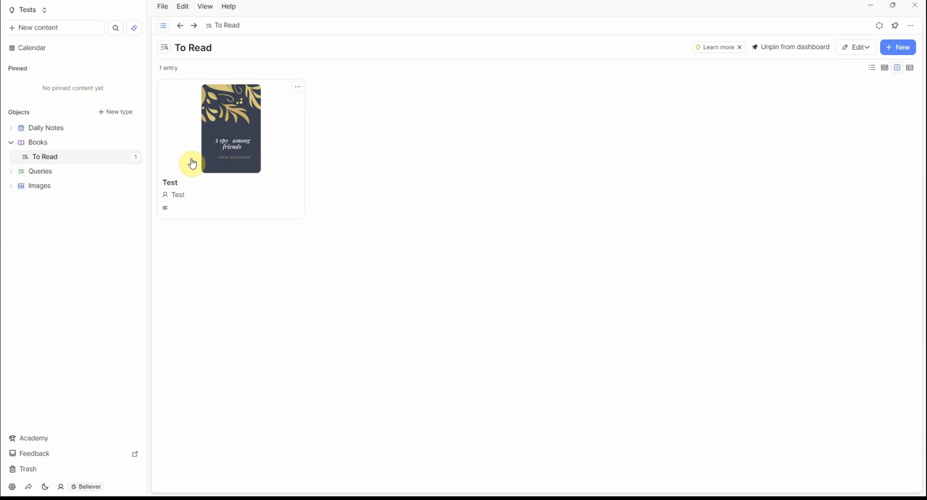
{"action": "left_click", "coordinate": [58, 144]}
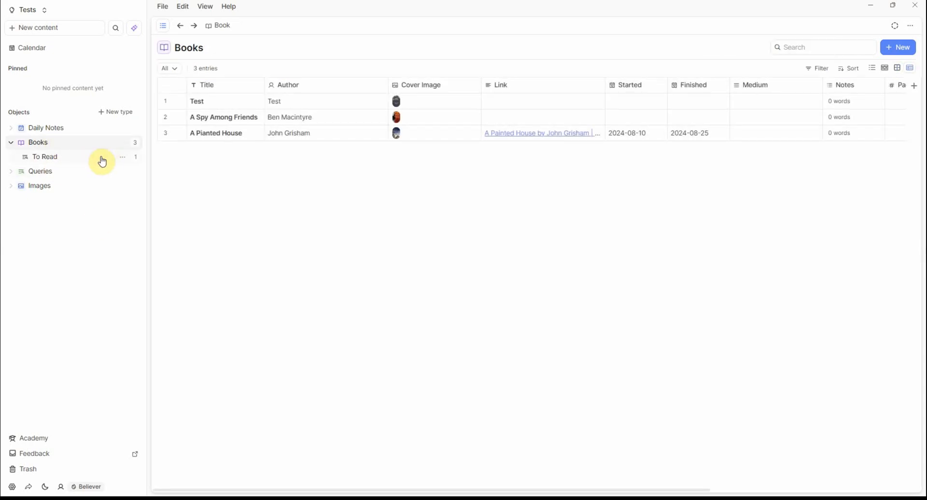
Start a new query based on object types that returns all Books.
{"action": "left_click", "coordinate": [86, 175]}
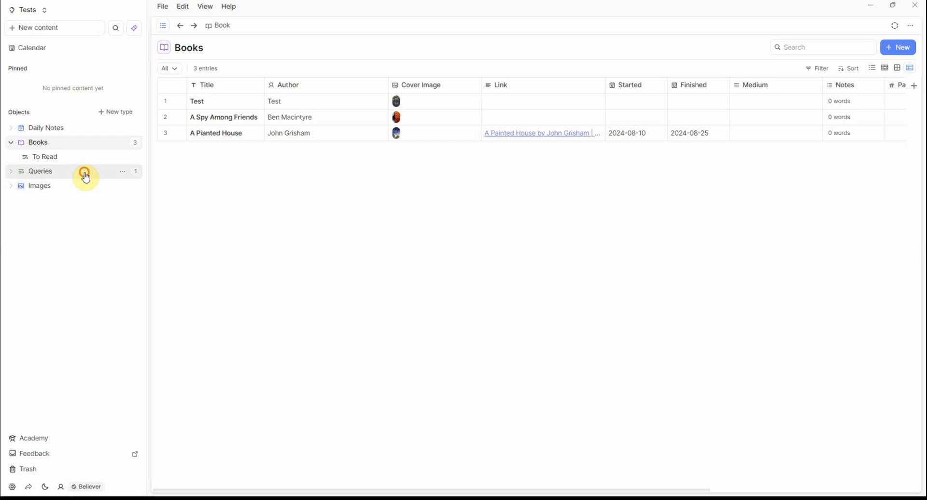
{"action": "left_click", "coordinate": [897, 47]}
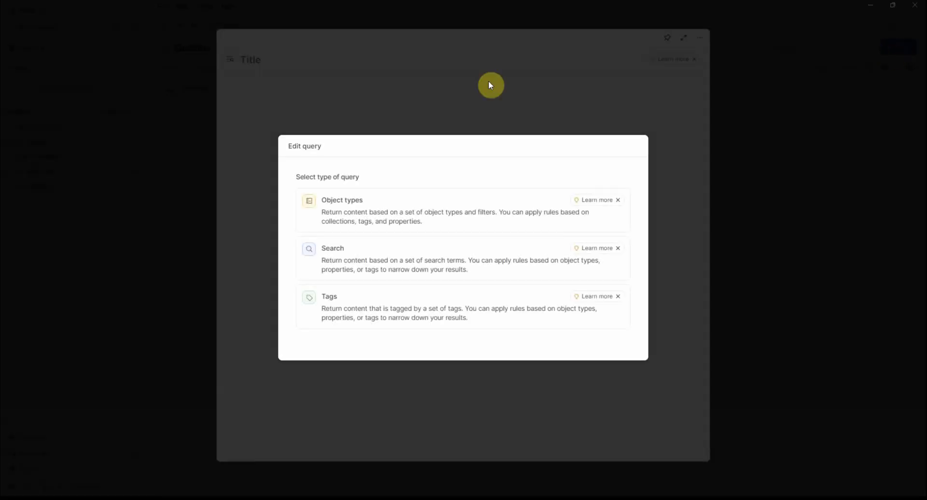
{"action": "left_click", "coordinate": [354, 197]}
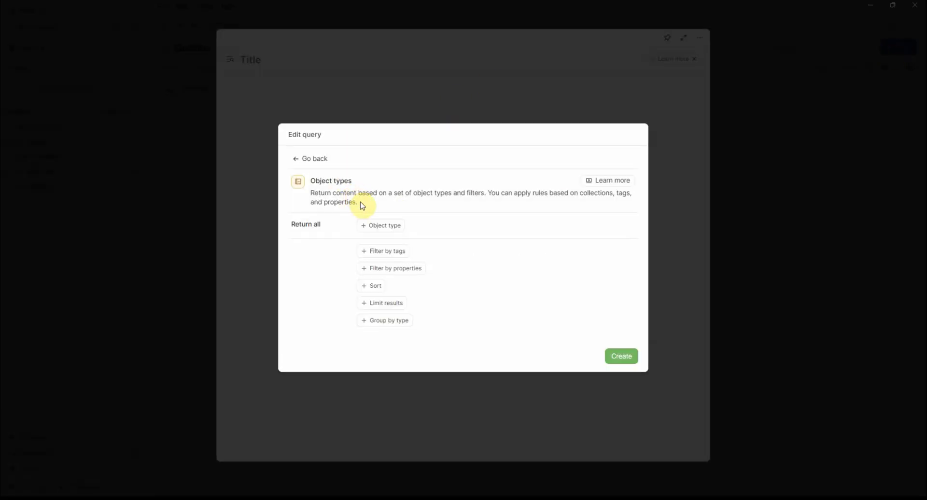
{"action": "left_click", "coordinate": [369, 226]}
{"action": "left_click", "coordinate": [394, 277]}
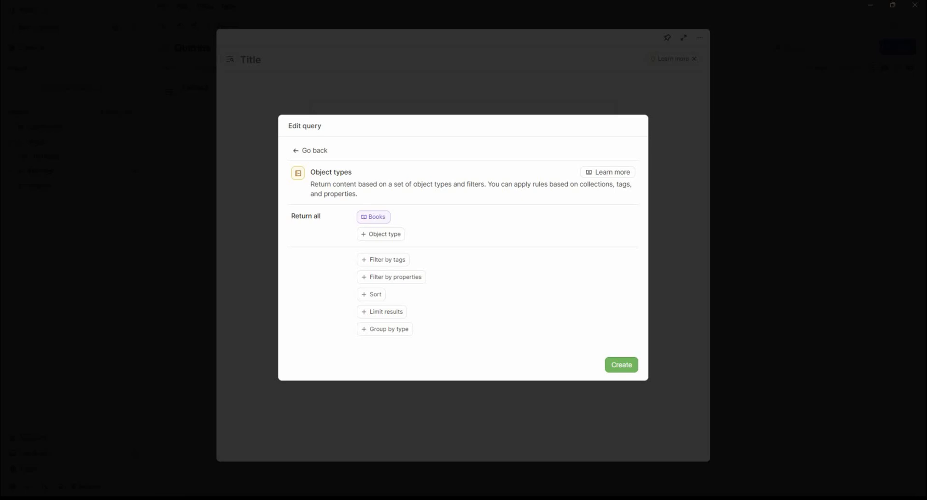
Filter the query by properties so that Year equals 2024.
{"action": "left_click", "coordinate": [376, 276]}
{"action": "left_click", "coordinate": [373, 247]}
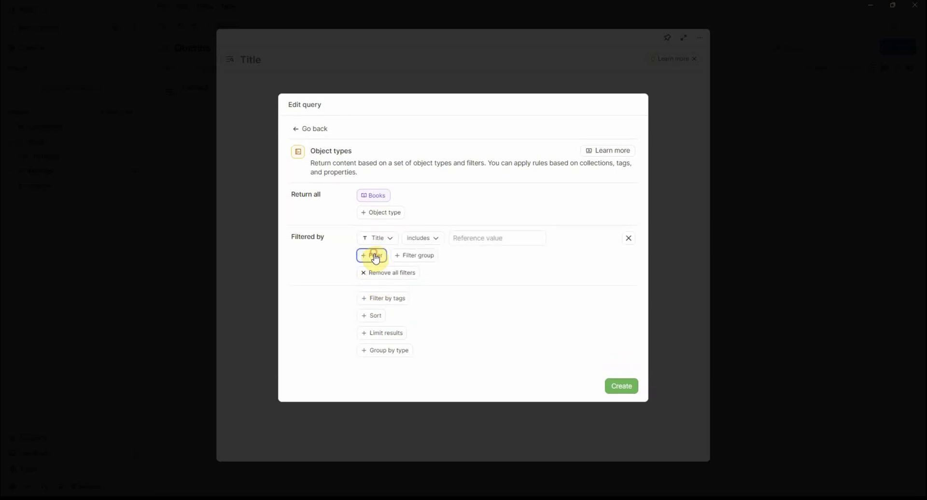
{"action": "left_click", "coordinate": [382, 244]}
{"action": "scroll", "coordinate": [405, 382], "scroll_direction": "down", "scroll_amount": 1}
{"action": "scroll", "coordinate": [406, 381], "scroll_direction": "down", "scroll_amount": 1}
{"action": "left_click", "coordinate": [406, 414]}
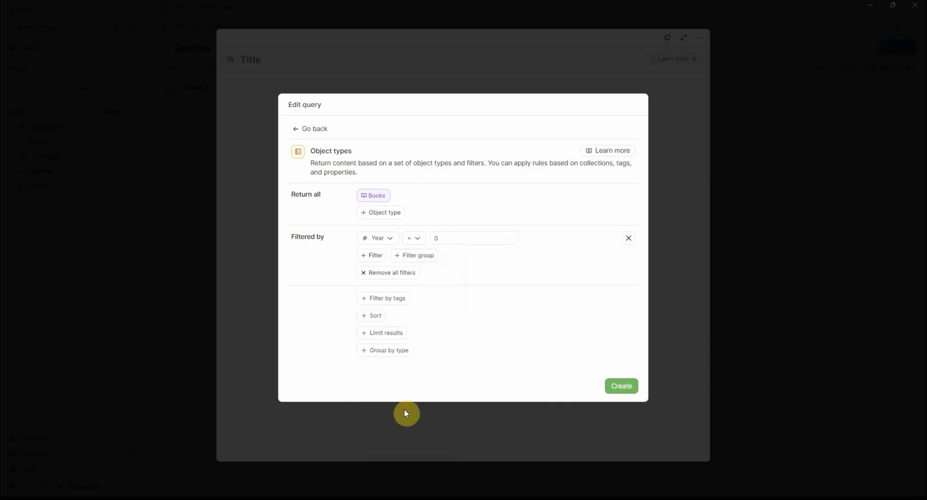
{"action": "left_click", "coordinate": [449, 238]}
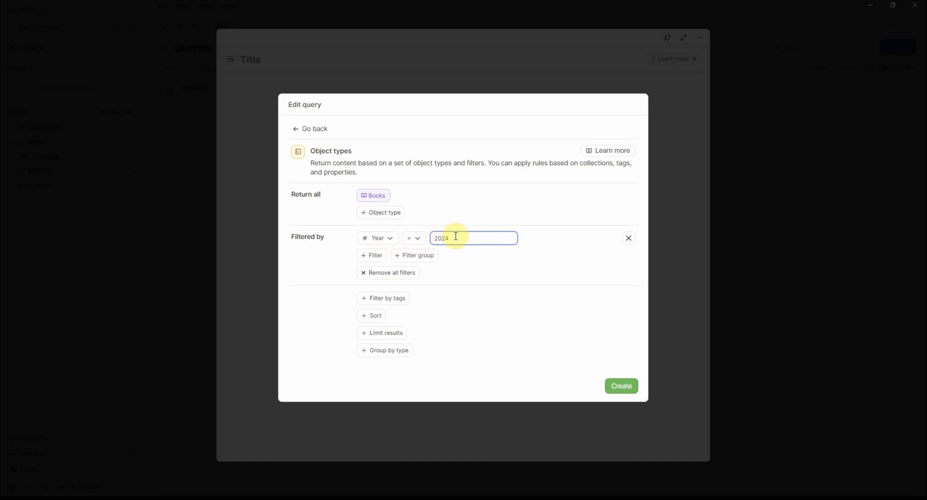
{"action": "left_click", "coordinate": [373, 256]}
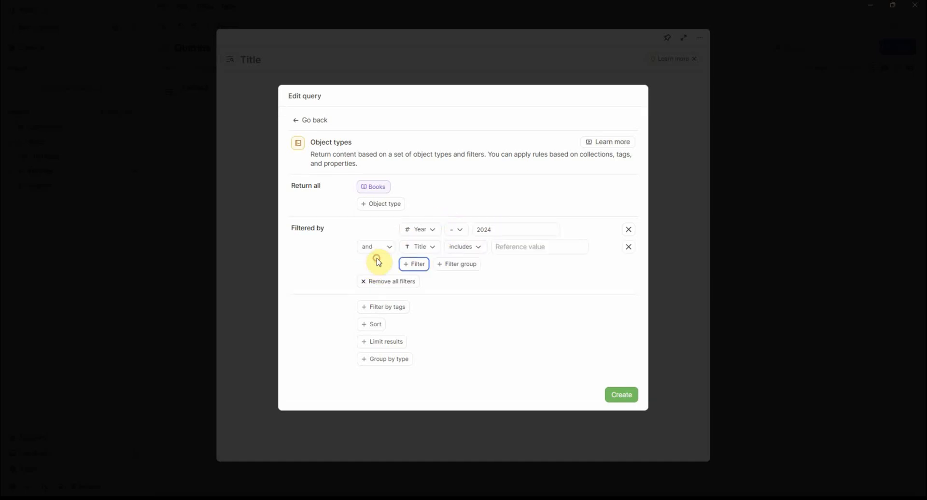
{"action": "left_click", "coordinate": [414, 247]}
{"action": "scroll", "coordinate": [437, 435], "scroll_direction": "down", "scroll_amount": 3}
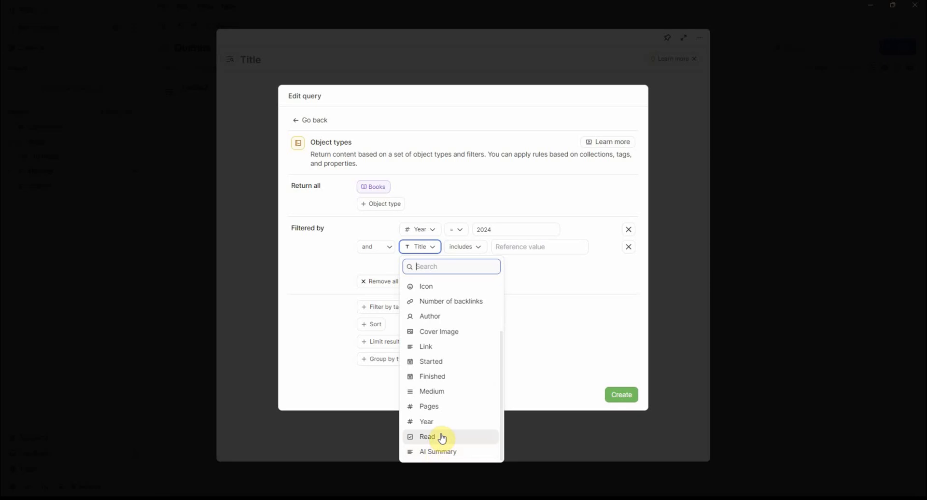
{"action": "left_click", "coordinate": [451, 362]}
{"action": "left_click", "coordinate": [480, 248]}
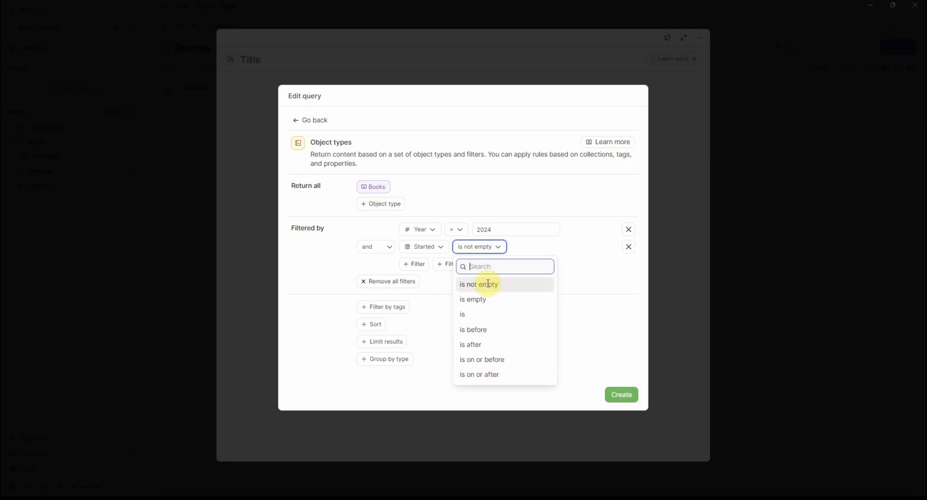
{"action": "left_click", "coordinate": [627, 249]}
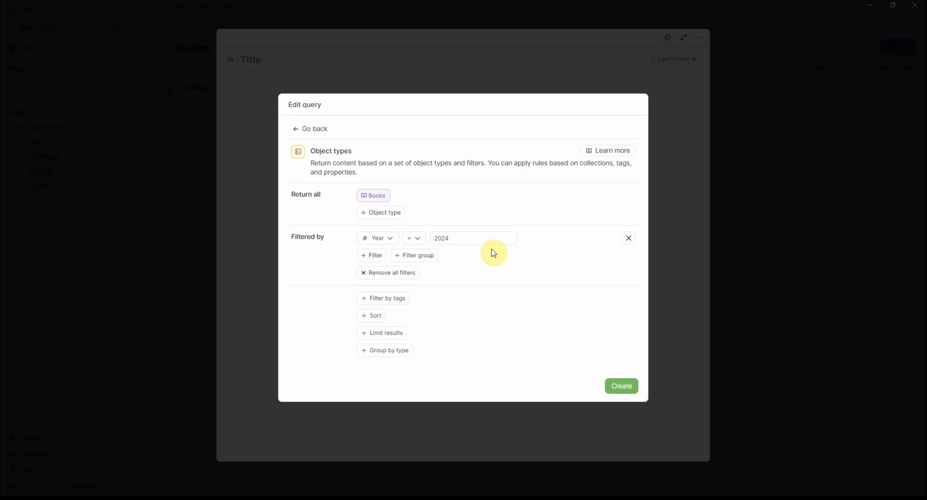
Sort the query results by Finished date with the newest first.
{"action": "left_click", "coordinate": [375, 316]}
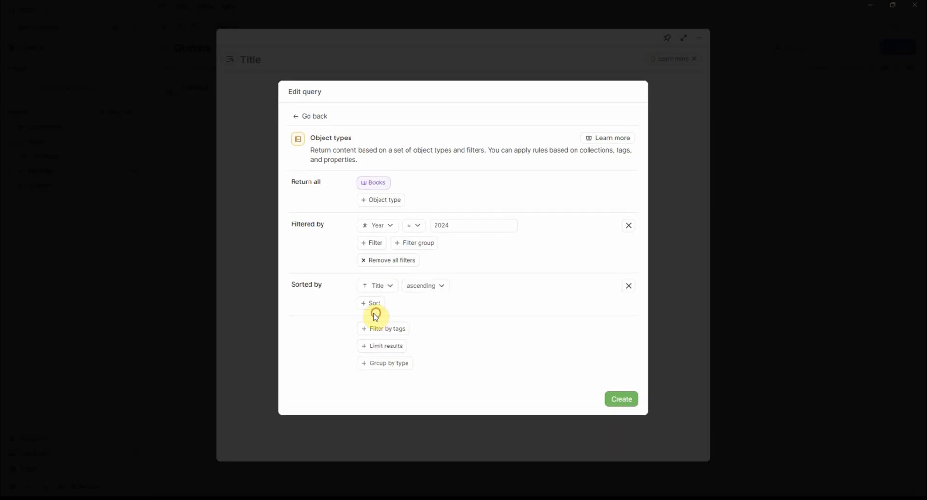
{"action": "left_click", "coordinate": [382, 286]}
{"action": "scroll", "coordinate": [409, 162], "scroll_direction": "down", "scroll_amount": 1}
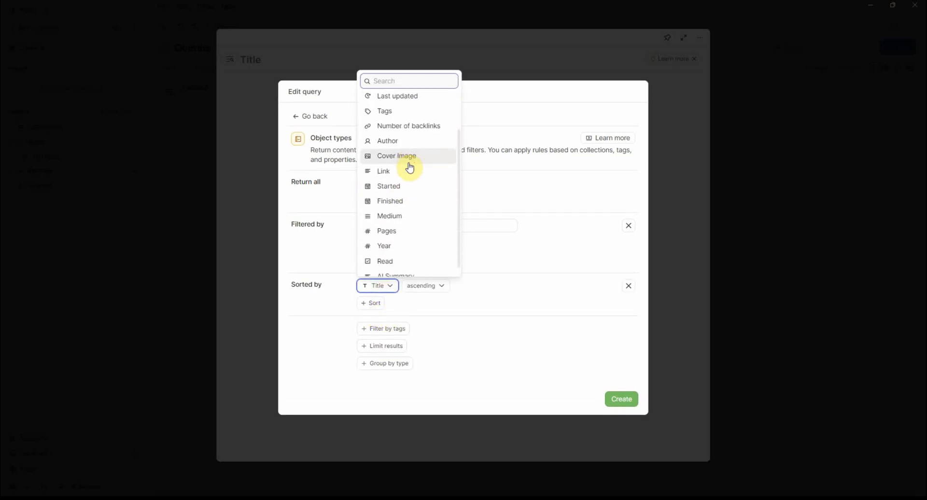
{"action": "left_click", "coordinate": [406, 203]}
{"action": "left_click", "coordinate": [437, 287]}
{"action": "left_click", "coordinate": [449, 338]}
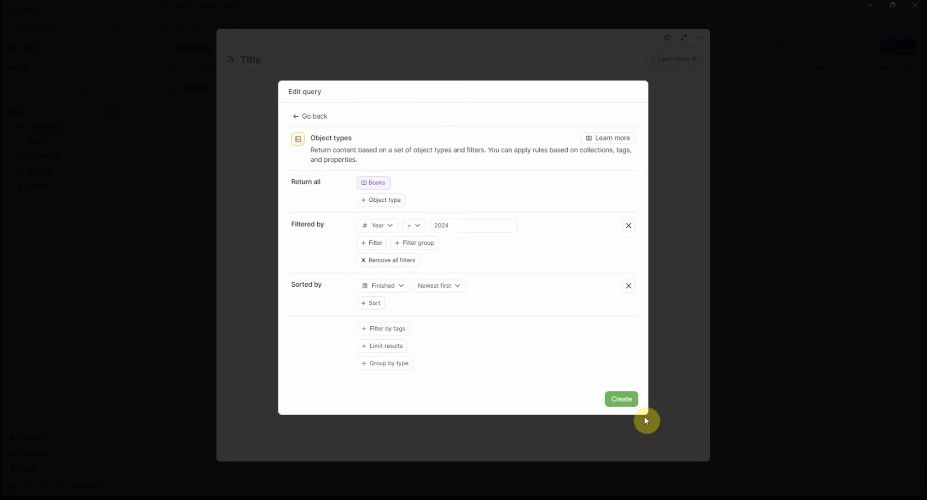
Create the query, title it "Books Read in 2024" and close it.
{"action": "left_click", "coordinate": [621, 405]}
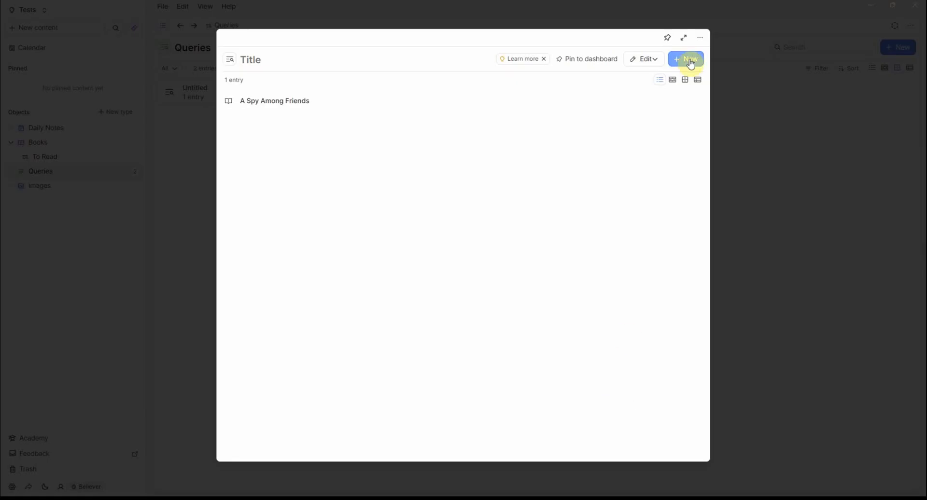
{"action": "left_click", "coordinate": [290, 62]}
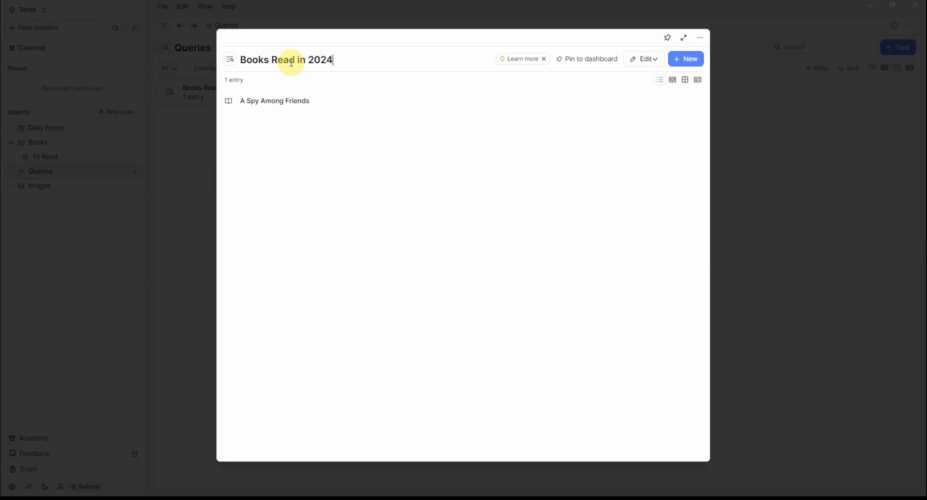
{"action": "left_click", "coordinate": [825, 230]}
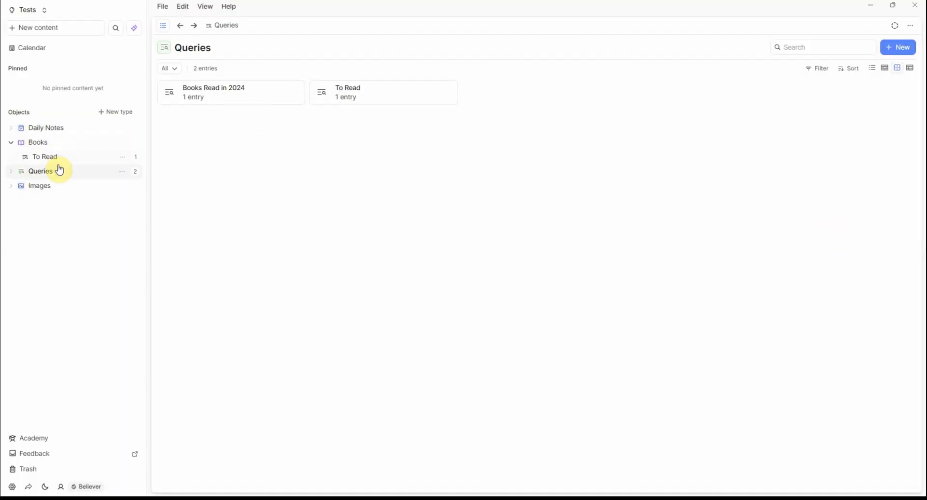
In the Books table, set the Year to 2024 for Test and A Pianted House.
{"action": "left_click", "coordinate": [60, 149]}
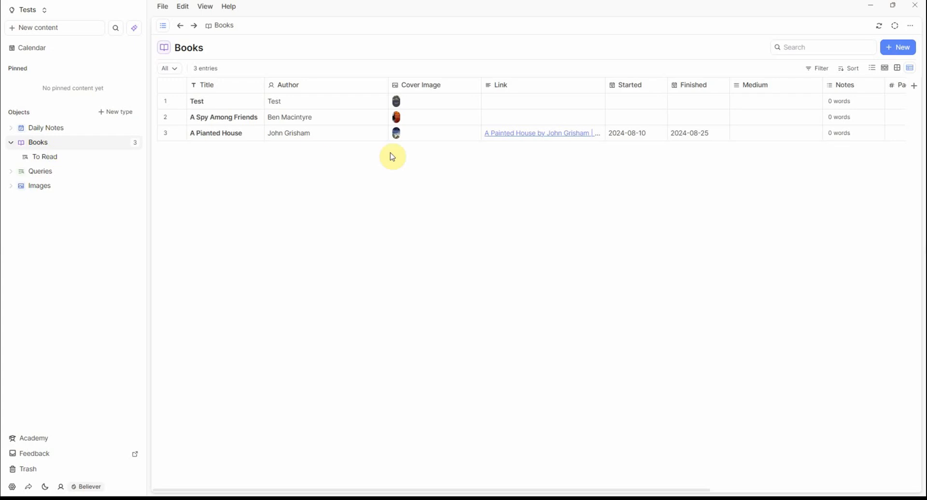
{"action": "left_click_drag", "start_coordinate": [499, 489], "coordinate": [530, 491]}
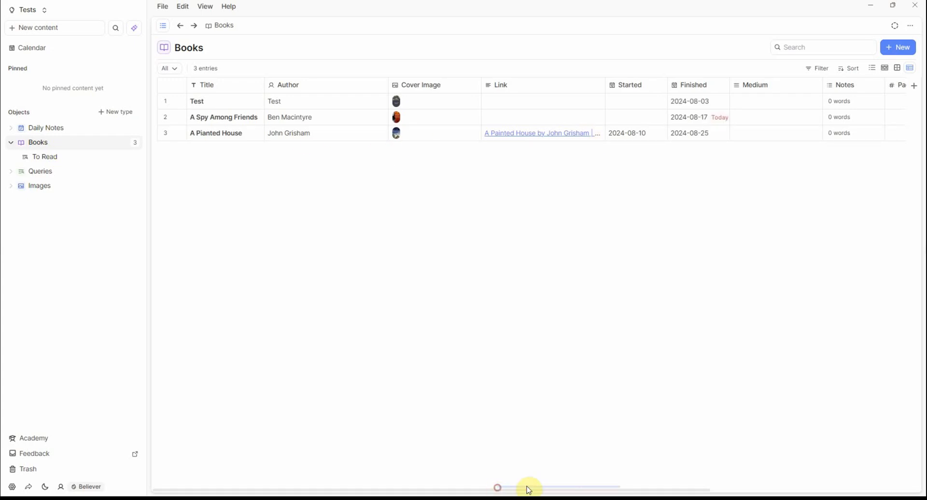
{"action": "left_click_drag", "start_coordinate": [623, 491], "coordinate": [697, 490]}
{"action": "left_click", "coordinate": [889, 103]}
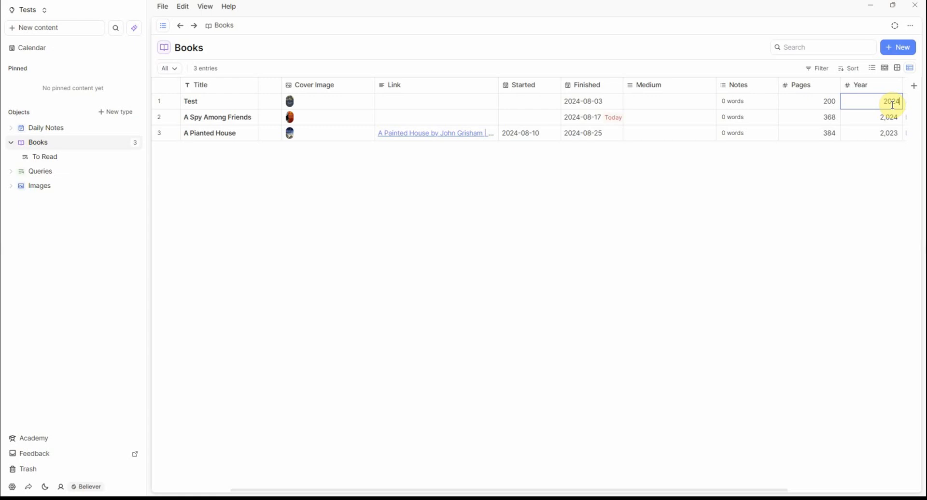
{"action": "left_click", "coordinate": [886, 136]}
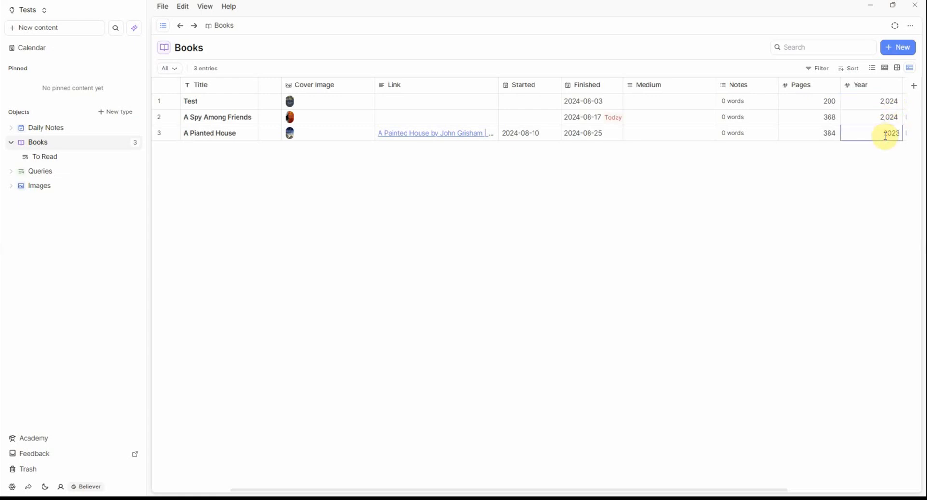
{"action": "left_click", "coordinate": [786, 225]}
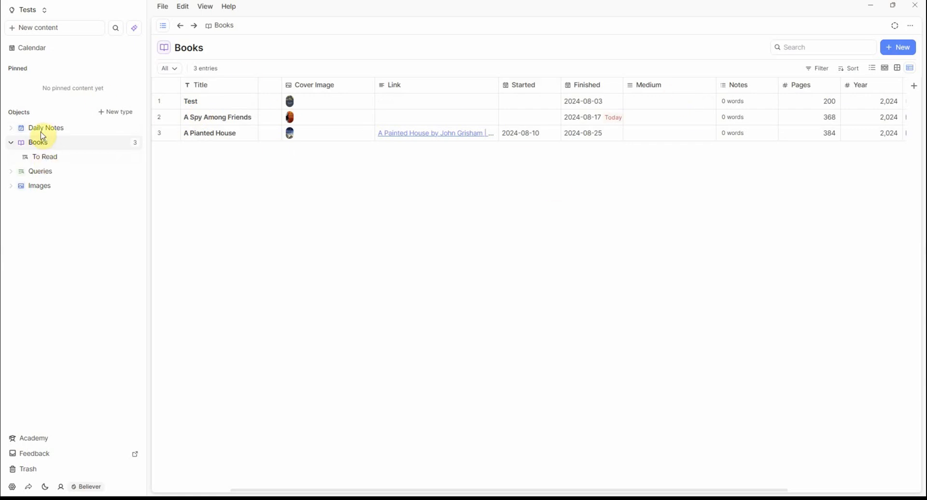
Open the Books Read in 2024 query and display its entries as cards with cover images.
{"action": "left_click", "coordinate": [38, 174]}
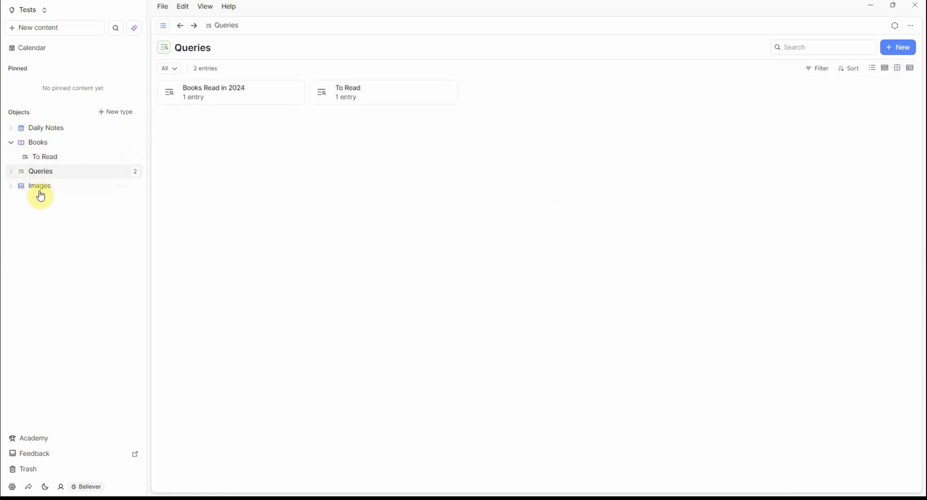
{"action": "left_click", "coordinate": [221, 95]}
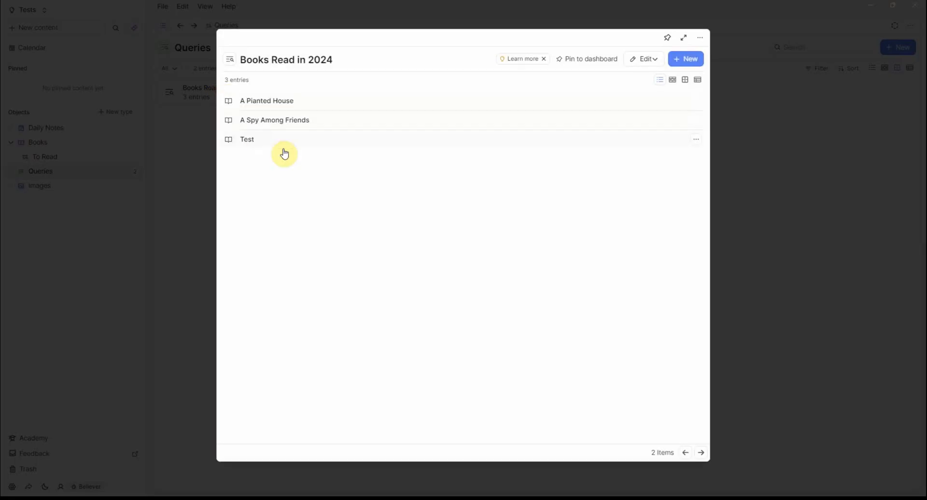
{"action": "left_click", "coordinate": [686, 81]}
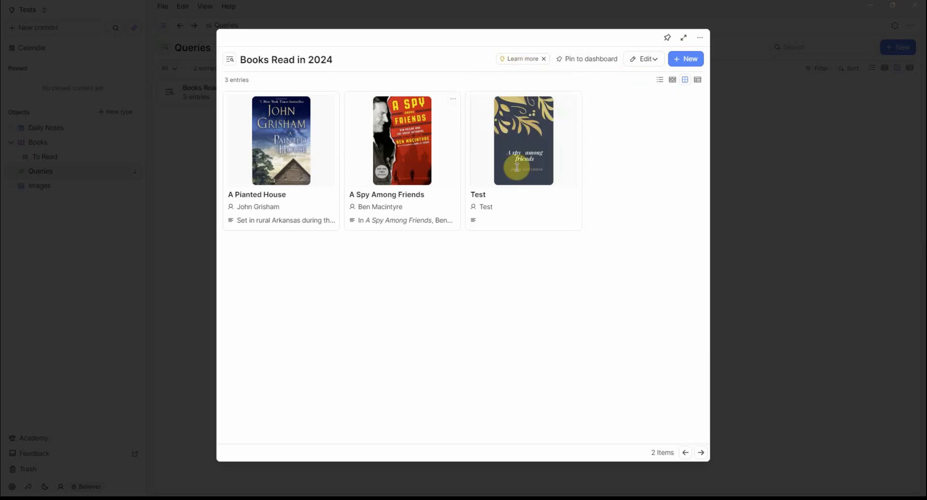
Review the Books Read in 2024 query's filter and sort definition and its object settings for card display options.
{"action": "left_click", "coordinate": [230, 59]}
{"action": "left_click", "coordinate": [372, 323]}
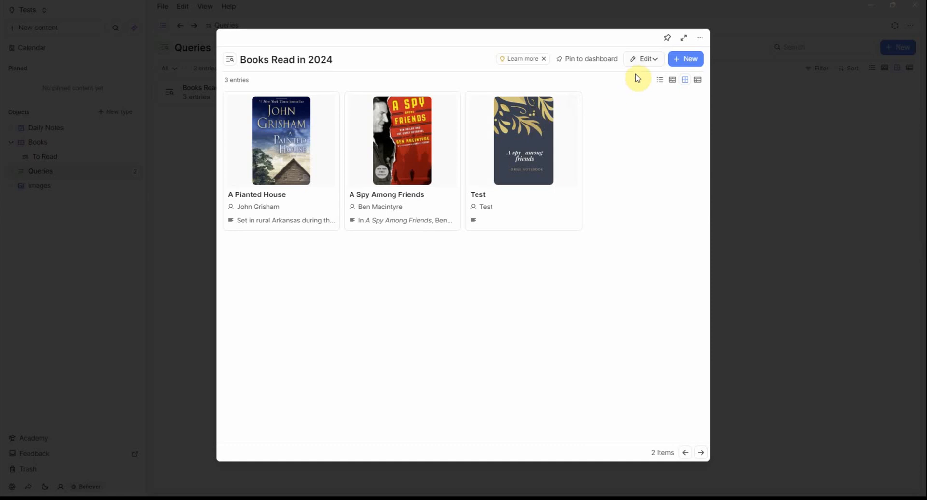
{"action": "left_click", "coordinate": [637, 60]}
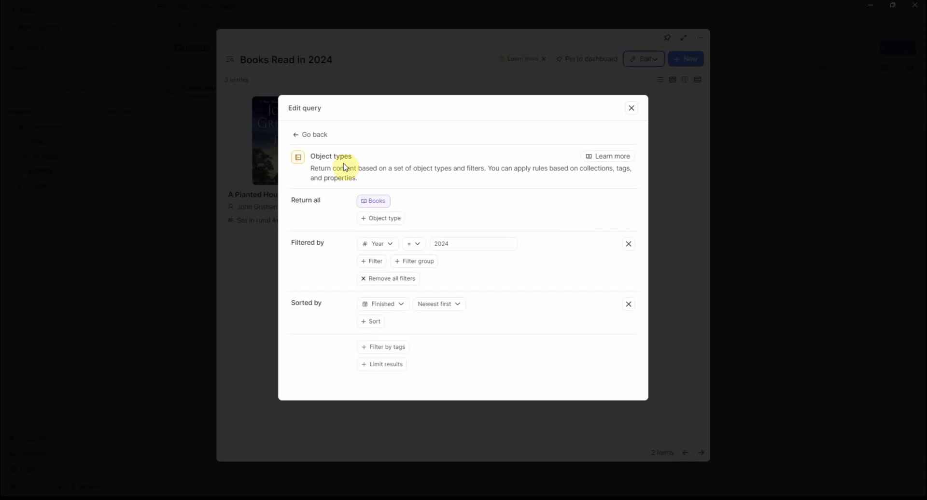
{"action": "left_click", "coordinate": [632, 108]}
{"action": "left_click", "coordinate": [699, 38]}
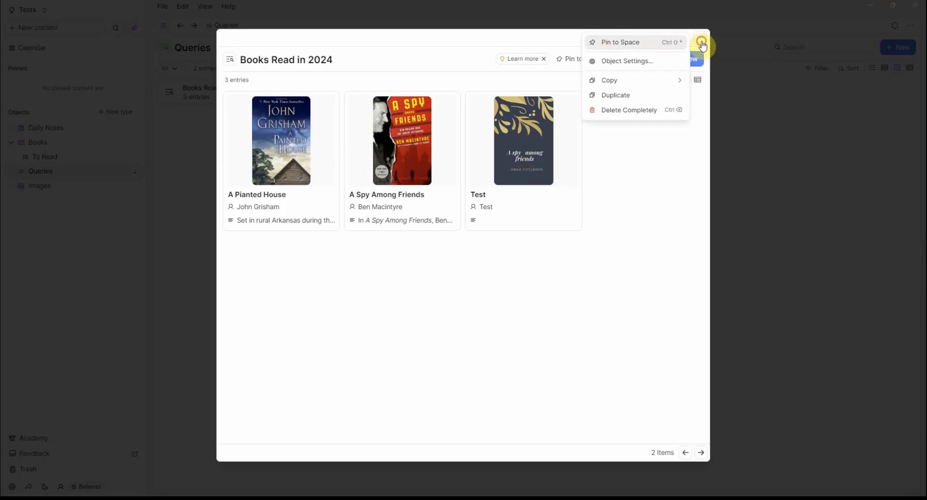
{"action": "left_click", "coordinate": [628, 61]}
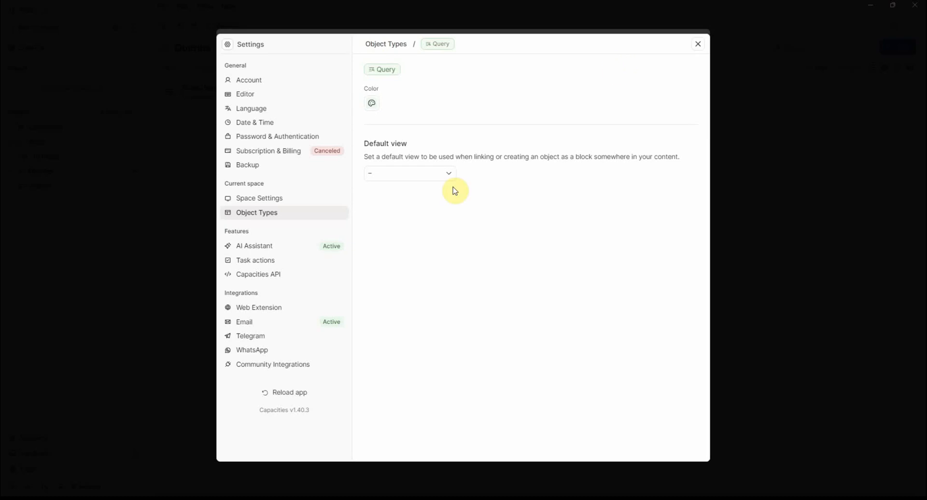
{"action": "left_click", "coordinate": [789, 253]}
{"action": "left_click", "coordinate": [789, 253]}
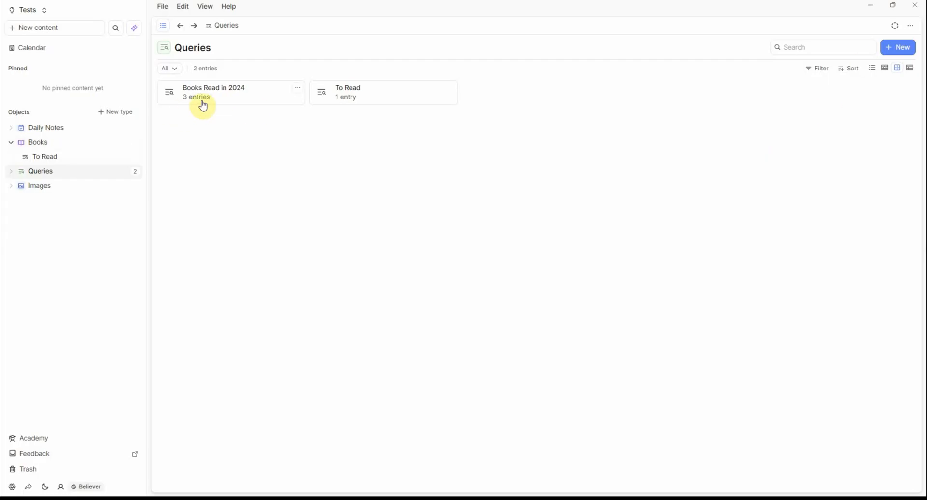
Pin the Books Read in 2024 query to the Books dashboard and close it.
{"action": "left_click", "coordinate": [300, 92]}
{"action": "left_click", "coordinate": [410, 275]}
{"action": "left_click", "coordinate": [240, 99]}
{"action": "left_click", "coordinate": [589, 61]}
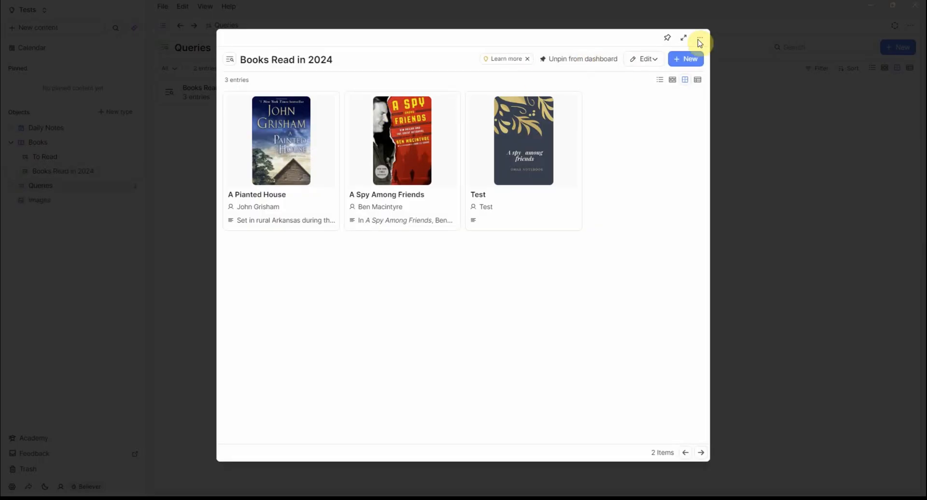
{"action": "left_click", "coordinate": [752, 139]}
In the Books object settings, add the Finished property to the small card view.
{"action": "left_click", "coordinate": [38, 143]}
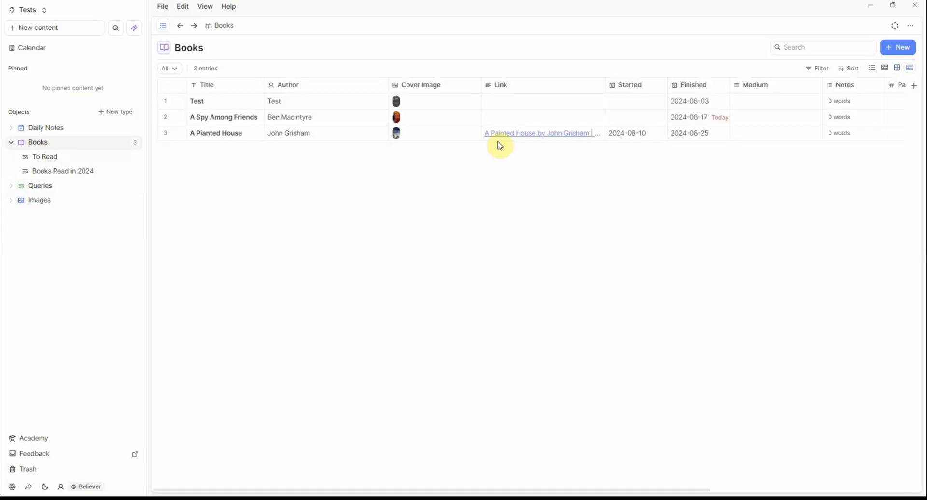
{"action": "left_click", "coordinate": [907, 27]}
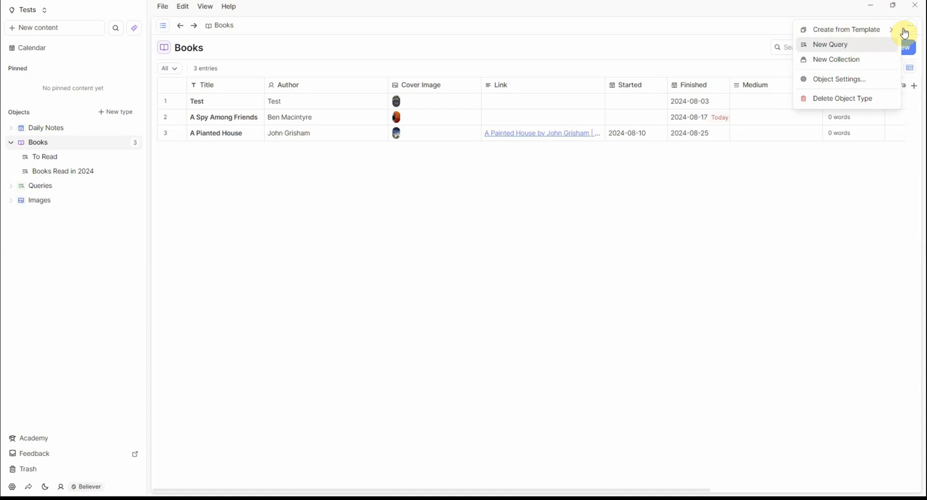
{"action": "left_click", "coordinate": [821, 78]}
{"action": "scroll", "coordinate": [525, 168], "scroll_direction": "down", "scroll_amount": 20}
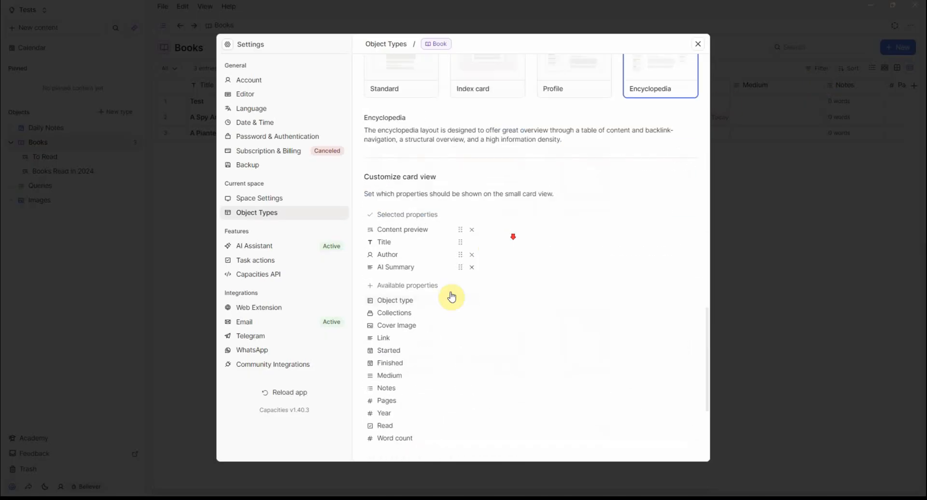
{"action": "scroll", "coordinate": [425, 269], "scroll_direction": "up", "scroll_amount": 1}
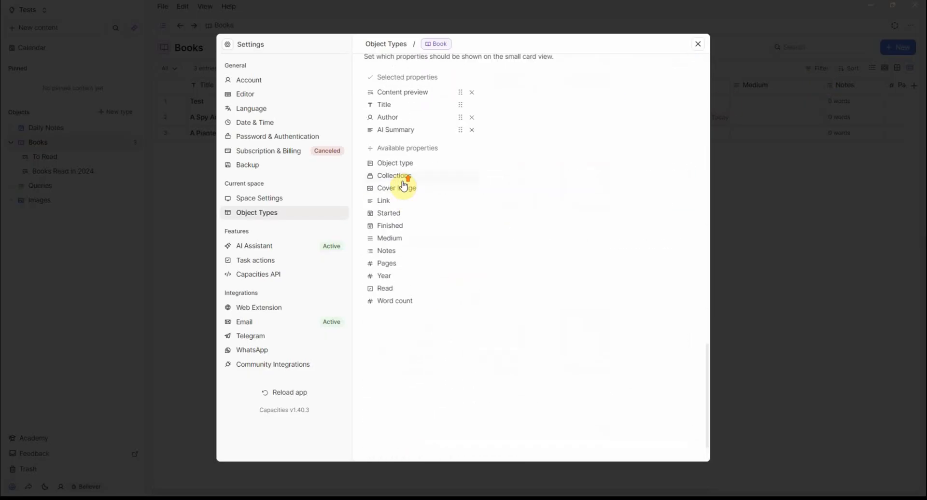
{"action": "left_click", "coordinate": [412, 227]}
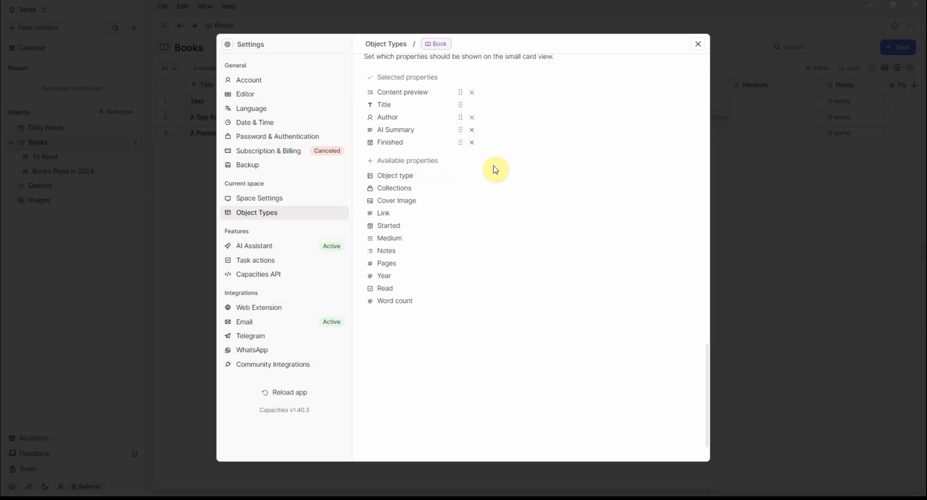
{"action": "scroll", "coordinate": [517, 175], "scroll_direction": "up", "scroll_amount": 3}
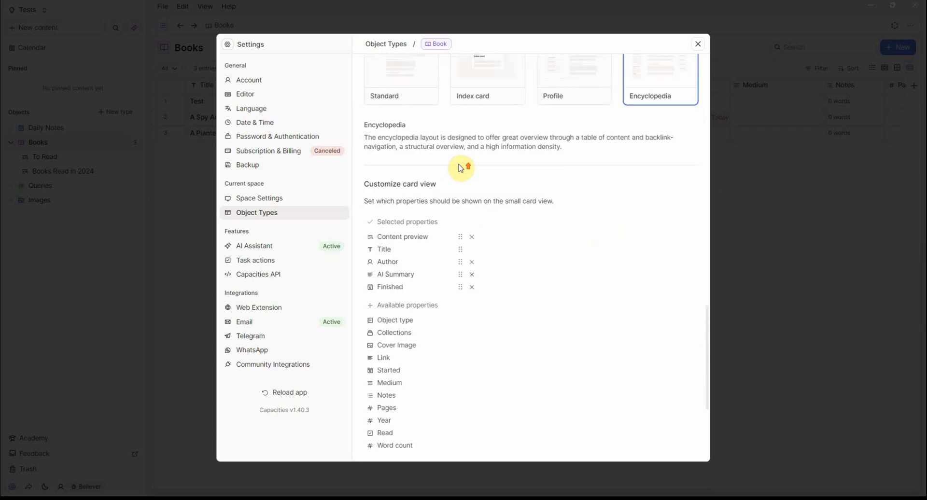
{"action": "left_click", "coordinate": [764, 258]}
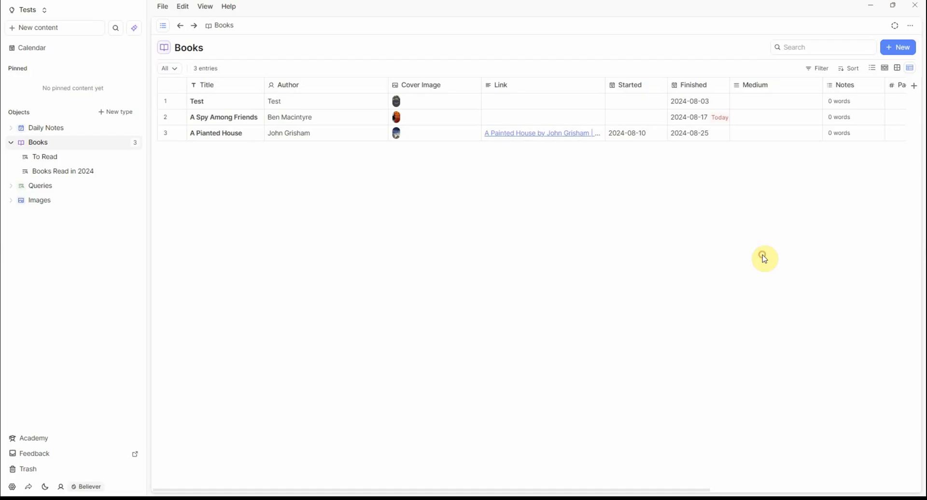
View the Books Read in 2024 cards and check the query's object settings for card options.
{"action": "left_click", "coordinate": [66, 177]}
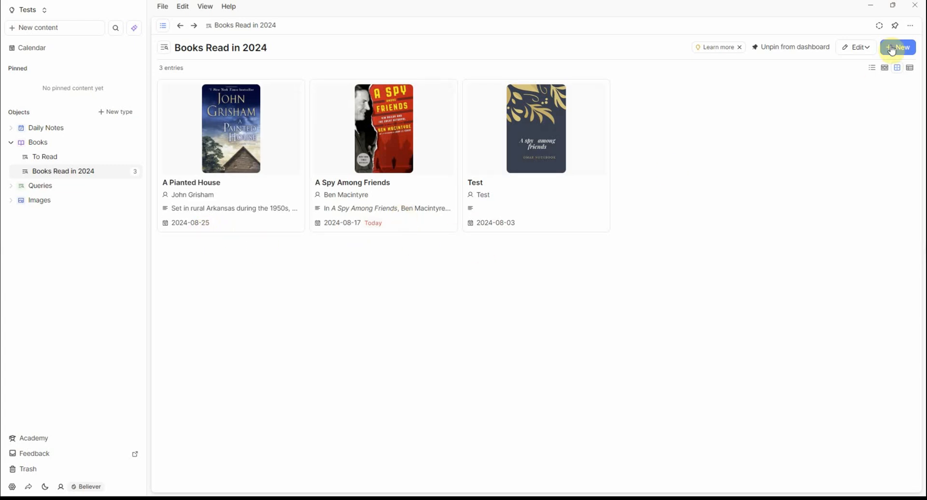
{"action": "left_click", "coordinate": [910, 25]}
{"action": "mouse_move", "coordinate": [831, 77]}
{"action": "left_click", "coordinate": [832, 50]}
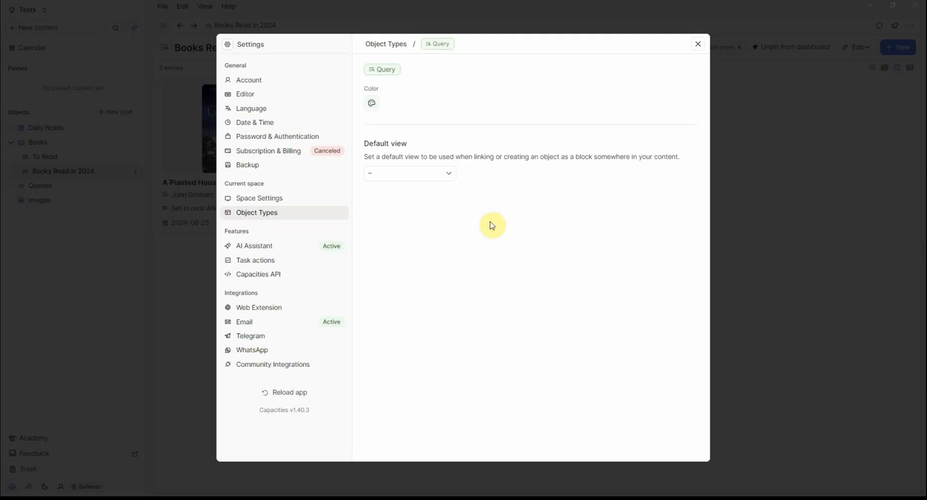
{"action": "left_click", "coordinate": [724, 217]}
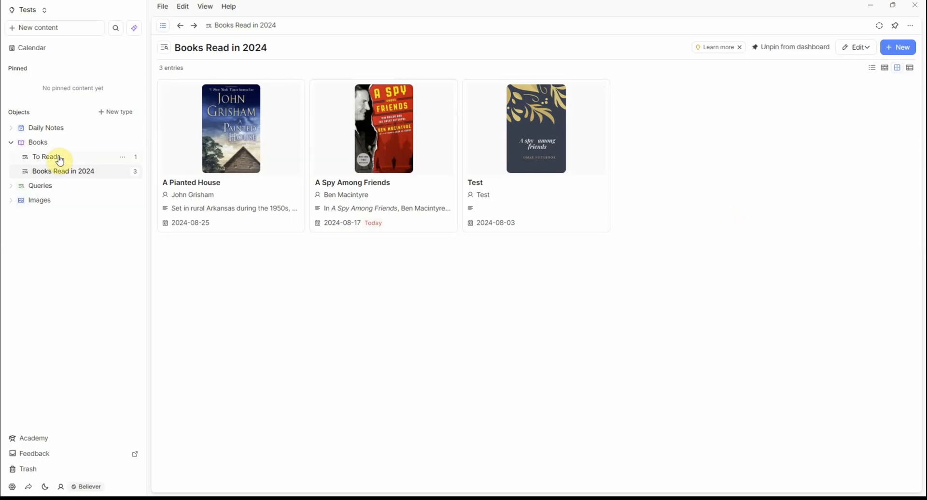
Remove AI Summary and Author from the Books card view and reopen the Books Read in 2024 query.
{"action": "left_click", "coordinate": [55, 146]}
{"action": "left_click", "coordinate": [911, 25]}
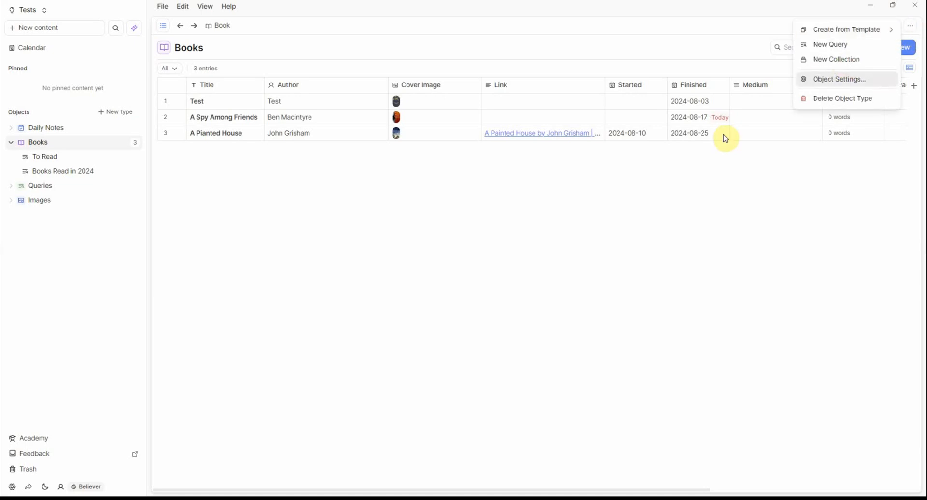
{"action": "left_click", "coordinate": [859, 79]}
{"action": "scroll", "coordinate": [432, 297], "scroll_direction": "down", "scroll_amount": 15}
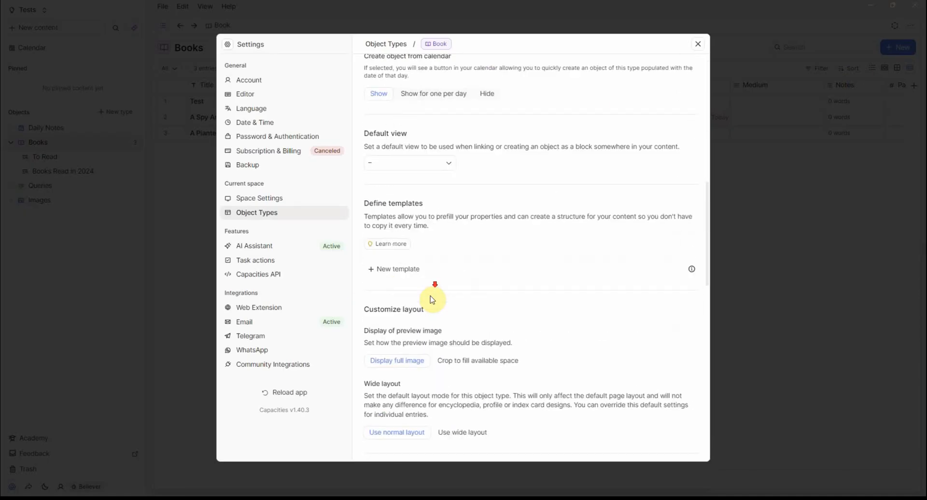
{"action": "scroll", "coordinate": [435, 299], "scroll_direction": "down", "scroll_amount": 3}
{"action": "scroll", "coordinate": [472, 162], "scroll_direction": "up", "scroll_amount": 2}
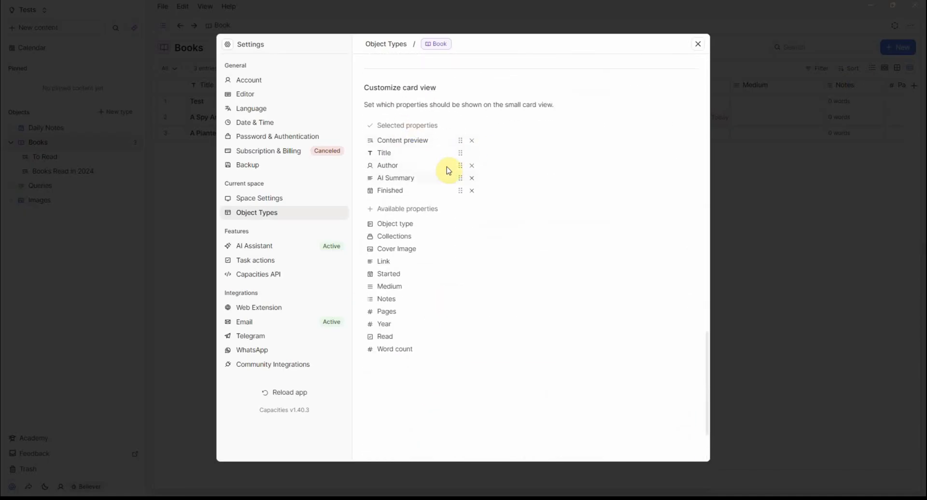
{"action": "left_click", "coordinate": [472, 178]}
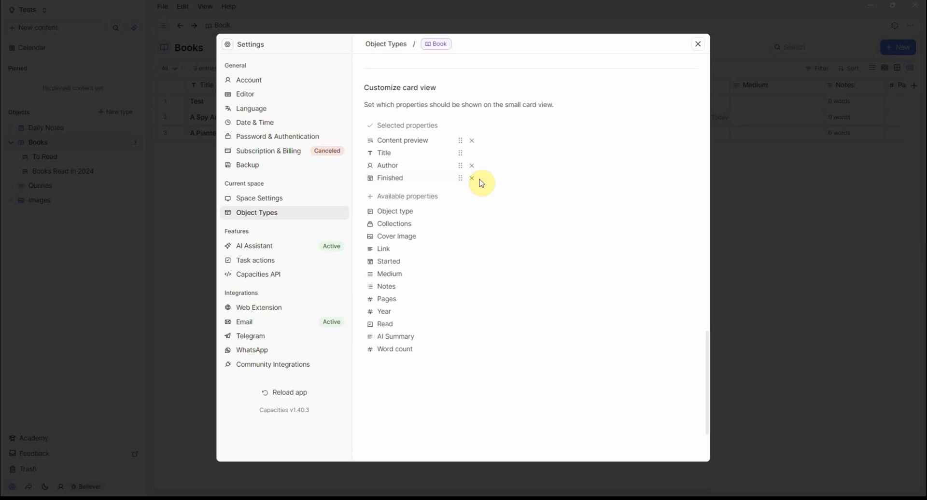
{"action": "left_click", "coordinate": [472, 166]}
{"action": "left_click", "coordinate": [821, 303]}
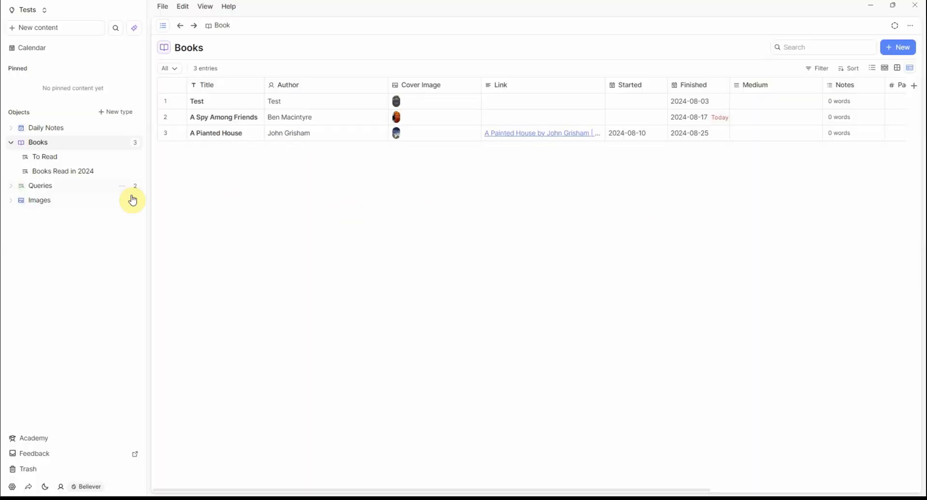
{"action": "left_click", "coordinate": [76, 171]}
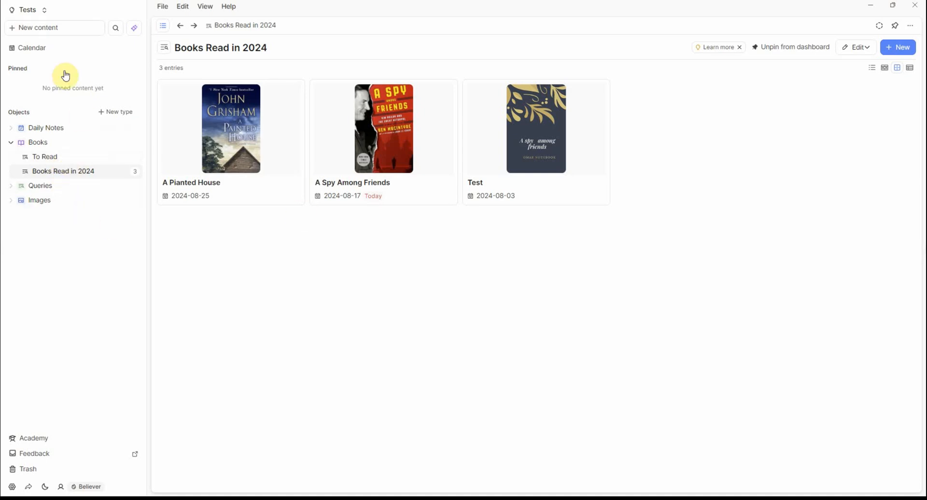
Switch to the Notes space and view its To Read Books and Books Read This Year queries.
{"action": "left_click", "coordinate": [29, 10]}
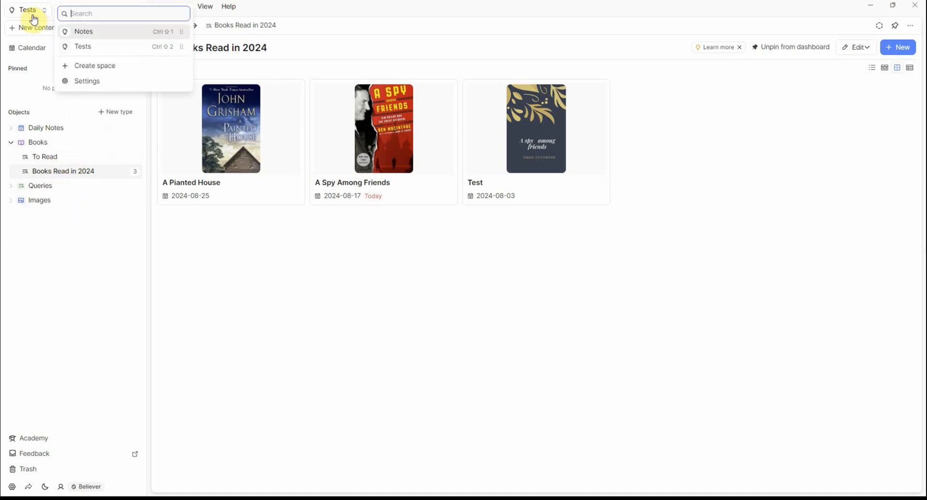
{"action": "left_click", "coordinate": [121, 30]}
{"action": "left_click", "coordinate": [58, 150]}
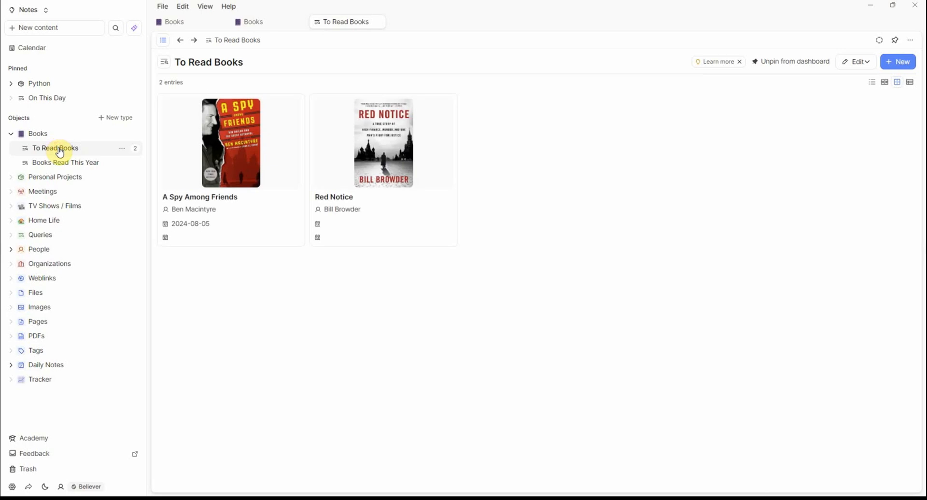
{"action": "left_click", "coordinate": [38, 162]}
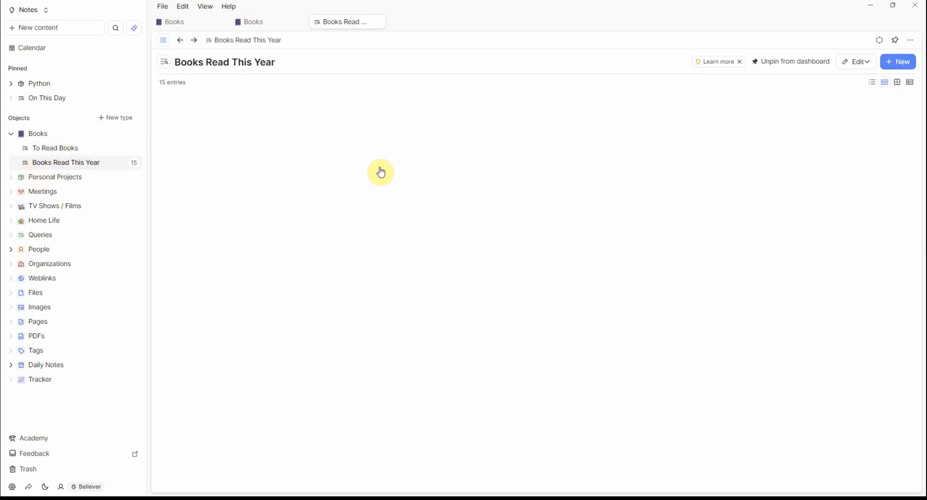